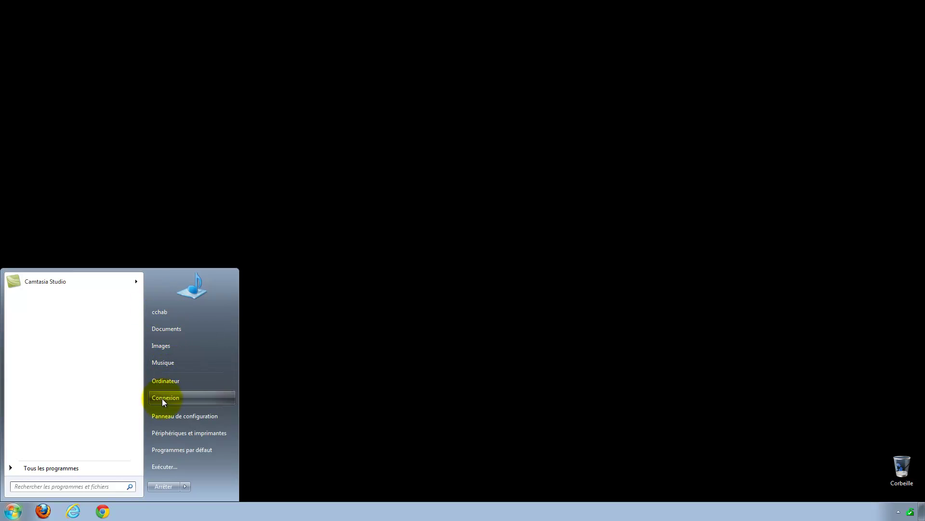
Open the Images library and look through its pictures down to img30.jpg.
{"action": "left_click", "coordinate": [163, 345]}
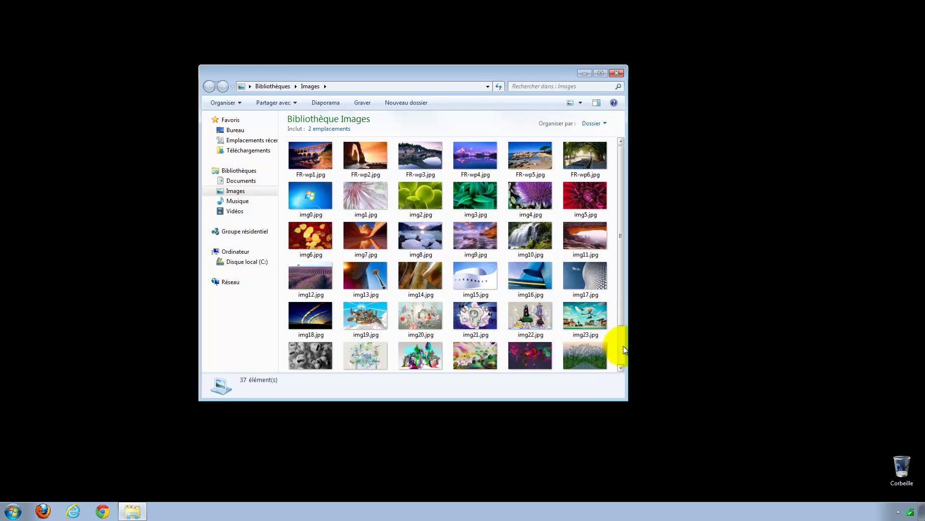
{"action": "scroll", "coordinate": [623, 345], "scroll_direction": "down", "scroll_amount": 2}
{"action": "left_click", "coordinate": [333, 354]}
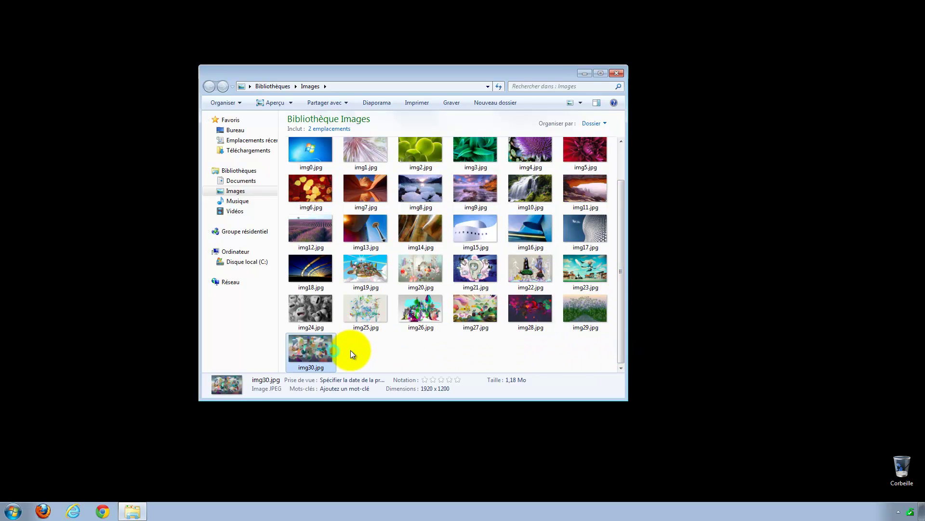
{"action": "left_click", "coordinate": [359, 354]}
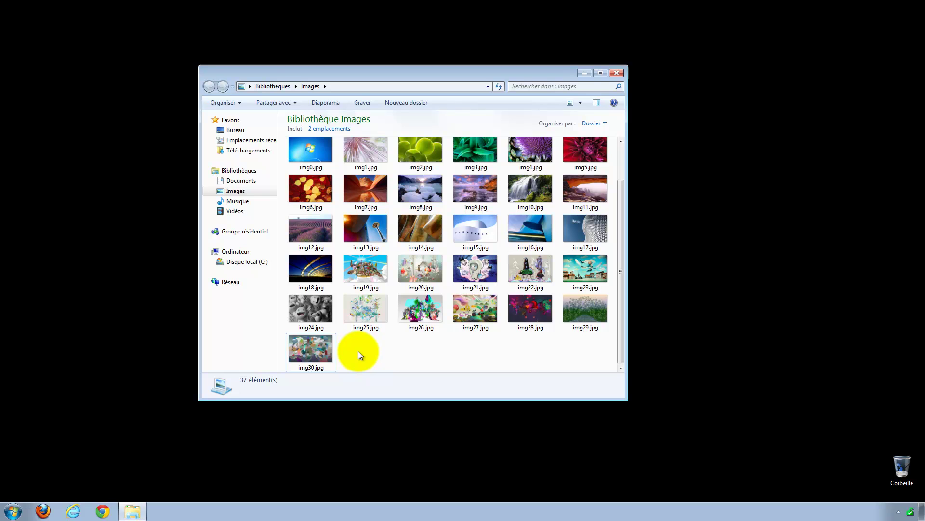
{"action": "scroll", "coordinate": [395, 330], "scroll_direction": "up", "scroll_amount": 2}
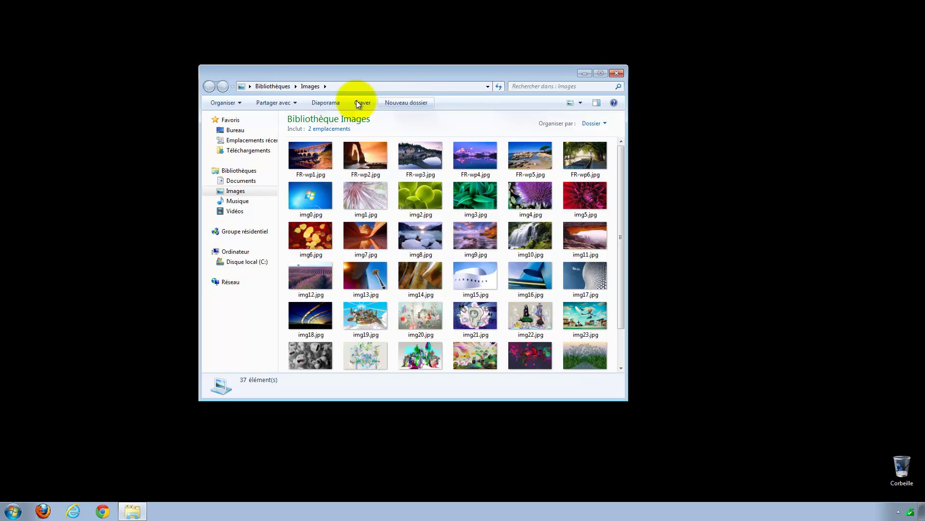
{"action": "left_click", "coordinate": [233, 102]}
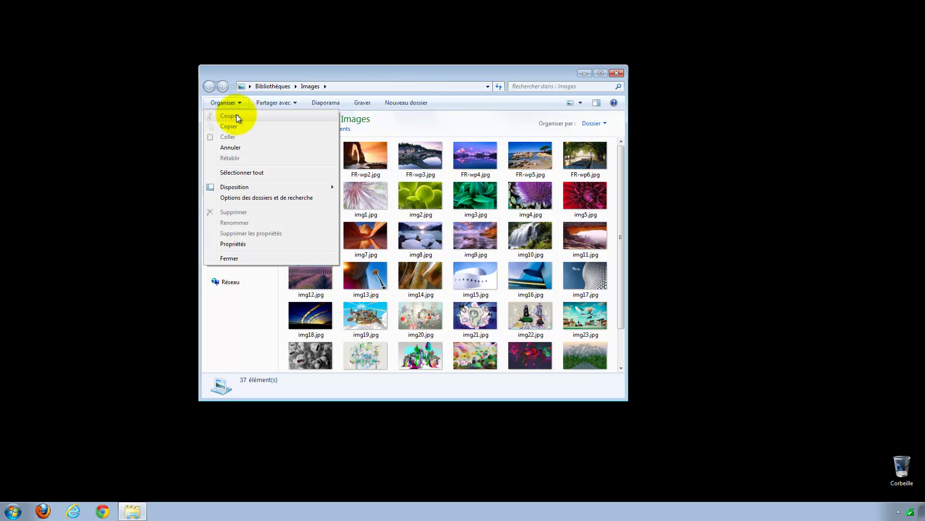
{"action": "left_click", "coordinate": [232, 103]}
{"action": "left_click", "coordinate": [233, 104]}
{"action": "left_click", "coordinate": [447, 108]}
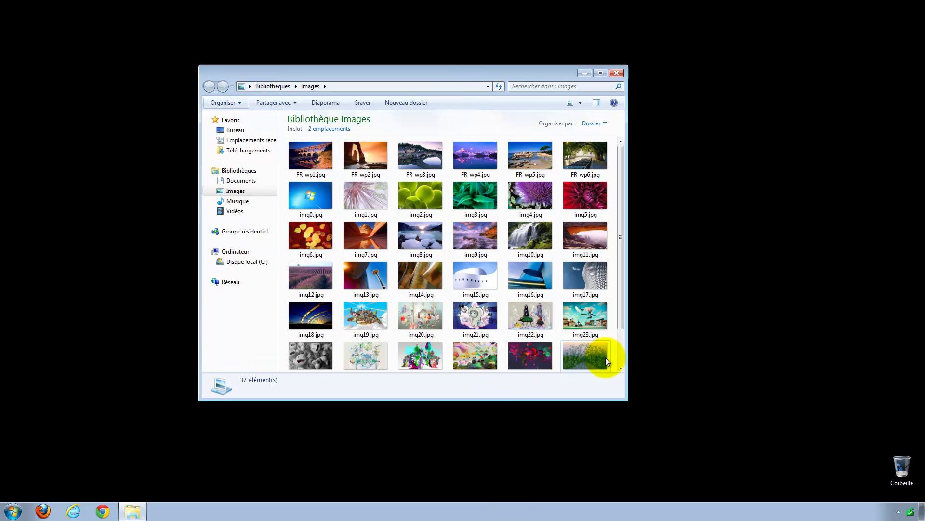
Create a new folder among the pictures in the Images library, keeping its default name.
{"action": "left_click", "coordinate": [622, 342]}
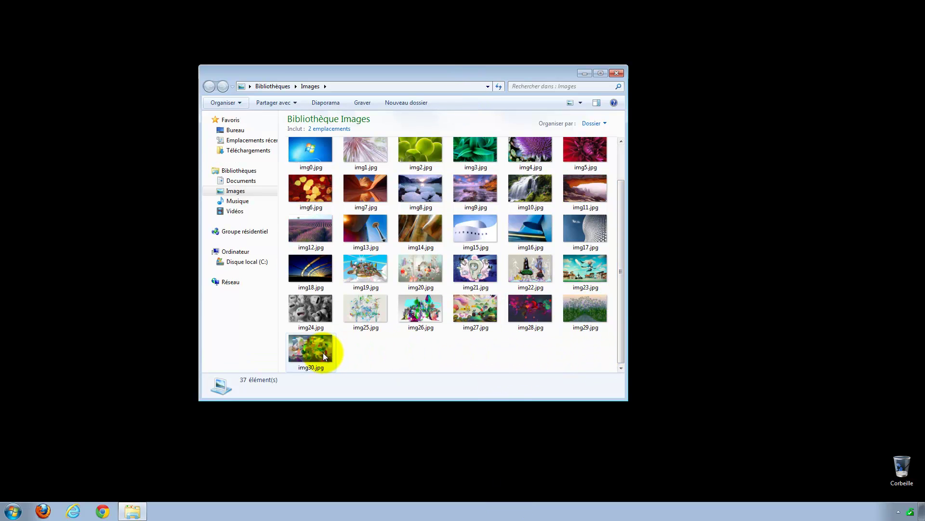
{"action": "left_click", "coordinate": [369, 353]}
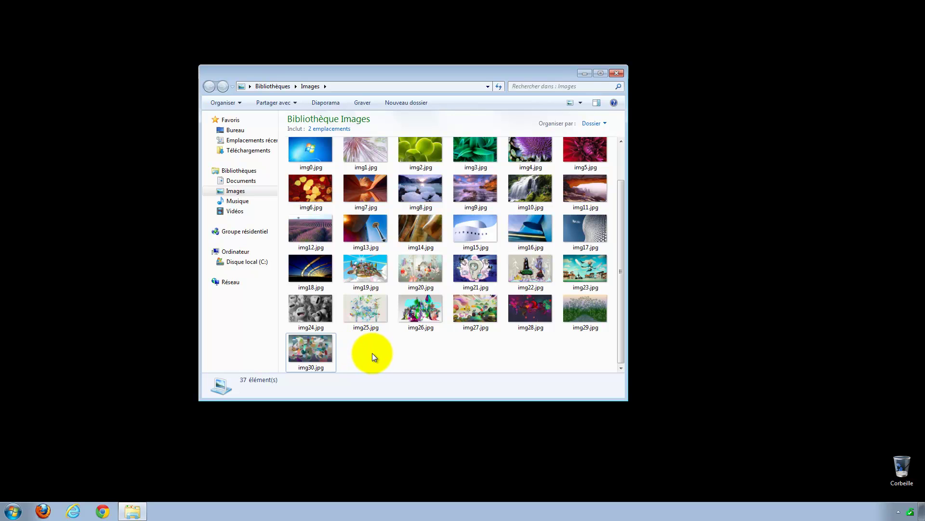
{"action": "right_click", "coordinate": [371, 351]}
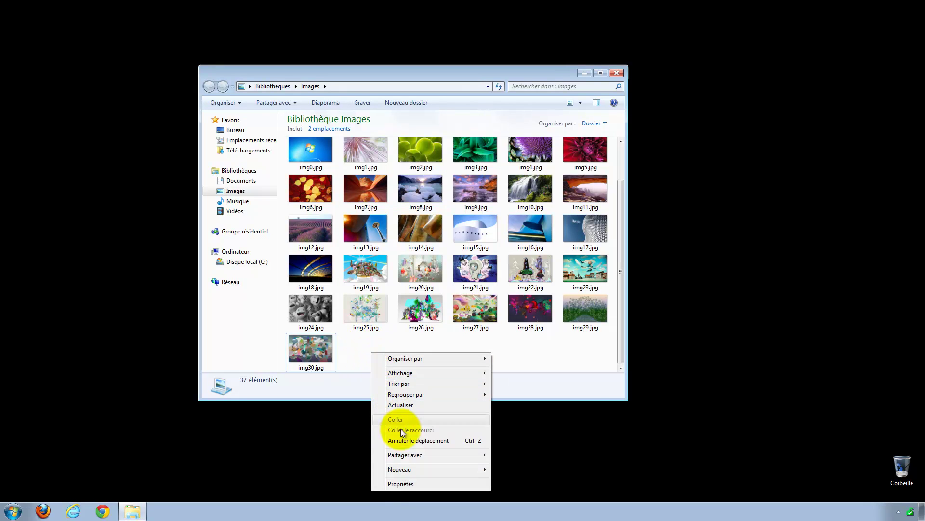
{"action": "mouse_move", "coordinate": [408, 469]}
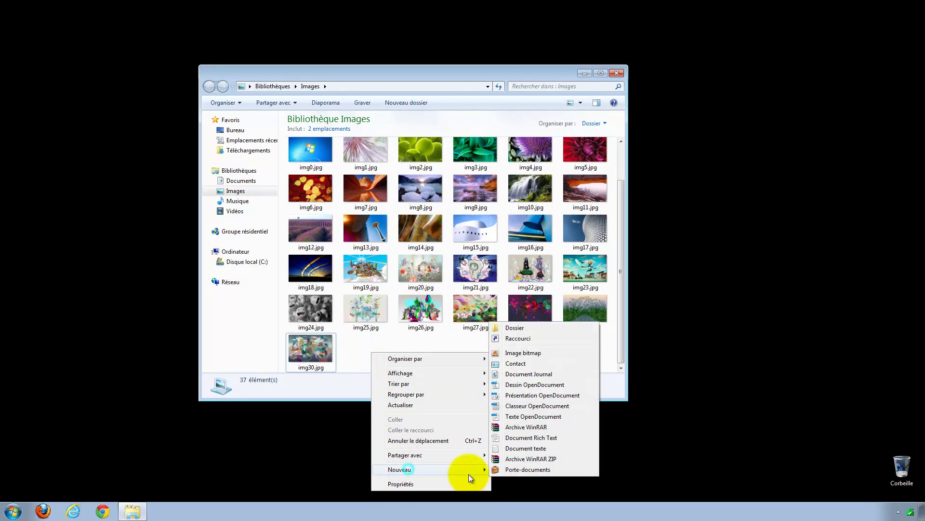
{"action": "left_click", "coordinate": [522, 329]}
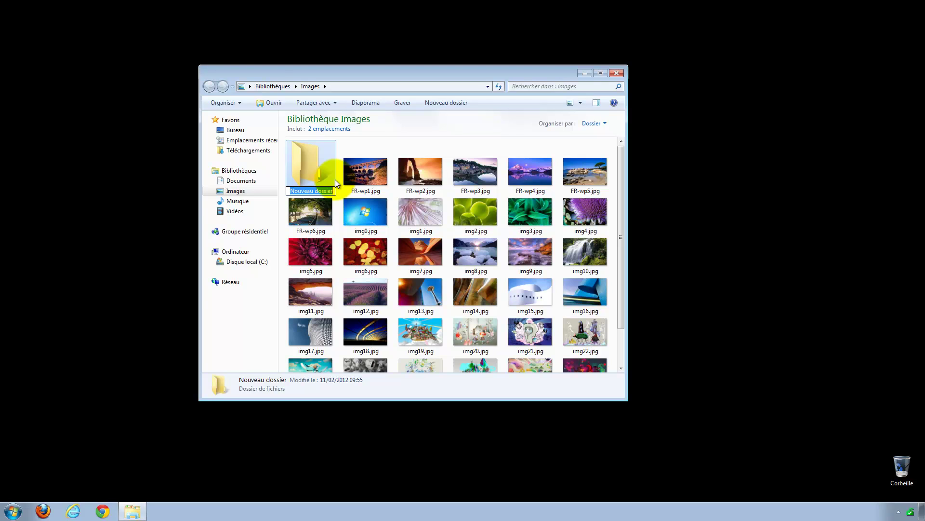
{"action": "left_click", "coordinate": [313, 169]}
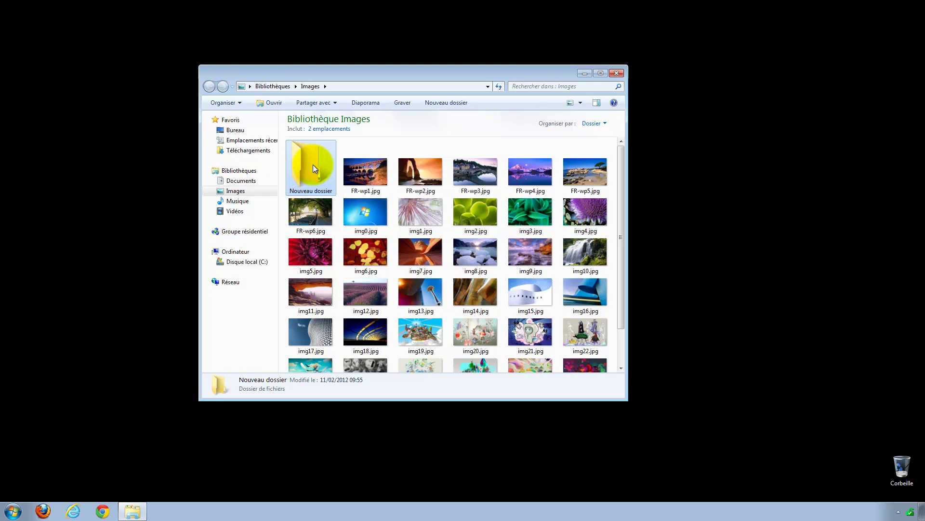
Delete the newly created default-named folder and confirm sending it to the Recycle Bin.
{"action": "right_click", "coordinate": [313, 169]}
{"action": "left_click", "coordinate": [351, 361]}
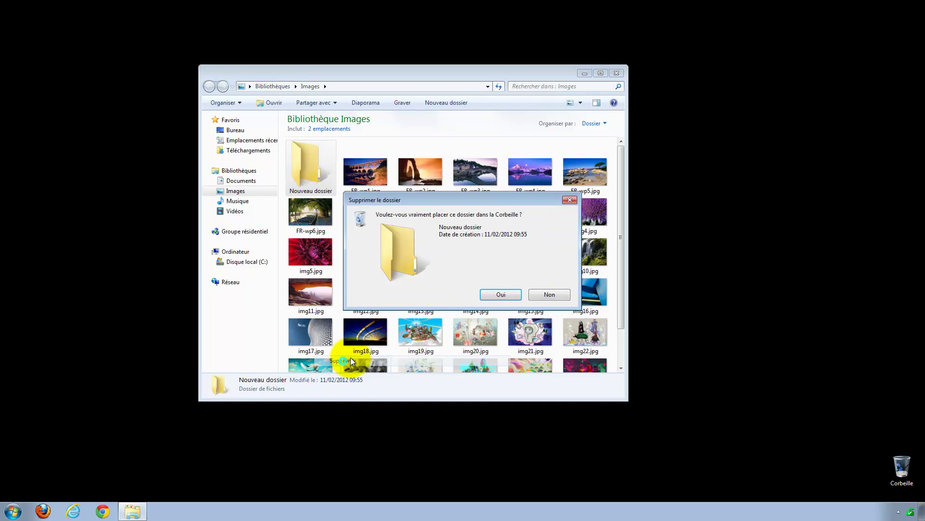
{"action": "left_click", "coordinate": [499, 294]}
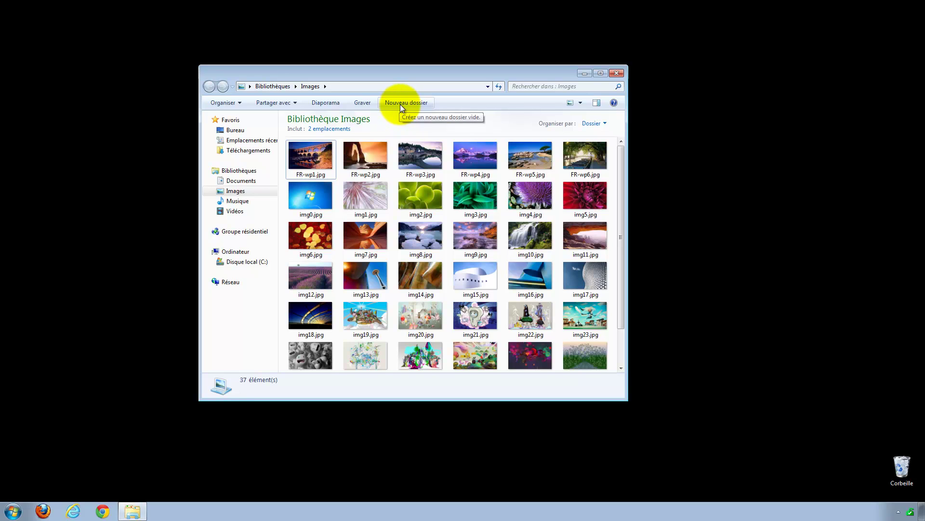
Create a new folder in the Images library and name it Test.
{"action": "left_click", "coordinate": [400, 104]}
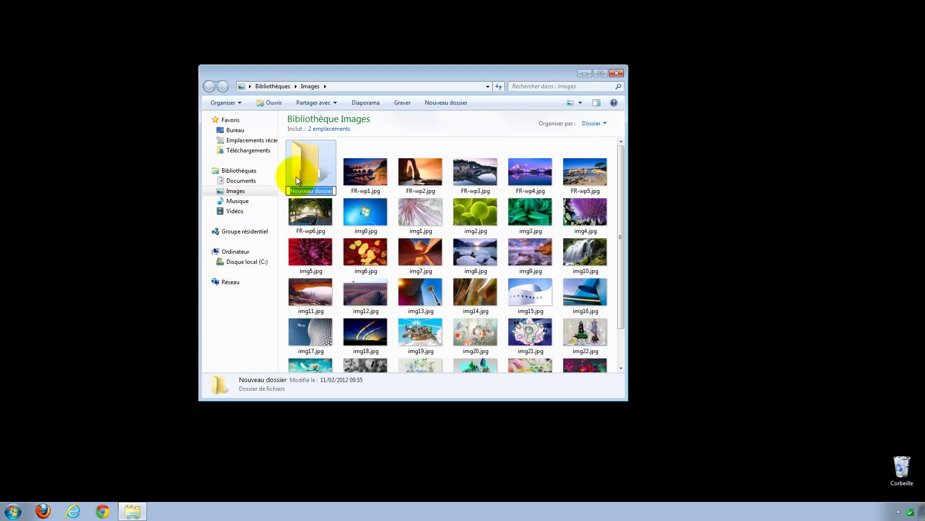
{"action": "type", "text": "Test"}
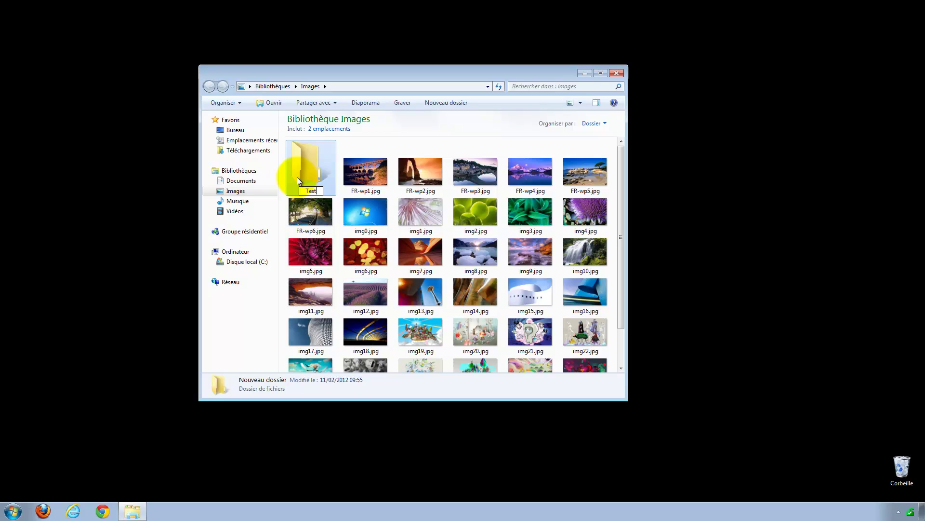
{"action": "key", "text": "Return"}
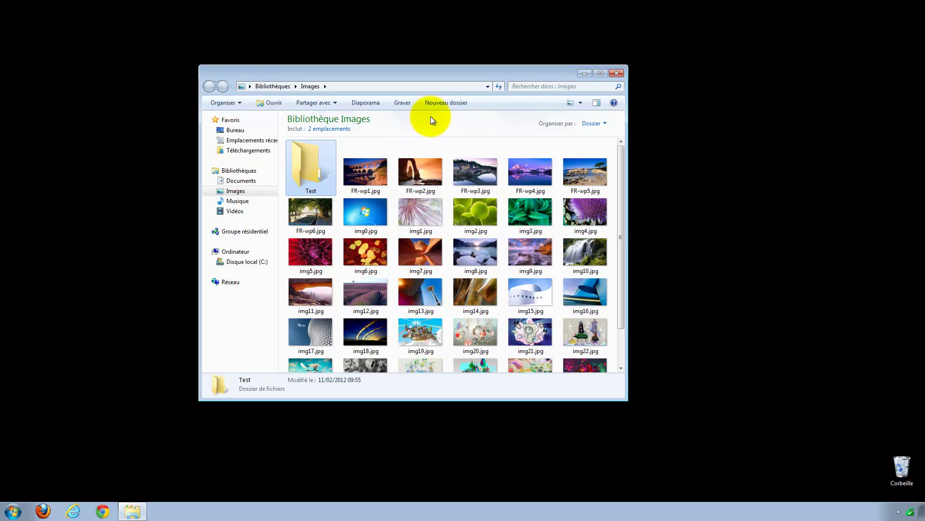
Create a second folder in the Images library with the default name and rename it Test2.
{"action": "left_click", "coordinate": [442, 102]}
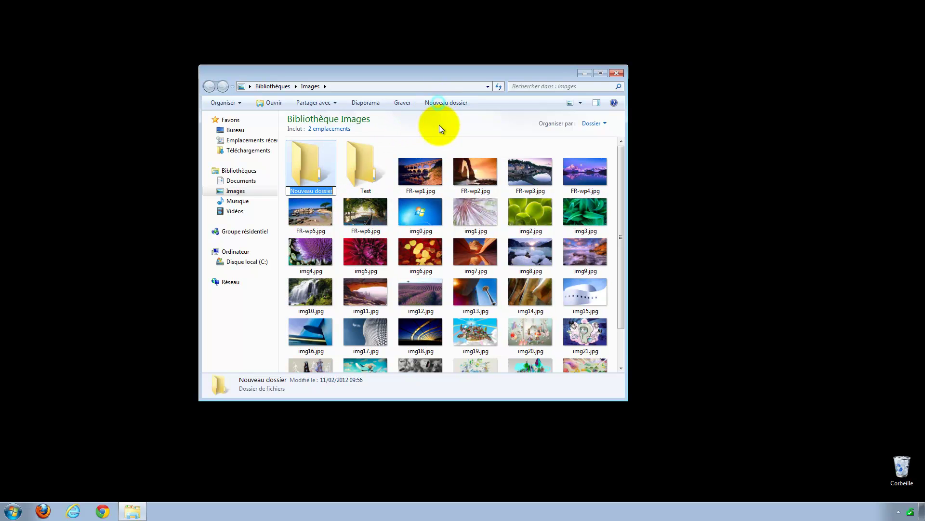
{"action": "left_click", "coordinate": [495, 152]}
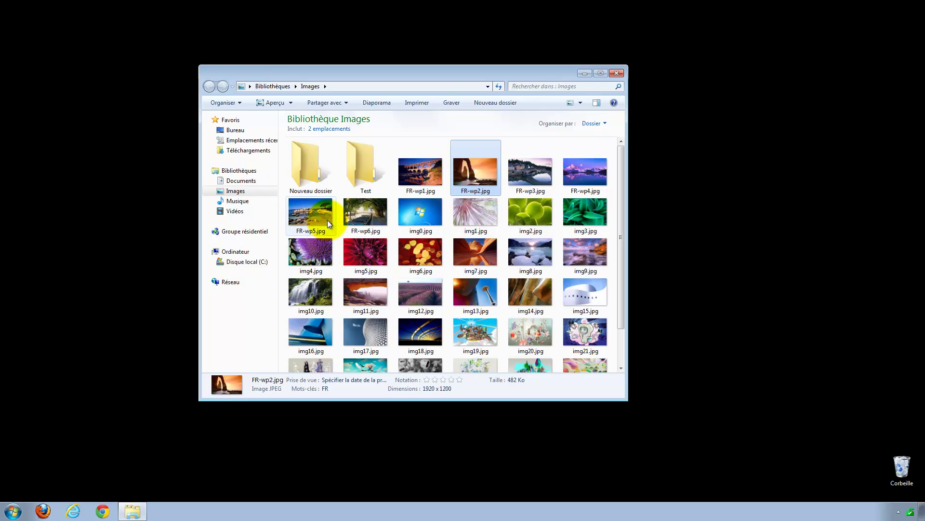
{"action": "mouse_move", "coordinate": [319, 228]}
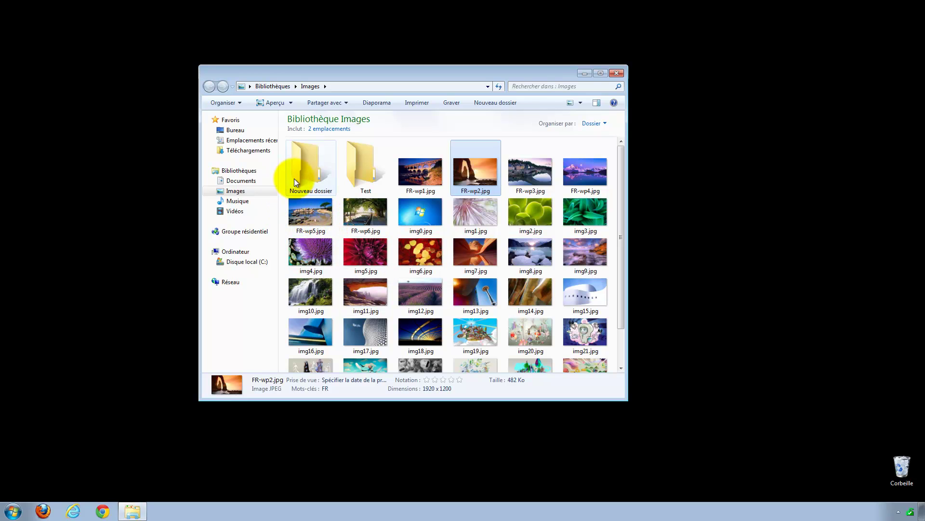
{"action": "left_click", "coordinate": [311, 170]}
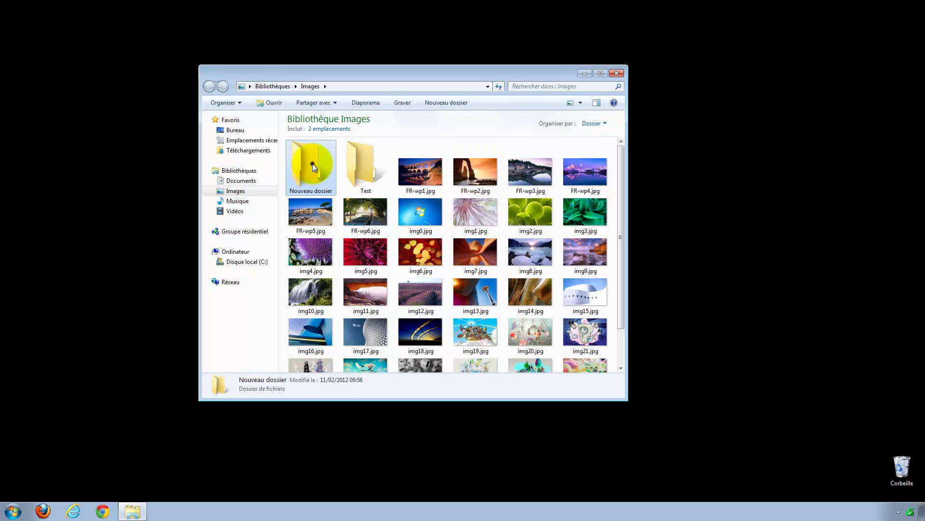
{"action": "right_click", "coordinate": [312, 164]}
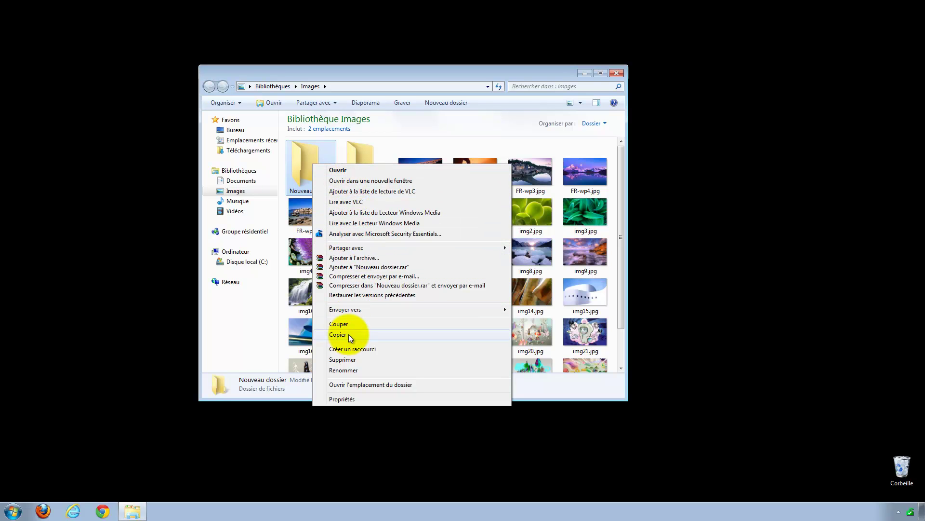
{"action": "left_click", "coordinate": [343, 370]}
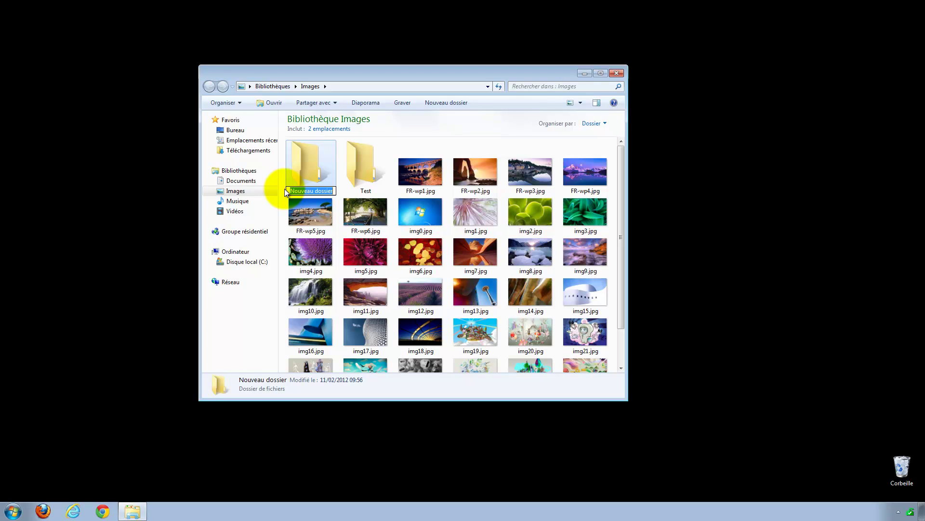
{"action": "type", "text": "Test2"}
{"action": "key", "text": "Return"}
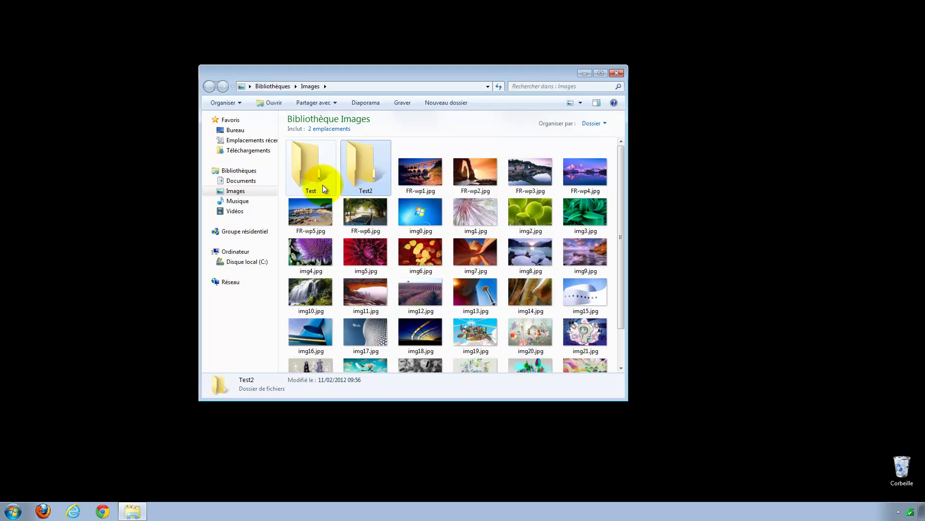
Rename the Test folder as "2012-02-11 Vacances sport d'hiver".
{"action": "mouse_move", "coordinate": [323, 184]}
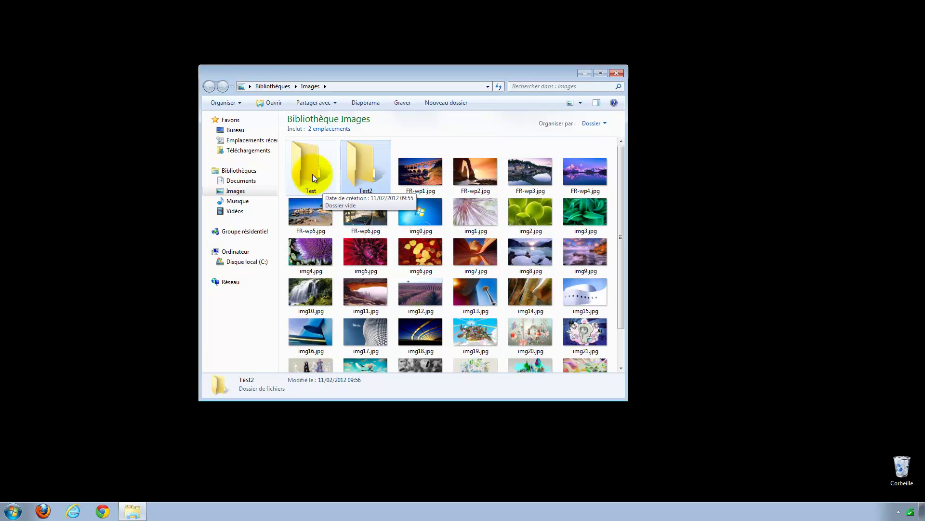
{"action": "left_click", "coordinate": [305, 169]}
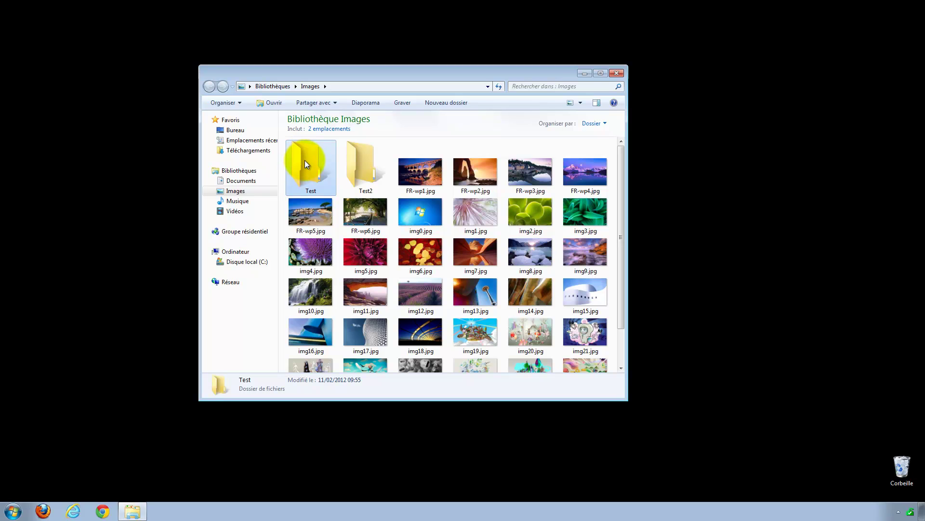
{"action": "right_click", "coordinate": [304, 163]}
{"action": "left_click", "coordinate": [299, 161]}
{"action": "right_click", "coordinate": [311, 166]}
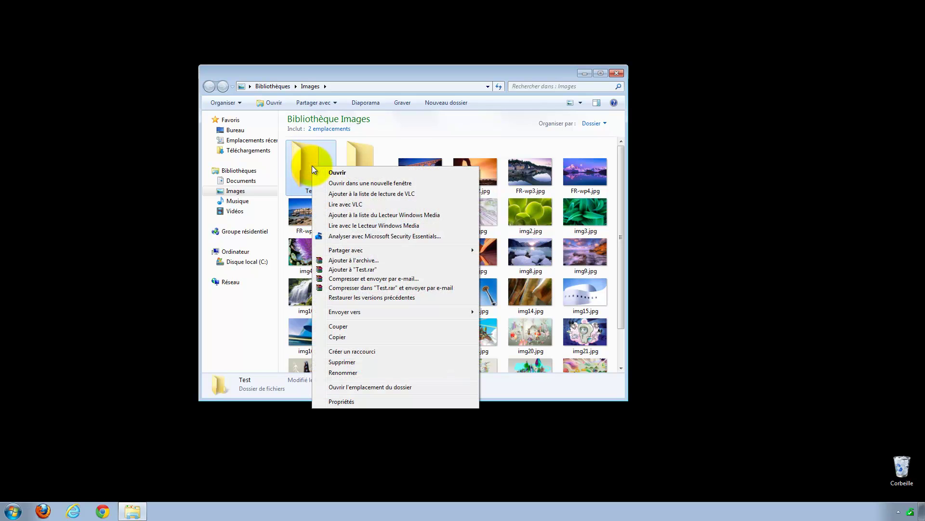
{"action": "left_click", "coordinate": [348, 373]}
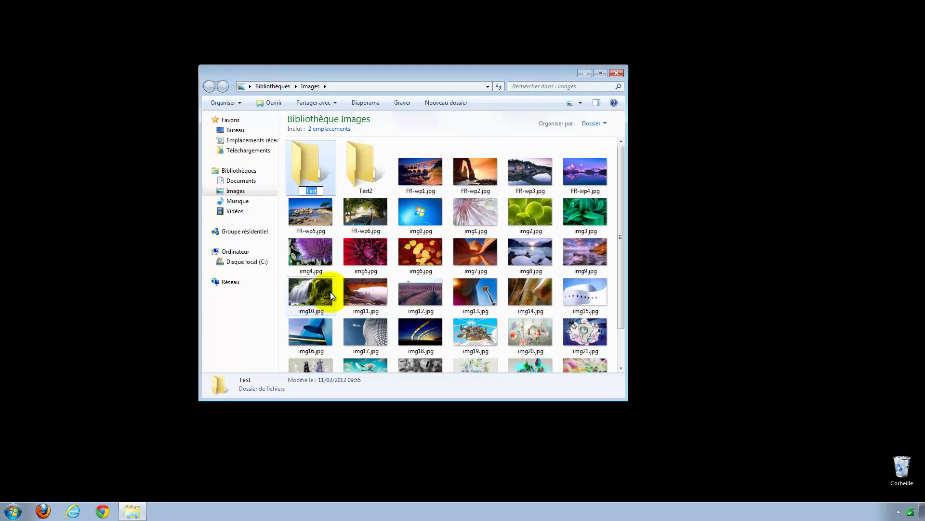
{"action": "type", "text": "2011"}
{"action": "key", "text": "BackSpace"}
{"action": "type", "text": "2-"}
{"action": "type", "text": "02-11"}
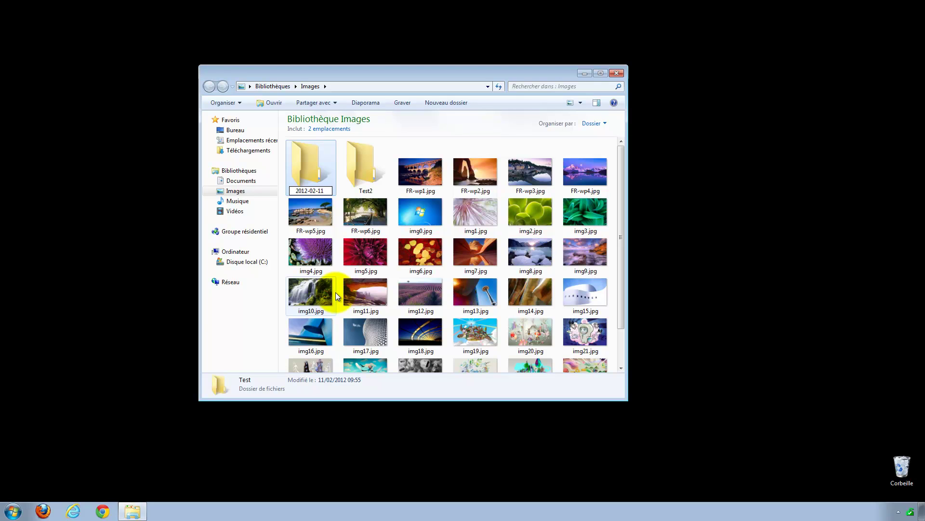
{"action": "type", "text": " Vacances"}
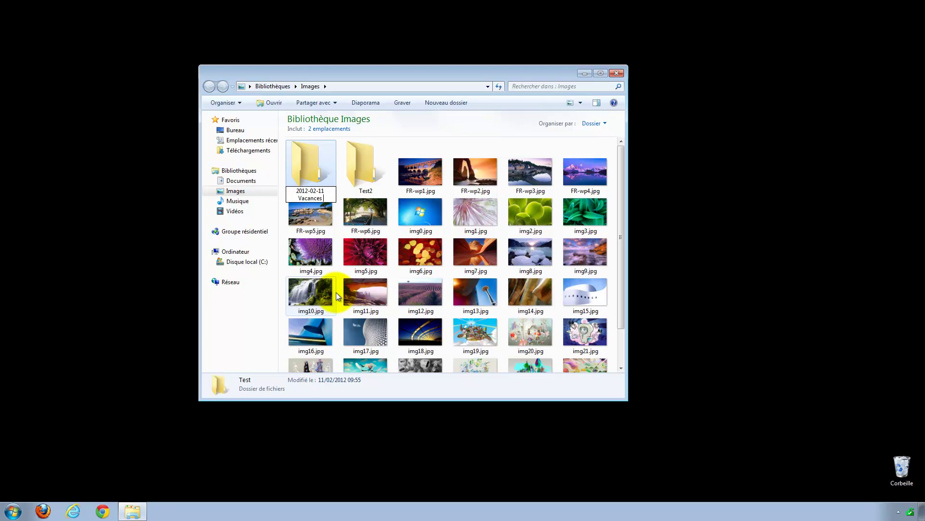
{"action": "type", "text": " sport d'hive"}
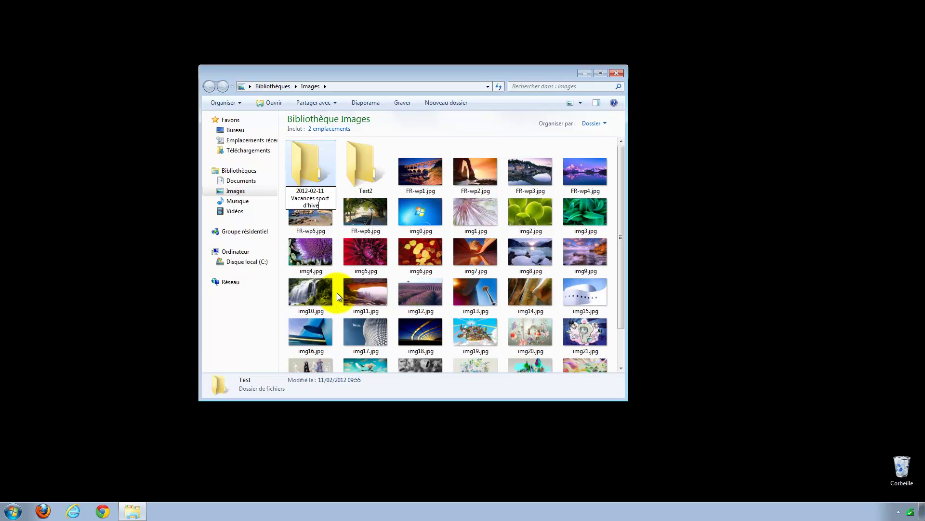
{"action": "type", "text": "r"}
{"action": "key", "text": "Return"}
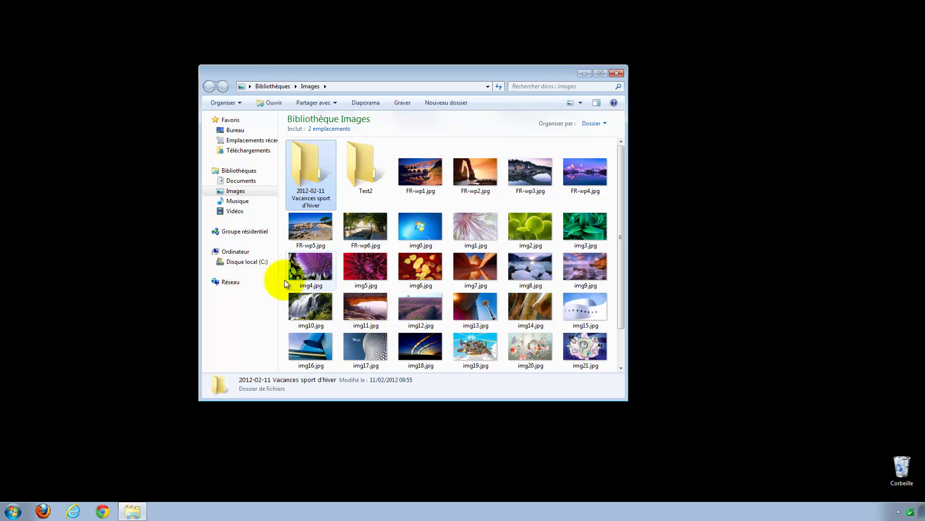
Rename the Test2 folder as "2012-03-01 Cathedrale Albi".
{"action": "left_click", "coordinate": [362, 168]}
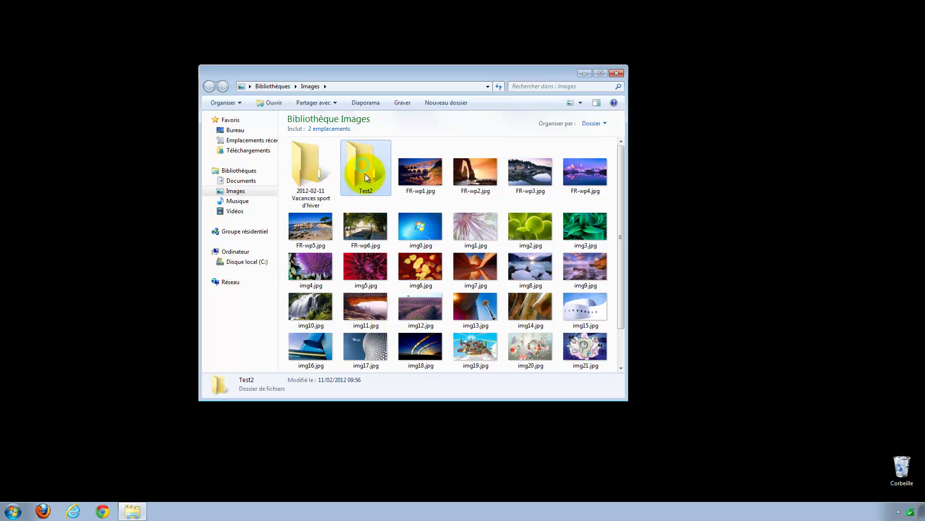
{"action": "right_click", "coordinate": [360, 164]}
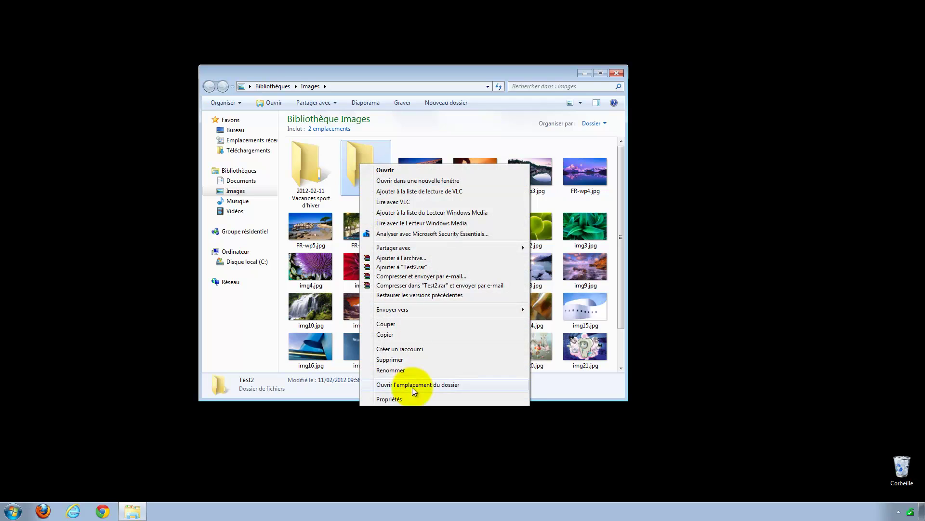
{"action": "left_click", "coordinate": [391, 370]}
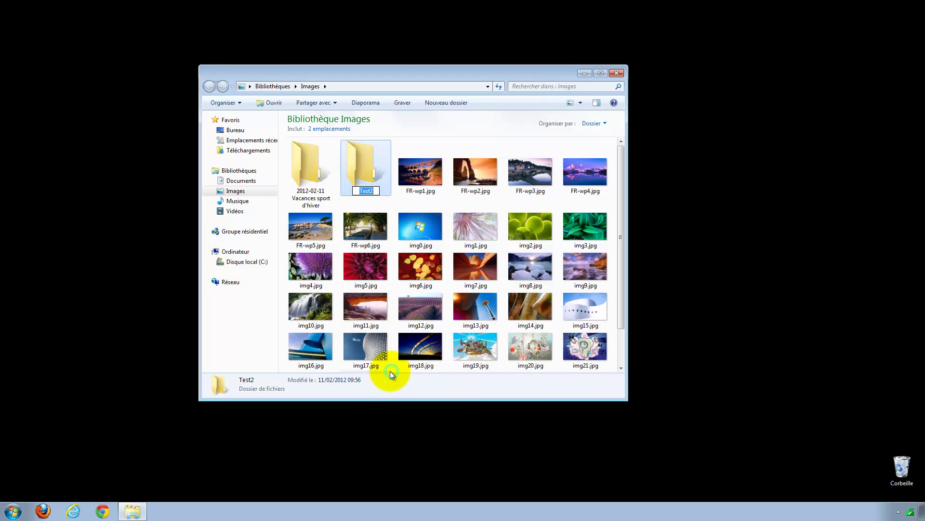
{"action": "type", "text": "201"}
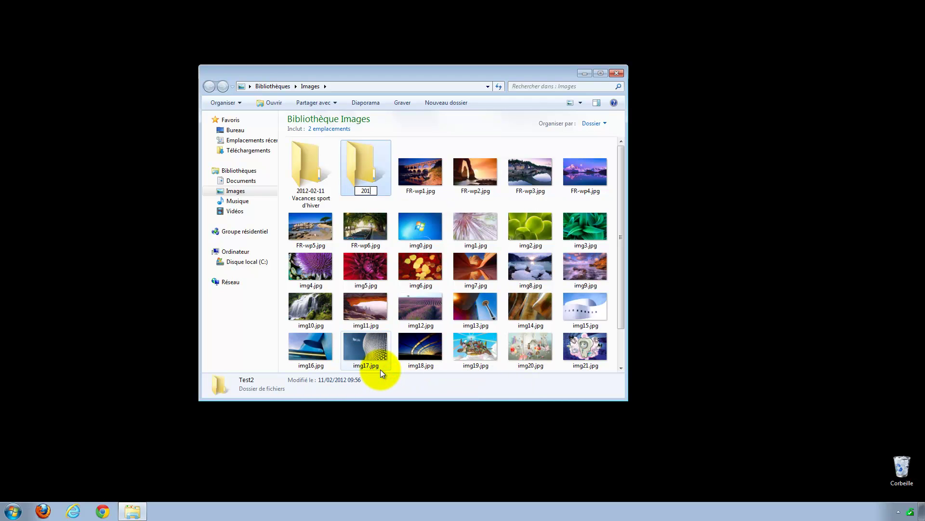
{"action": "type", "text": "2-03-01 Cathed"}
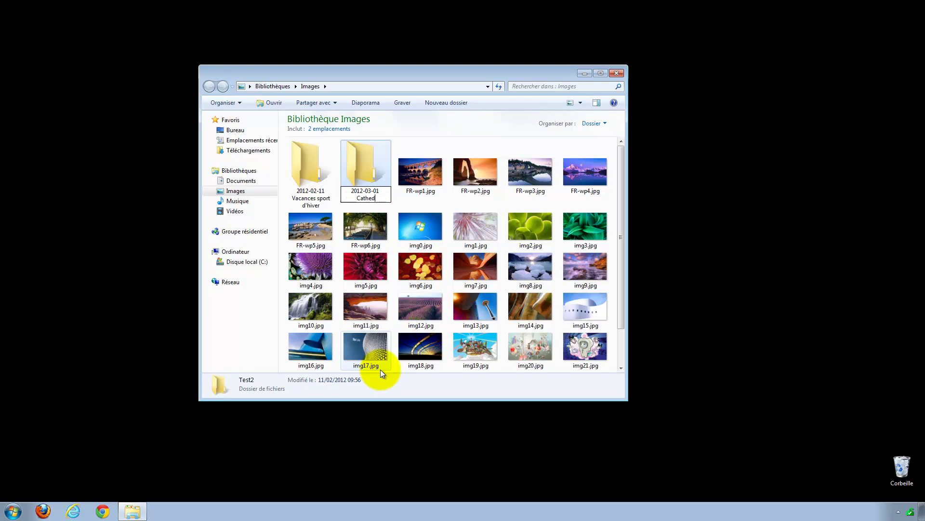
{"action": "type", "text": "rale Albi"}
{"action": "key", "text": "Return"}
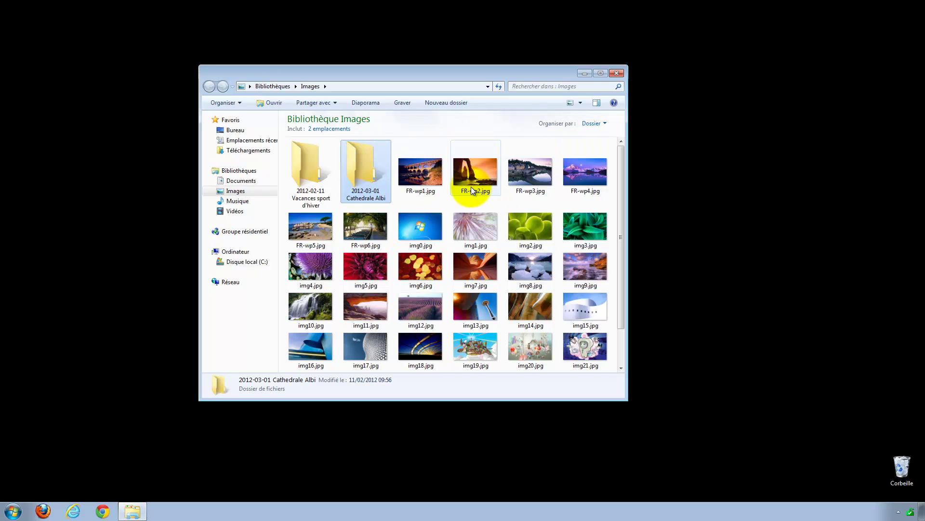
Create a new folder in the Images library and name it "2012-01-01 Week-end luge".
{"action": "mouse_move", "coordinate": [471, 187]}
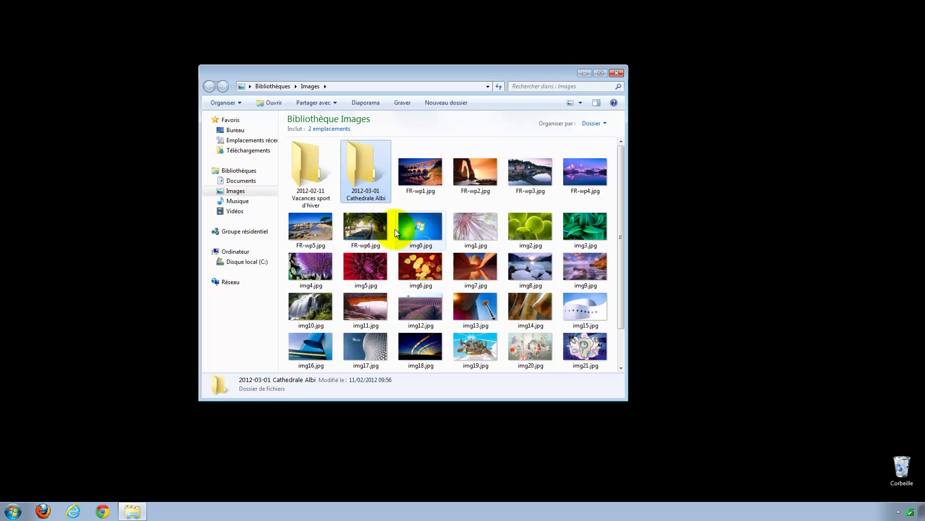
{"action": "left_click", "coordinate": [440, 103]}
{"action": "type", "text": "20"}
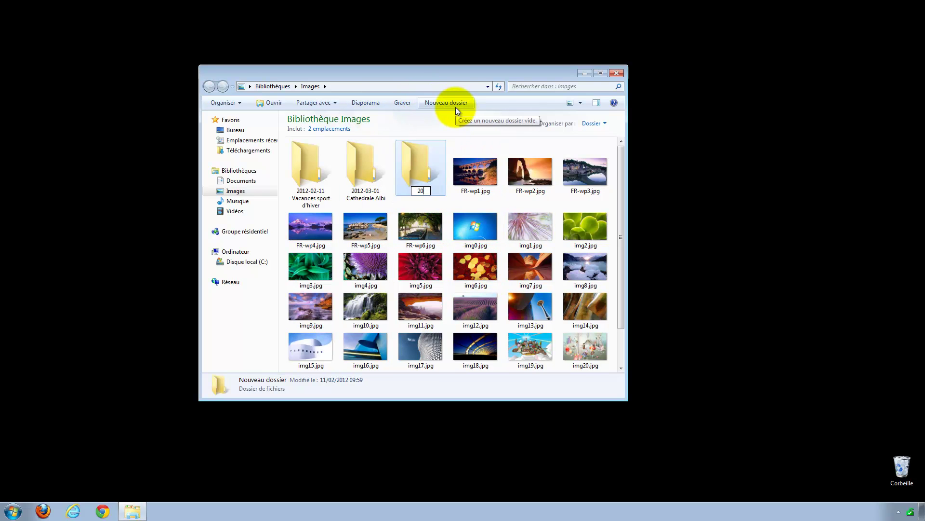
{"action": "type", "text": "12-01-01"}
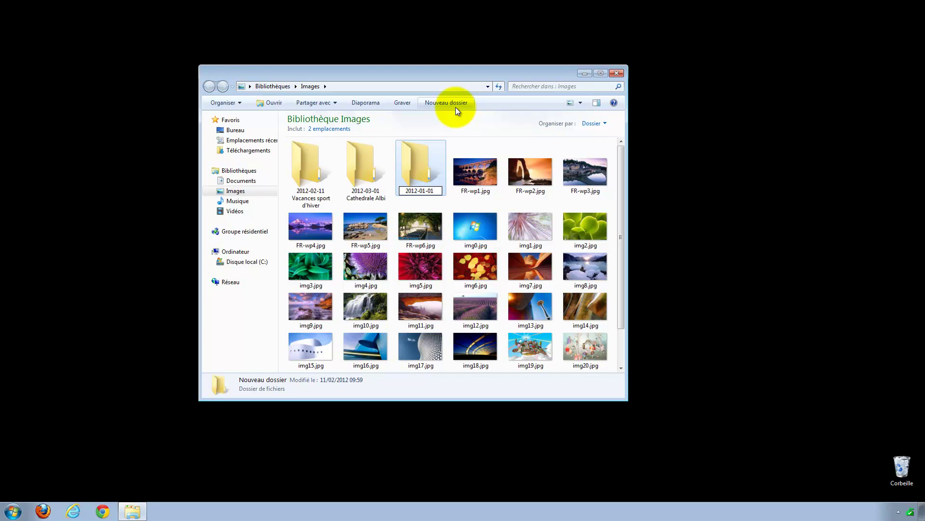
{"action": "type", "text": "Week-end l"}
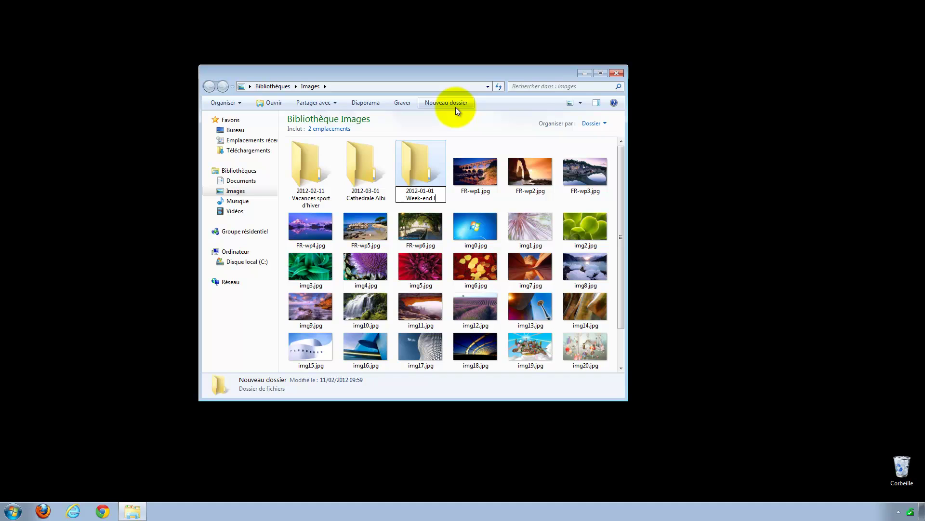
{"action": "type", "text": "uge"}
{"action": "key", "text": "Return"}
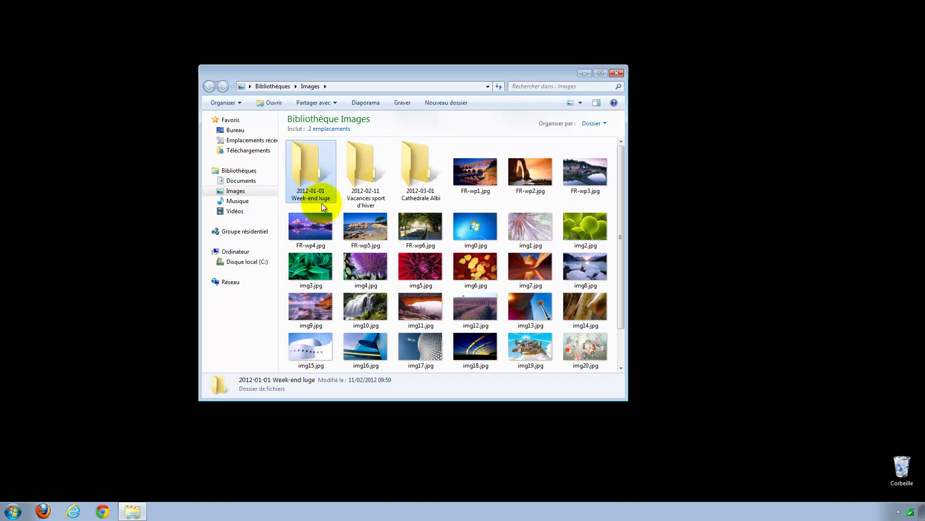
Select the three adjacent pictures FR-wp1.jpg, FR-wp2.jpg and FR-wp3.jpg with a selection rectangle.
{"action": "mouse_move", "coordinate": [317, 195]}
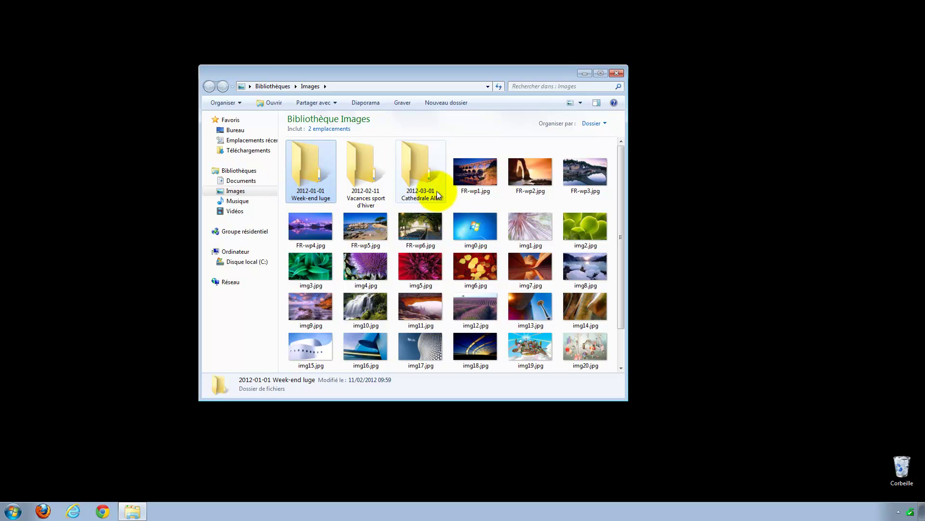
{"action": "mouse_move", "coordinate": [438, 195]}
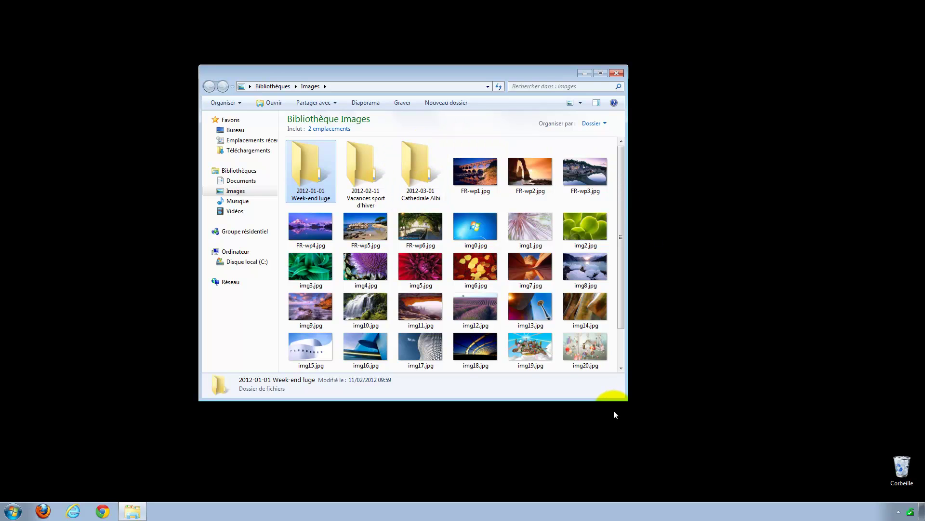
{"action": "left_click", "coordinate": [479, 173]}
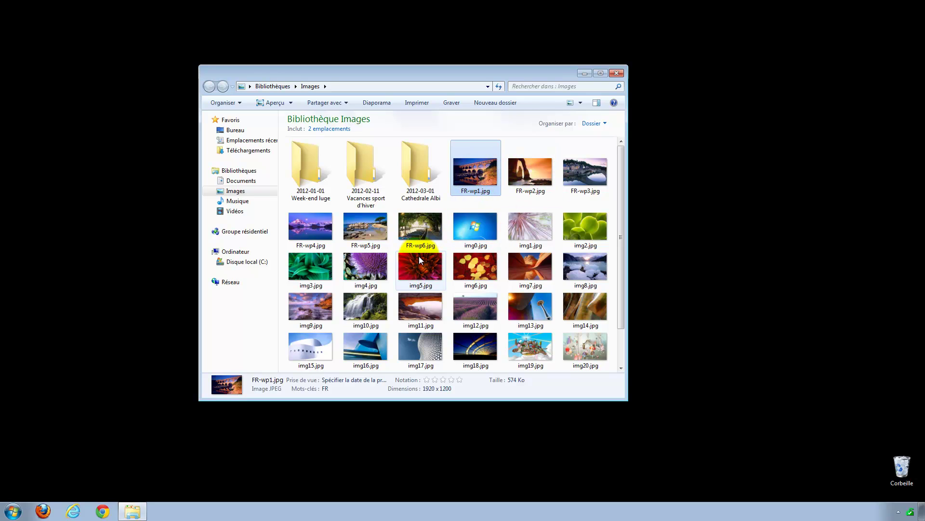
{"action": "mouse_move", "coordinate": [419, 259]}
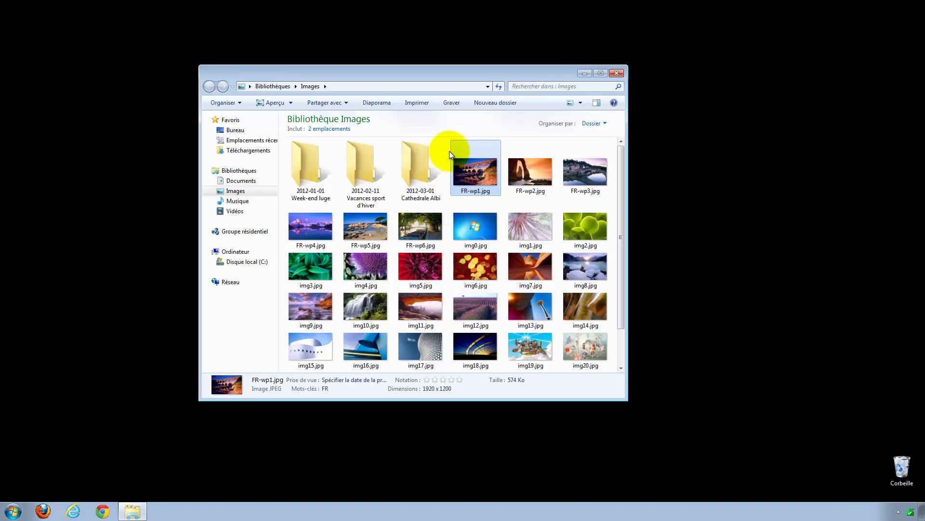
{"action": "left_click_drag", "start_coordinate": [449, 152], "coordinate": [615, 186]}
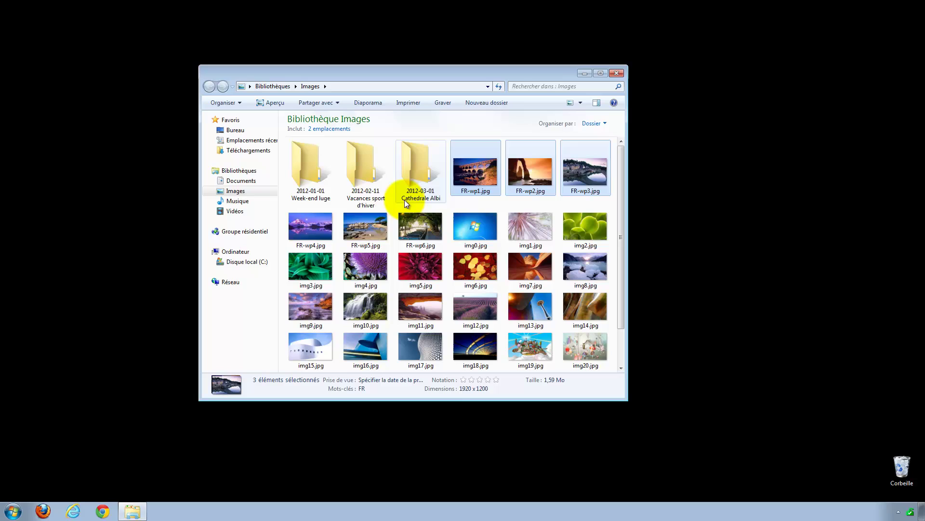
Select the adjacent pictures FR-wp4.jpg to FR-wp6.jpg as a group and clear the selection.
{"action": "left_click", "coordinate": [446, 226]}
{"action": "left_click", "coordinate": [299, 224], "text": "shift"}
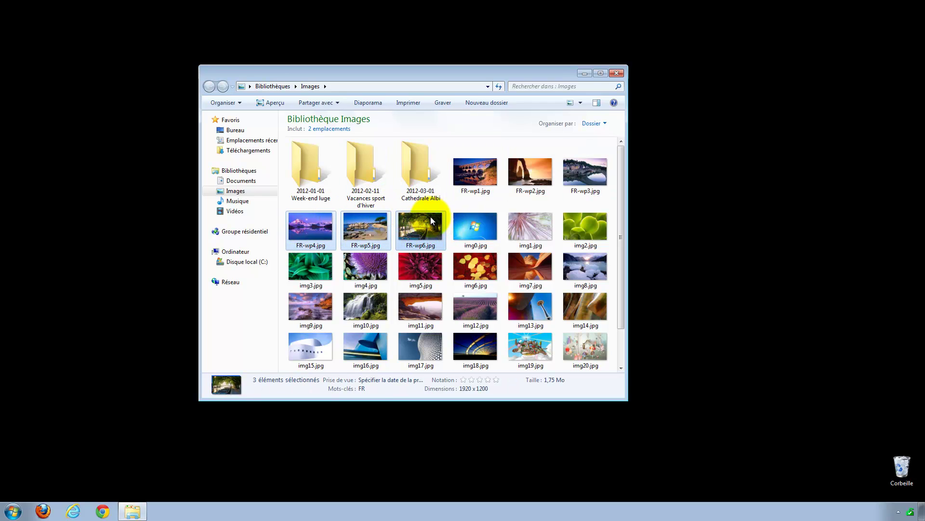
{"action": "left_click", "coordinate": [448, 228]}
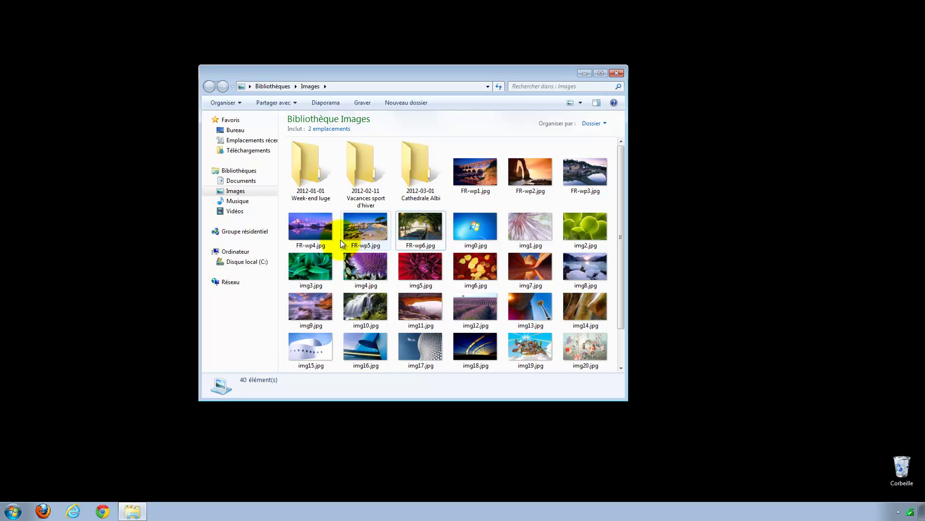
Select the two-by-two block of FR-wp5.jpg, FR-wp6.jpg, img4.jpg and img5.jpg, and clear the selection.
{"action": "key", "text": "Down"}
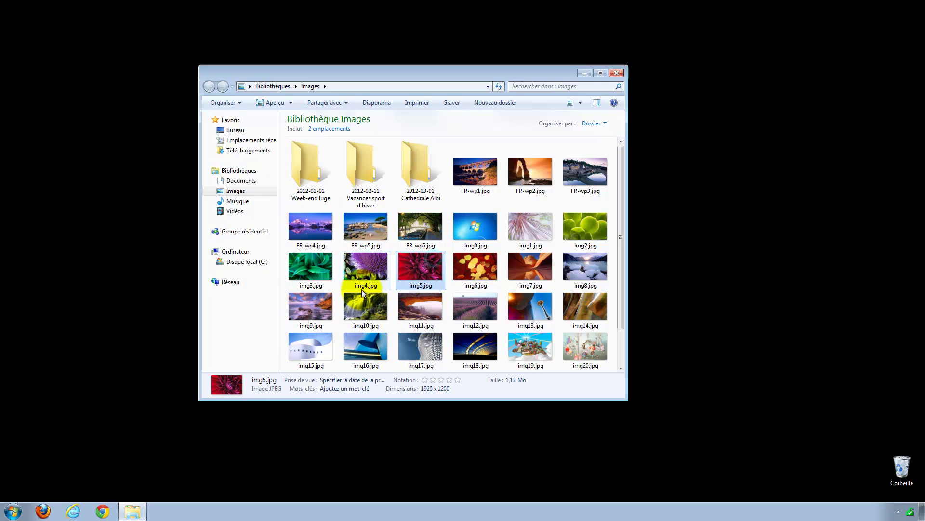
{"action": "mouse_move", "coordinate": [395, 264]}
{"action": "left_mouse_down"}
{"action": "mouse_move", "coordinate": [560, 282]}
{"action": "mouse_move", "coordinate": [395, 286]}
{"action": "mouse_move", "coordinate": [392, 251]}
{"action": "left_mouse_up"}
{"action": "left_click_drag", "start_coordinate": [359, 224], "coordinate": [420, 279]}
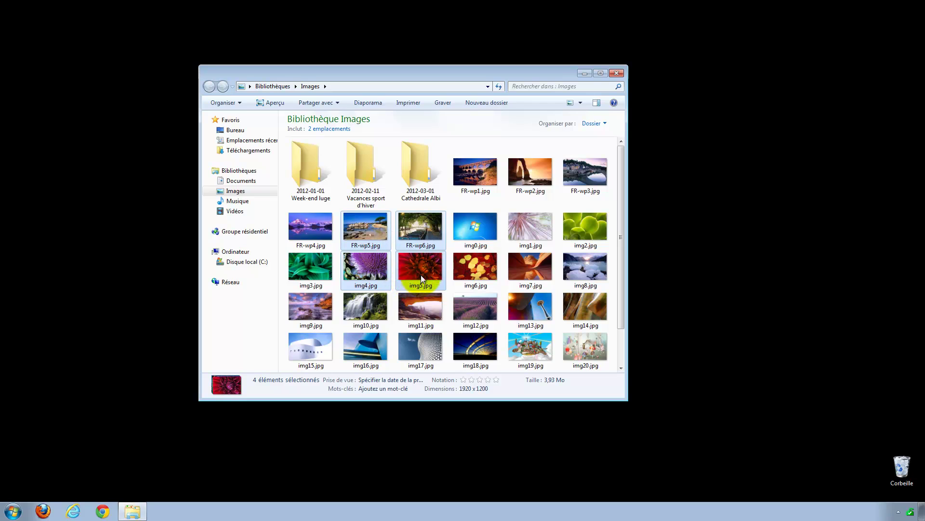
{"action": "left_click", "coordinate": [449, 264]}
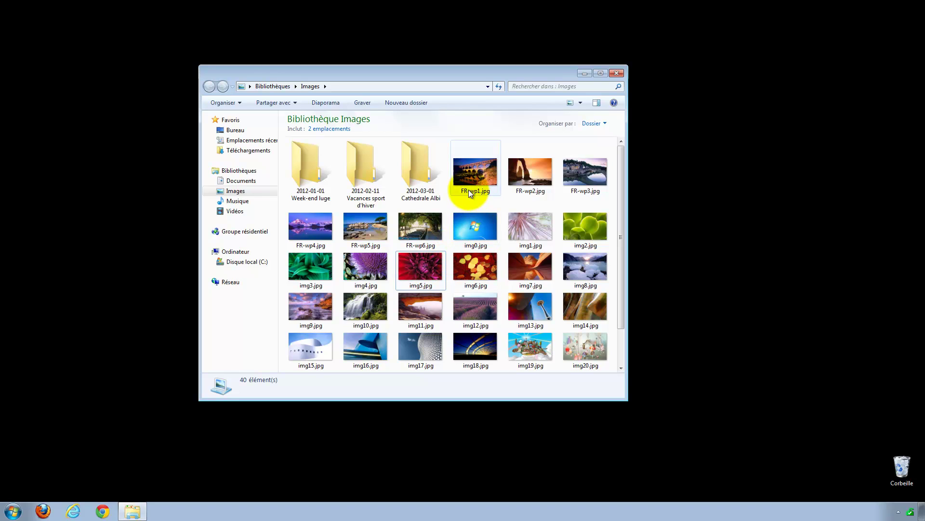
Select the continuous range of pictures from FR-wp1.jpg to img2.jpg.
{"action": "left_click", "coordinate": [470, 173]}
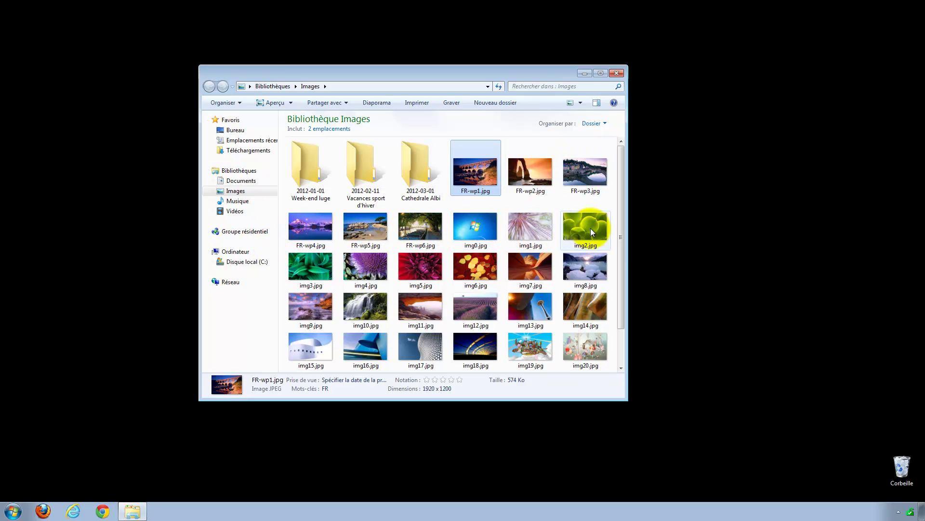
{"action": "mouse_move", "coordinate": [590, 234]}
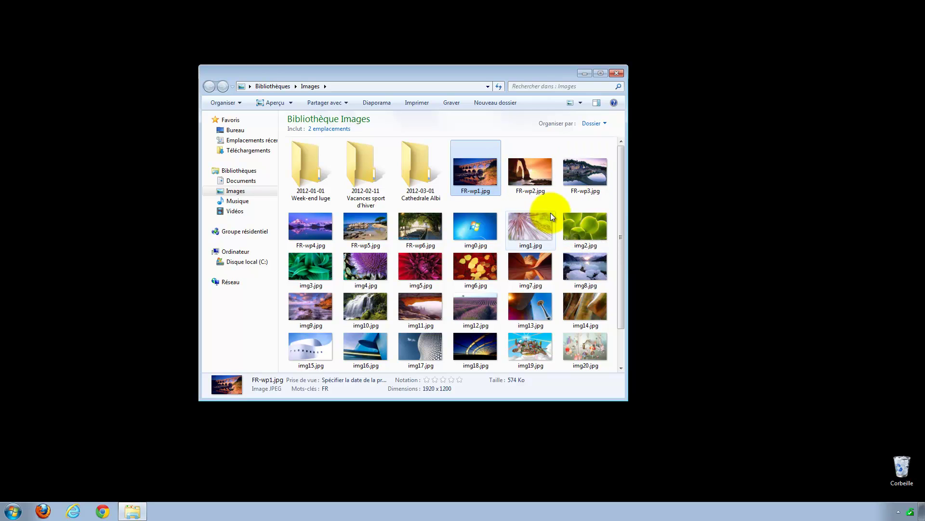
{"action": "left_click", "coordinate": [586, 229], "text": "shift"}
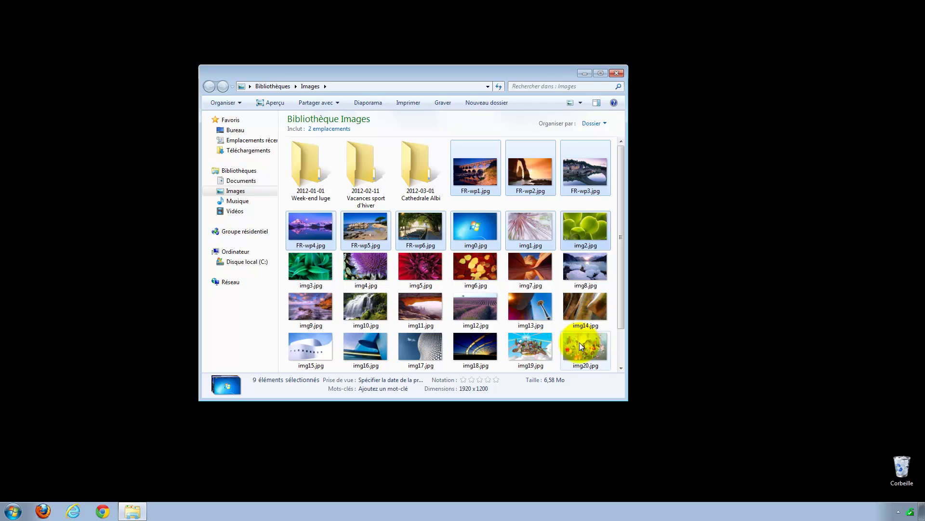
Select the continuous range of pictures from FR-wp1.jpg to img20.jpg.
{"action": "left_click", "coordinate": [480, 167]}
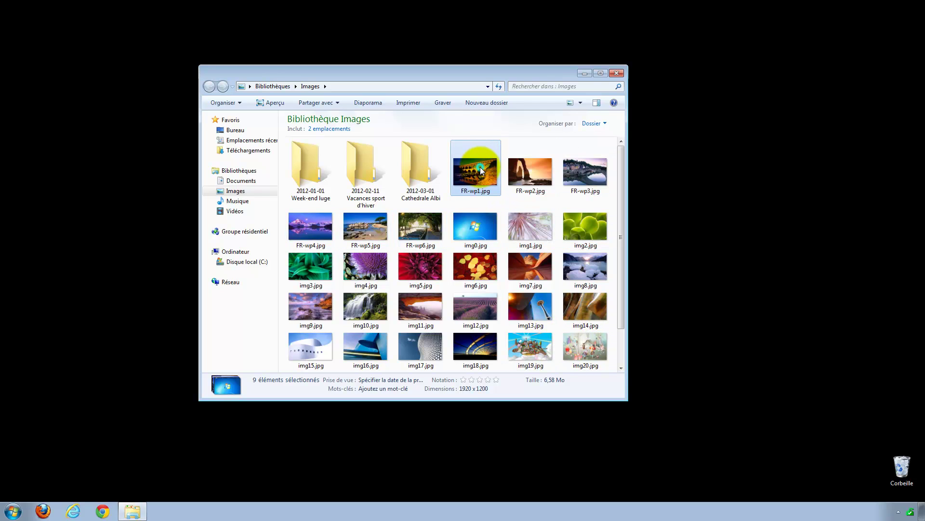
{"action": "left_click", "coordinate": [590, 338]}
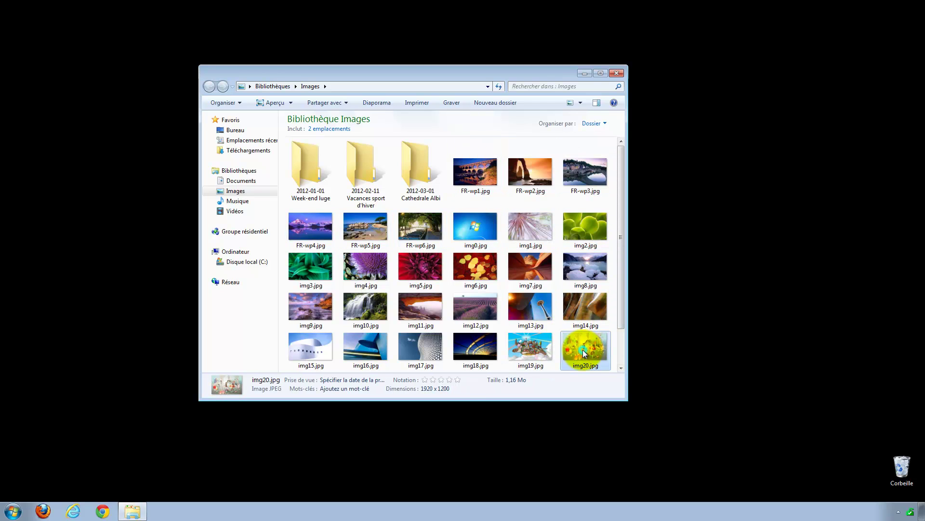
{"action": "left_click", "coordinate": [481, 176]}
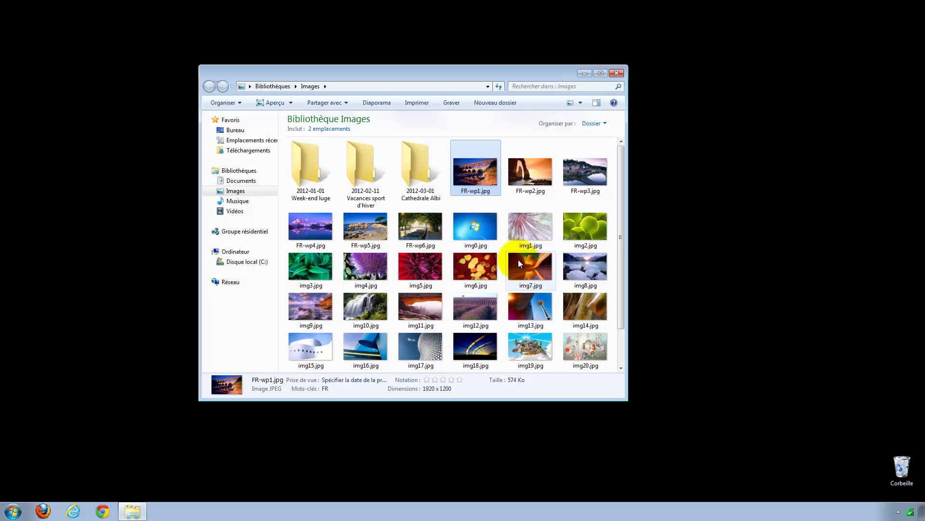
{"action": "mouse_move", "coordinate": [583, 351]}
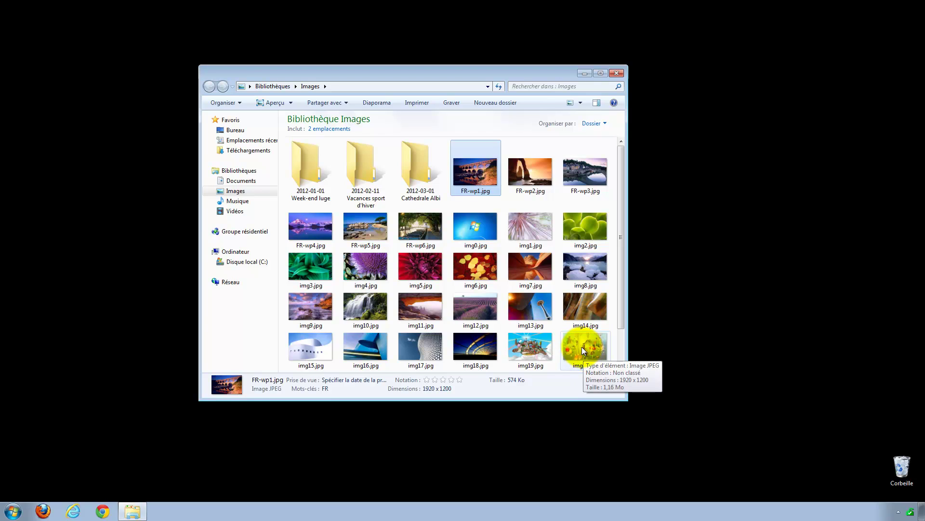
{"action": "left_click", "coordinate": [582, 348], "text": "shift"}
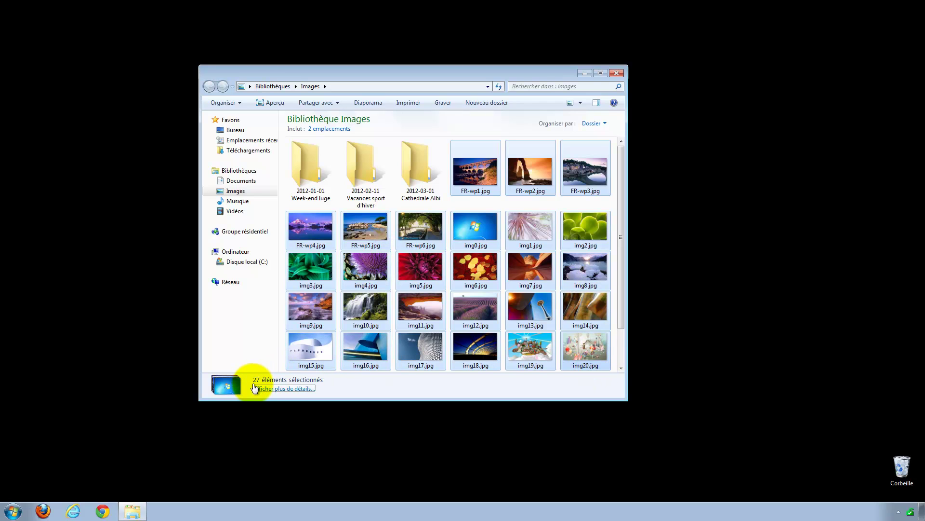
Select only the non-adjacent pictures FR-wp1.jpg, FR-wp3.jpg and FR-wp5.jpg together.
{"action": "left_click", "coordinate": [472, 173]}
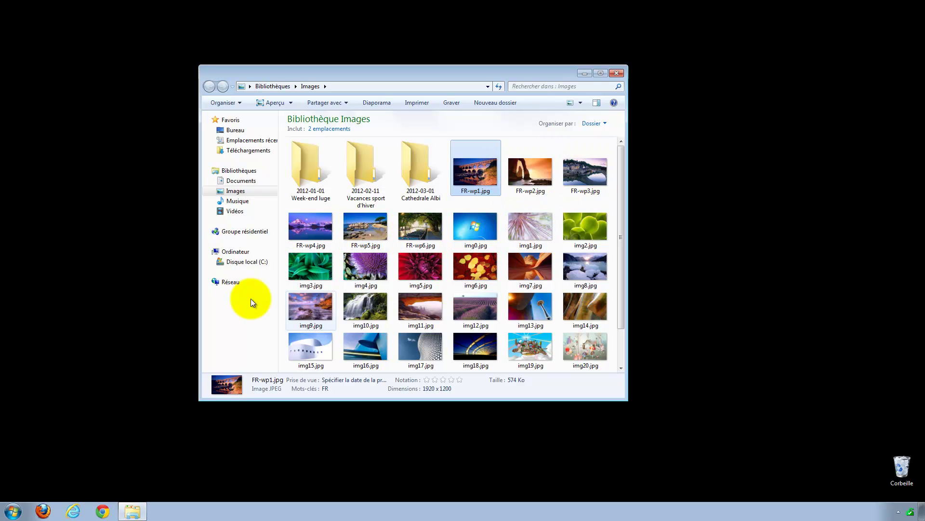
{"action": "mouse_move", "coordinate": [305, 274]}
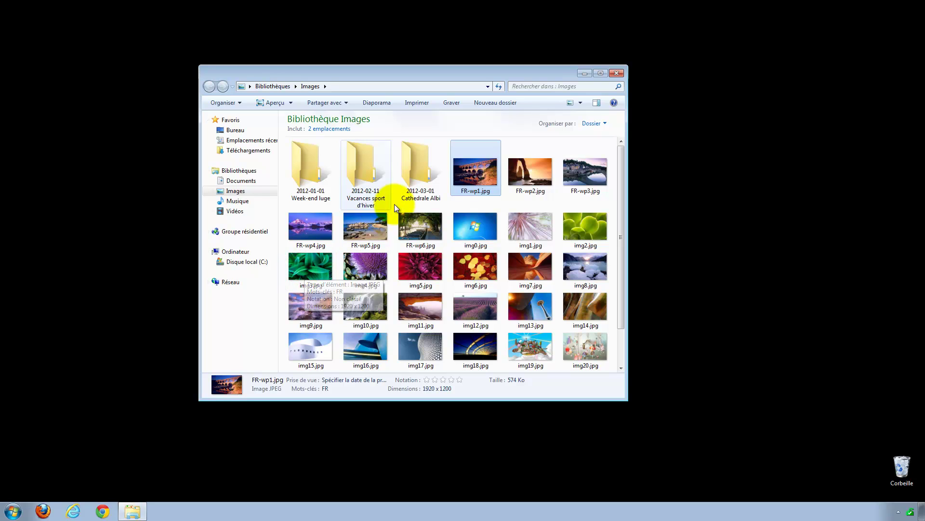
{"action": "left_click", "coordinate": [477, 173]}
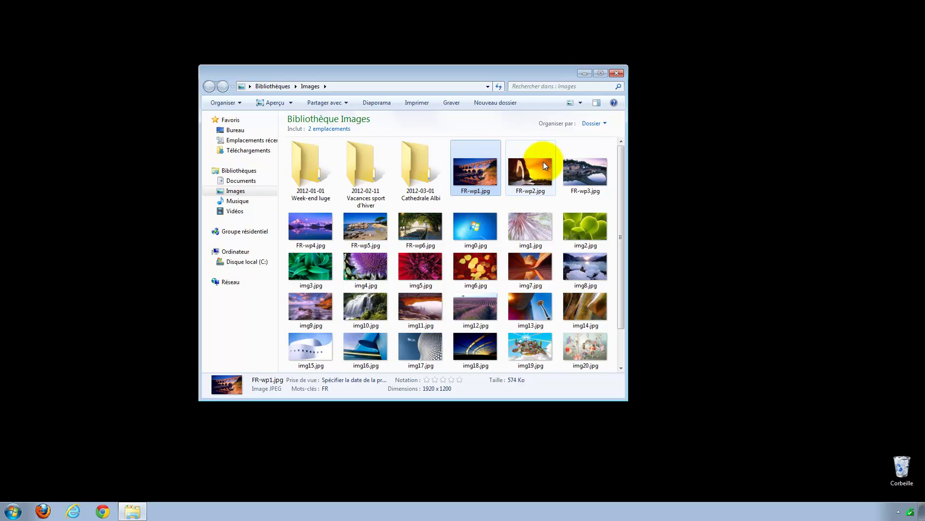
{"action": "mouse_move", "coordinate": [583, 176]}
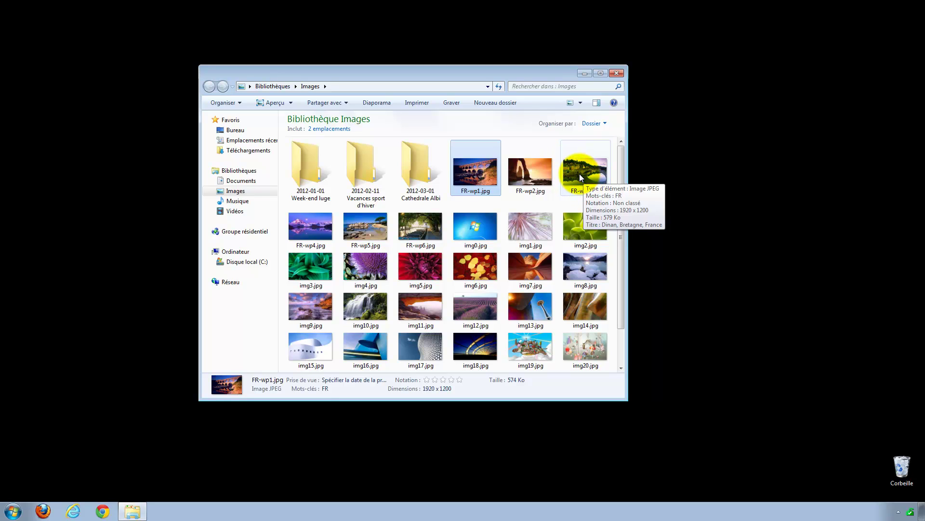
{"action": "left_click", "coordinate": [580, 171], "text": "ctrl"}
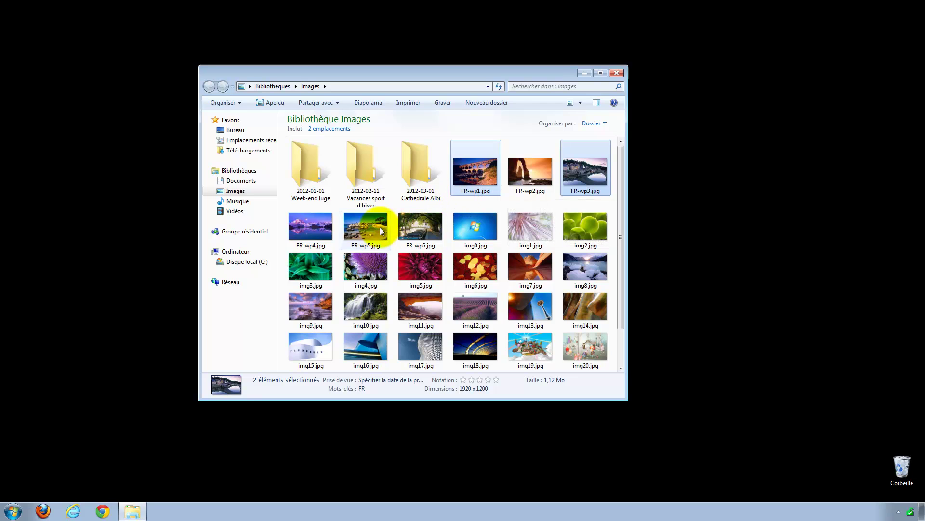
{"action": "left_click", "coordinate": [358, 230], "text": "ctrl"}
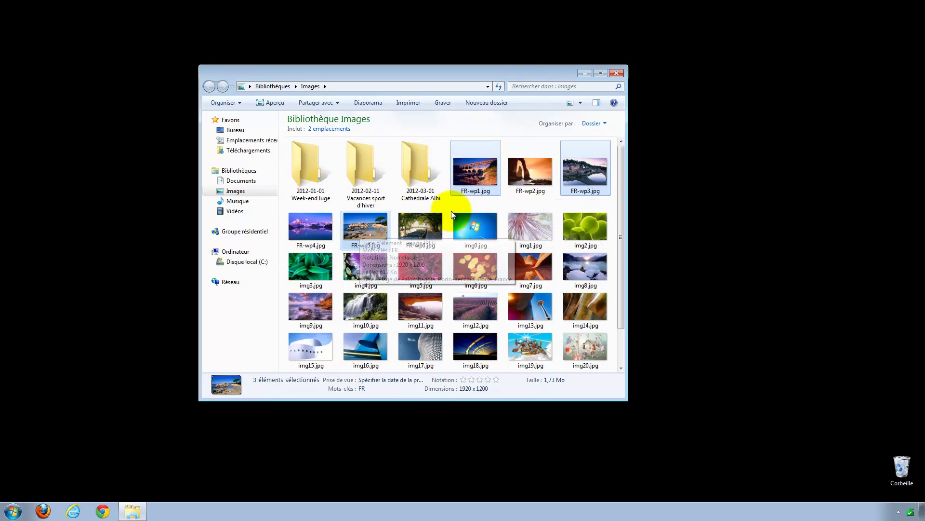
Add the non-adjacent pictures img0.jpg, img2.jpg, img4.jpg, img6.jpg, img8.jpg and img10.jpg to the current selection.
{"action": "left_click", "coordinate": [481, 228], "text": "ctrl"}
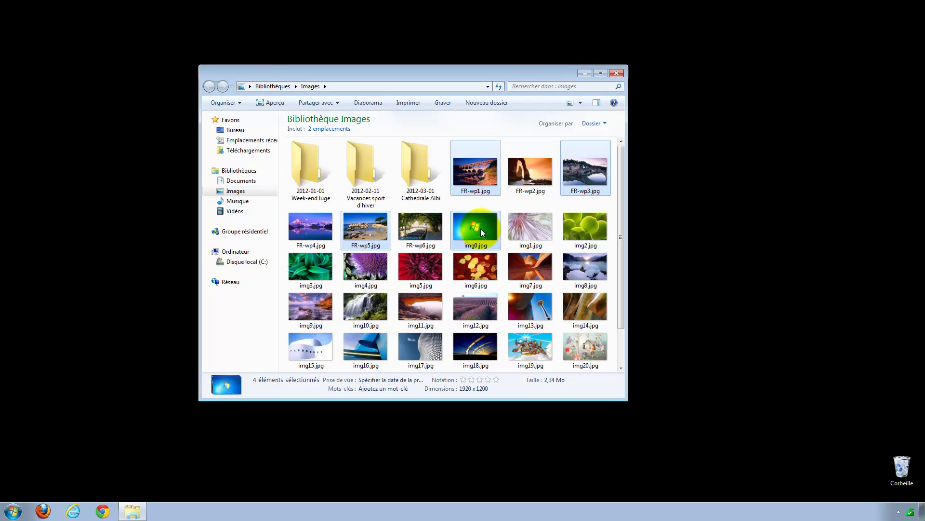
{"action": "left_click", "coordinate": [575, 220], "text": "ctrl"}
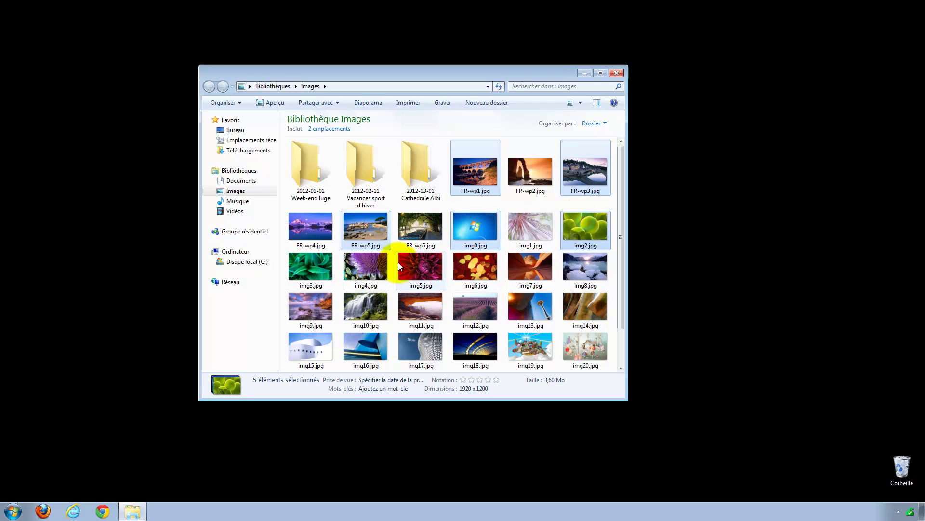
{"action": "left_click", "coordinate": [369, 266], "text": "ctrl"}
{"action": "left_click", "coordinate": [486, 266], "text": "ctrl"}
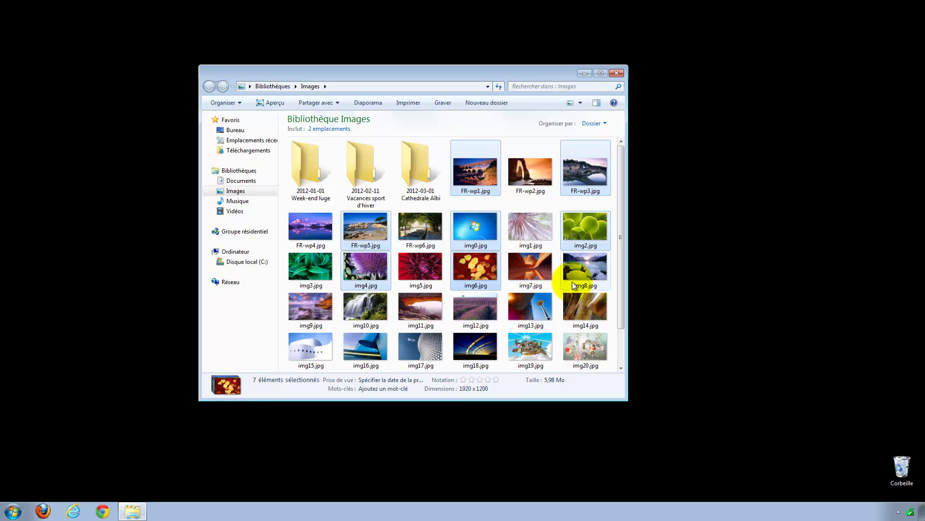
{"action": "left_click", "coordinate": [586, 271], "text": "ctrl"}
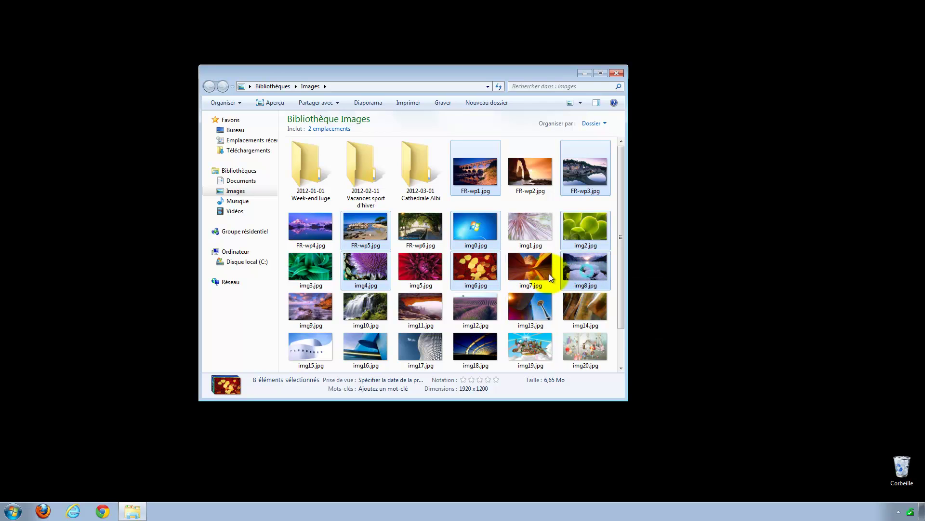
{"action": "left_click_drag", "start_coordinate": [366, 307], "coordinate": [256, 311]}
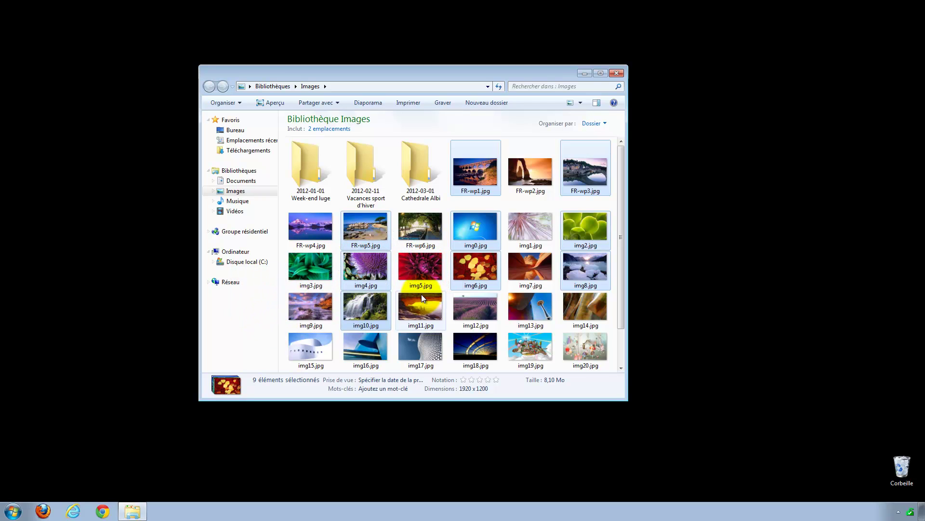
{"action": "left_click", "coordinate": [233, 319]}
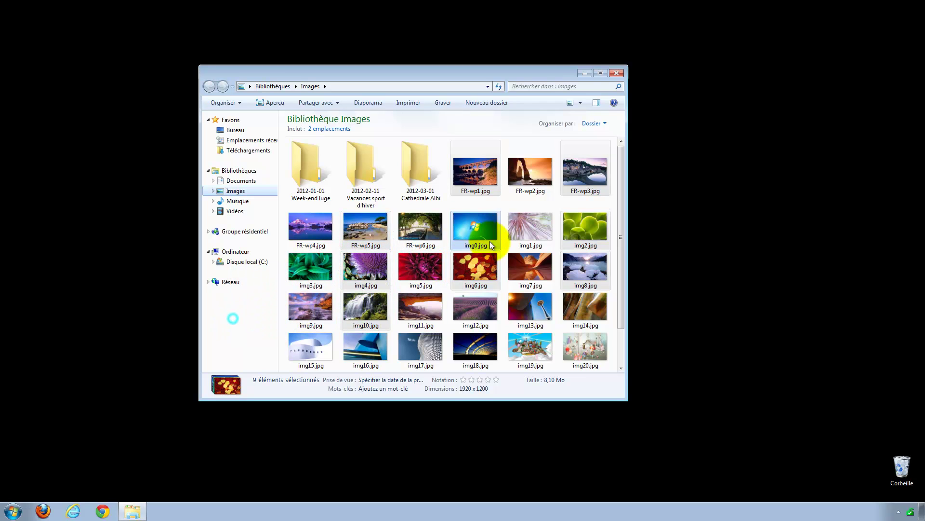
Select only the individual pictures FR-wp1.jpg, FR-wp3.jpg, FR-wp4.jpg, FR-wp6.jpg and img1.jpg, and clear the selection.
{"action": "left_click", "coordinate": [476, 179]}
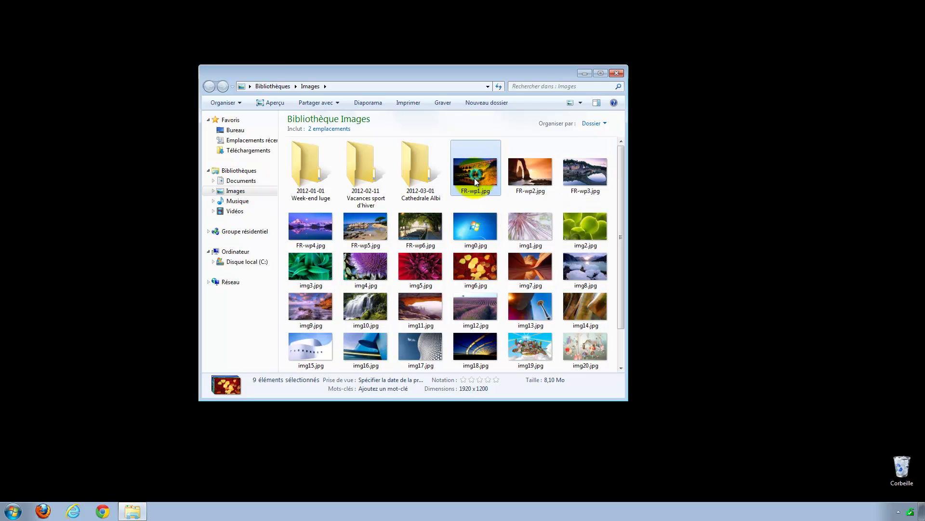
{"action": "left_click", "coordinate": [594, 172], "text": "ctrl"}
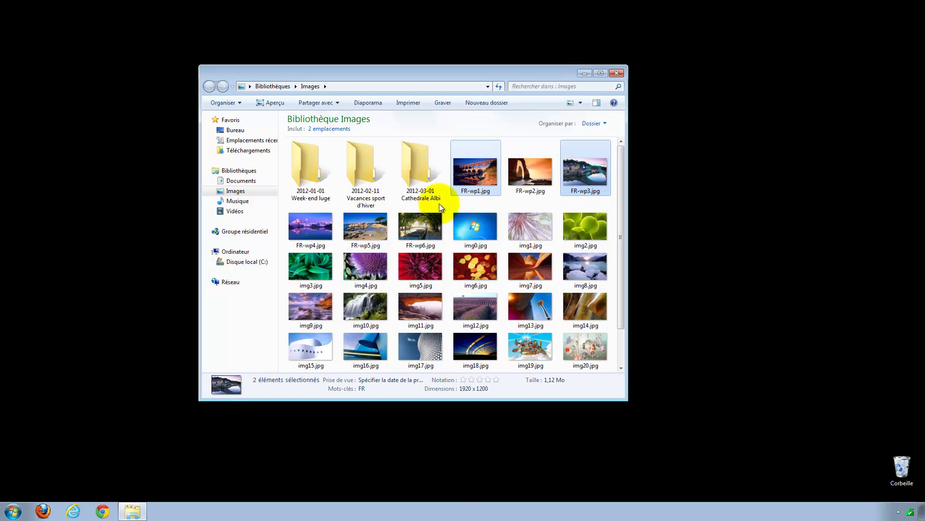
{"action": "left_click", "coordinate": [306, 223], "text": "ctrl"}
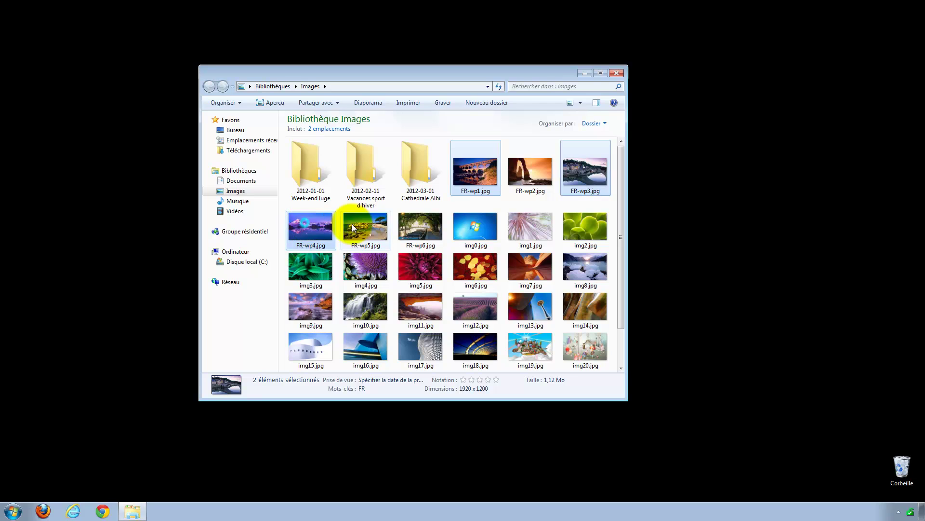
{"action": "left_click", "coordinate": [424, 223], "text": "ctrl"}
{"action": "left_click", "coordinate": [530, 224], "text": "ctrl"}
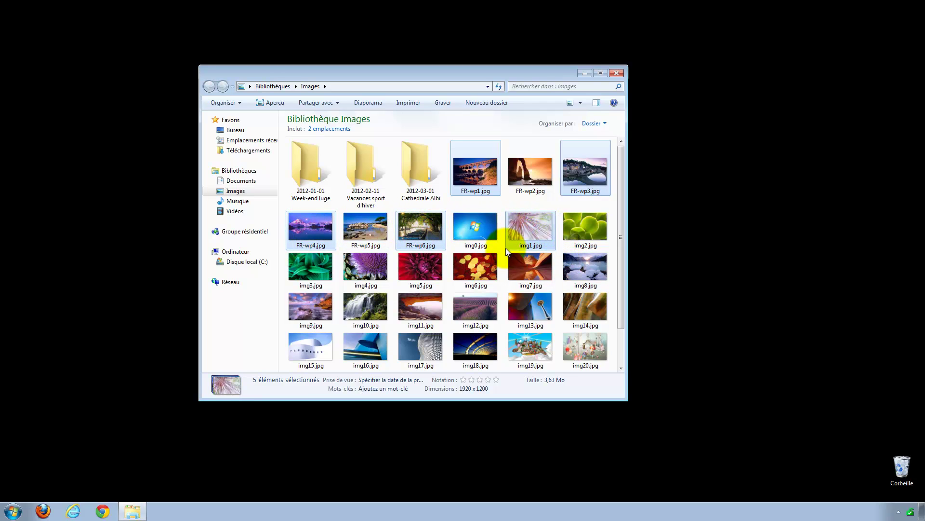
{"action": "left_click", "coordinate": [478, 205]}
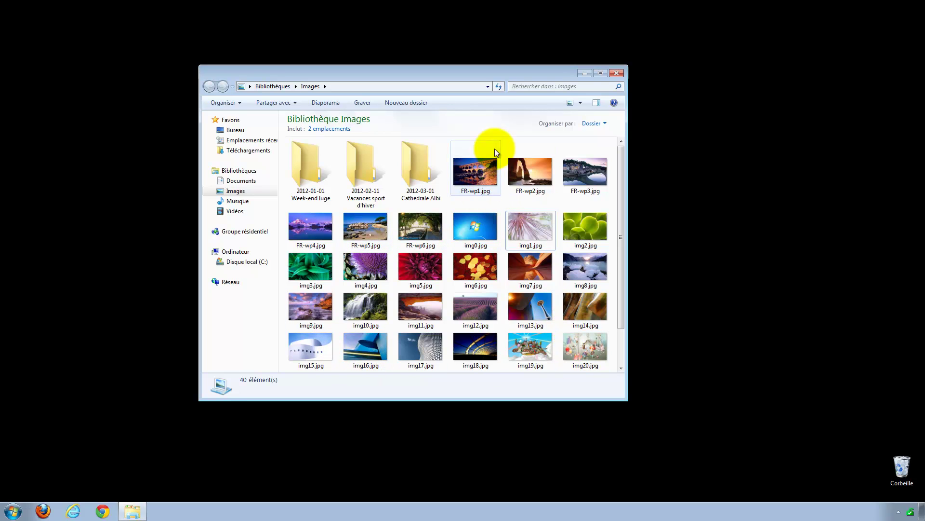
Select the continuous range of pictures from FR-wp1.jpg to img20.jpg twice, starting each time from FR-wp1.jpg.
{"action": "left_click", "coordinate": [488, 180]}
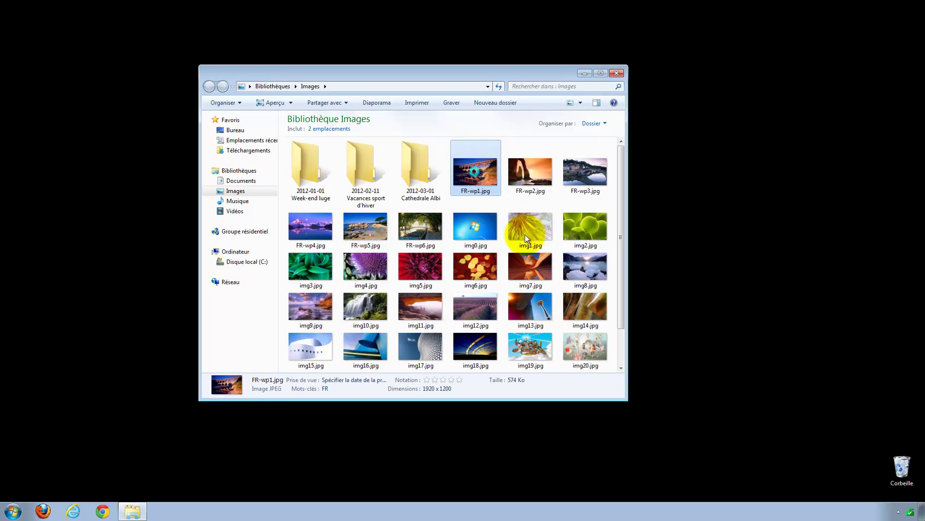
{"action": "left_click", "coordinate": [581, 342], "text": "shift"}
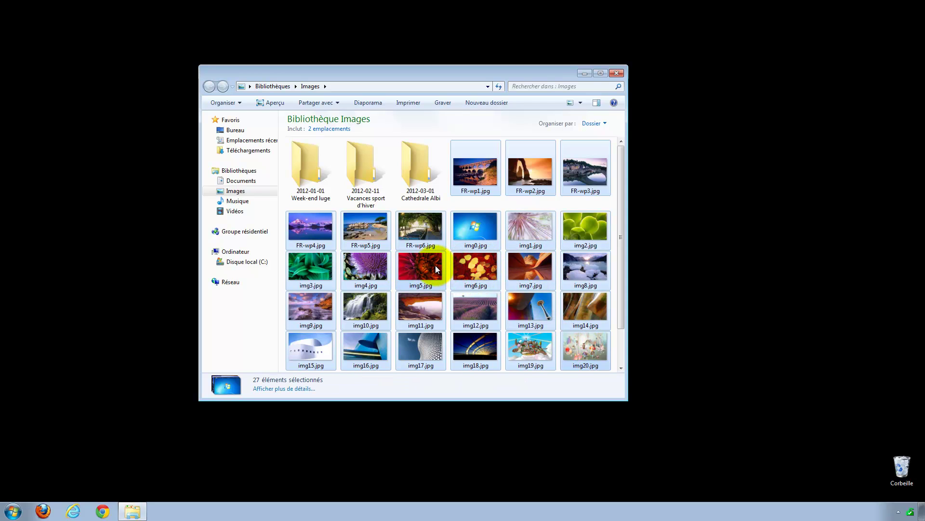
{"action": "mouse_move", "coordinate": [435, 265]}
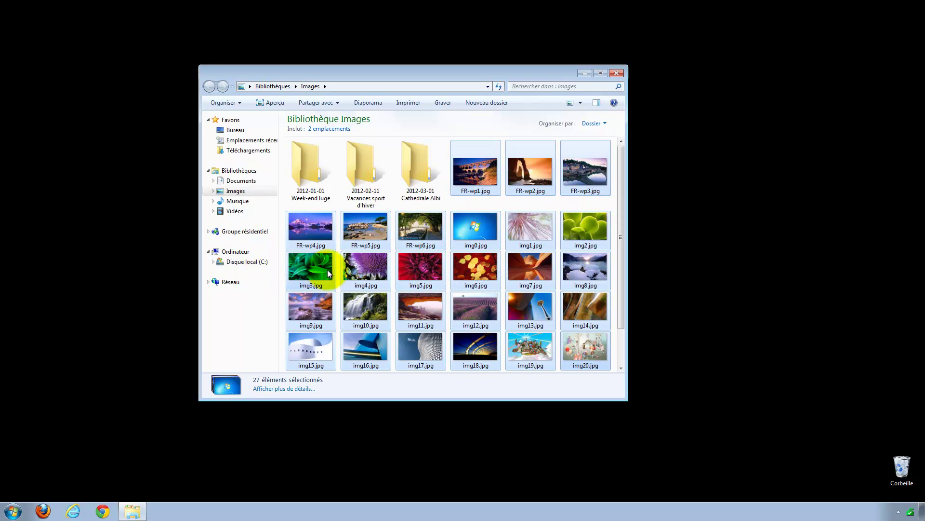
{"action": "mouse_move", "coordinate": [365, 266]}
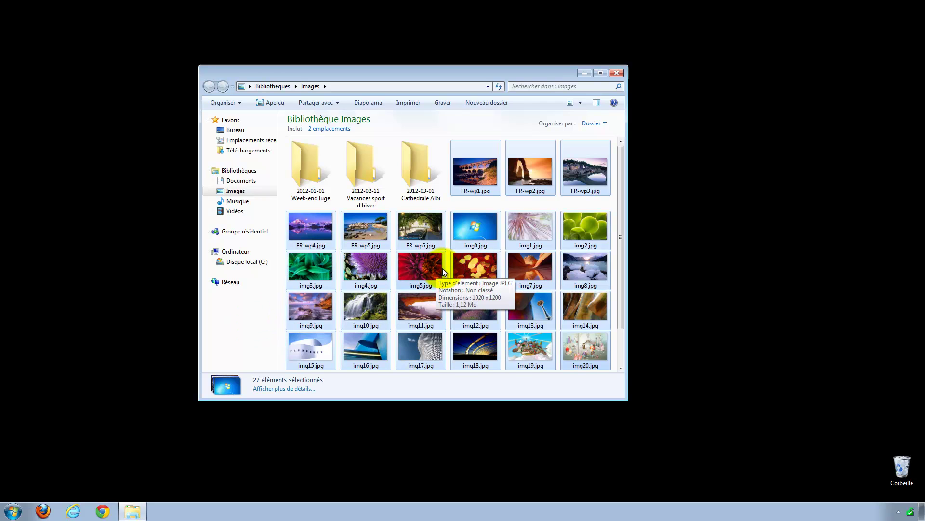
{"action": "left_click", "coordinate": [462, 173]}
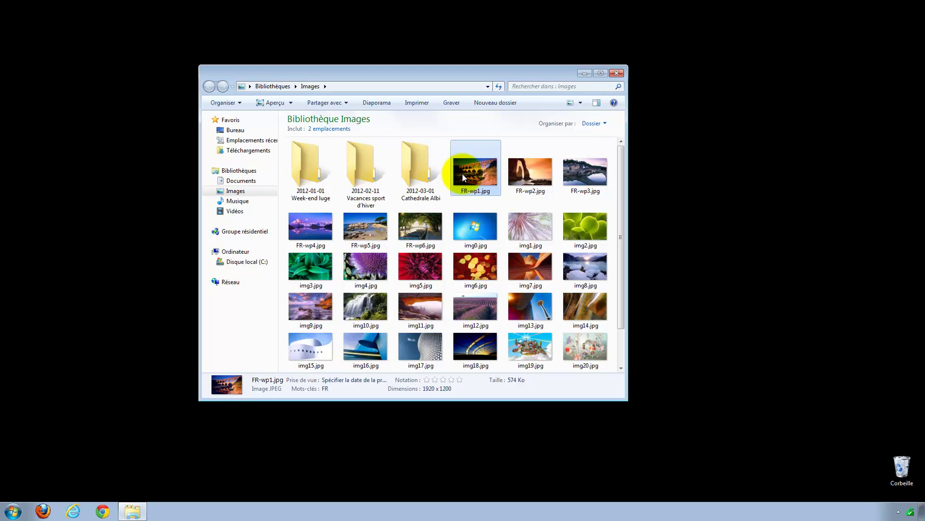
{"action": "mouse_move", "coordinate": [470, 172]}
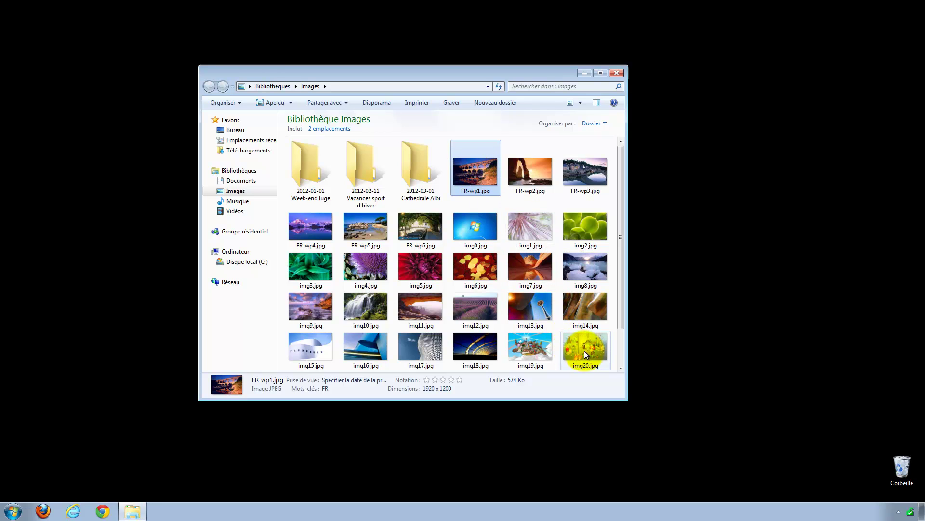
{"action": "mouse_move", "coordinate": [586, 346]}
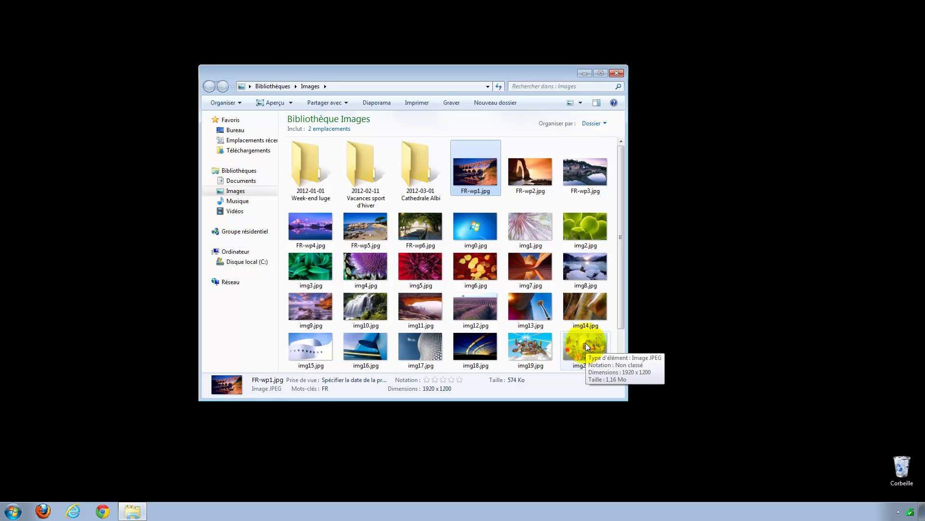
{"action": "key", "text": "ctrl+a"}
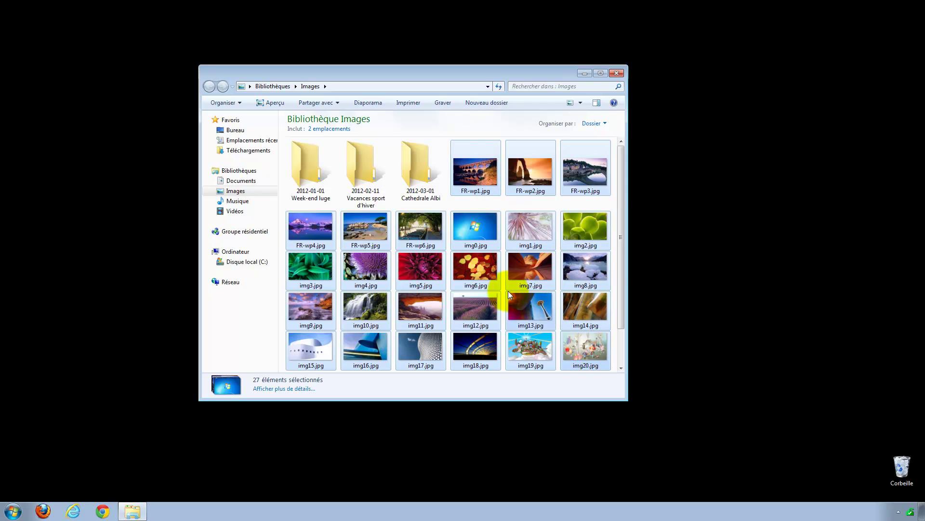
Take img5.jpg out of the selected range of pictures, and clear the whole selection.
{"action": "mouse_move", "coordinate": [474, 290]}
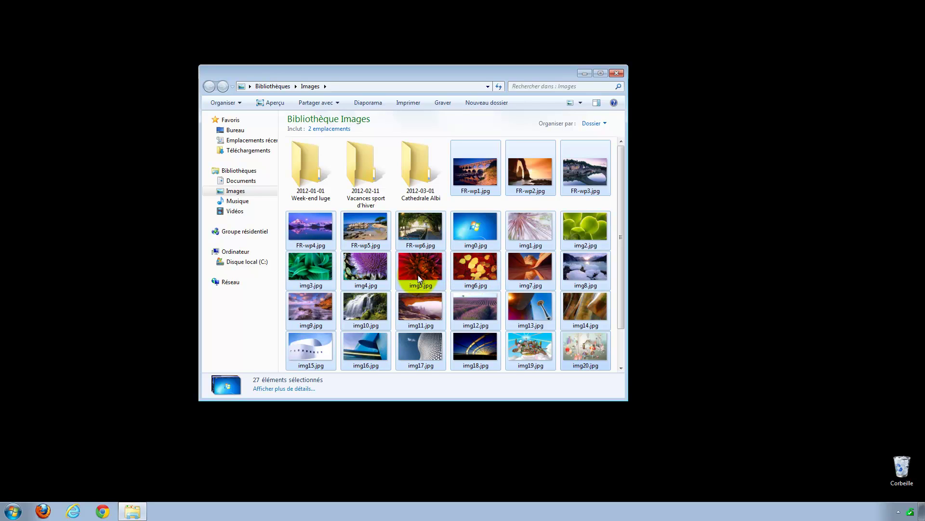
{"action": "mouse_move", "coordinate": [420, 265]}
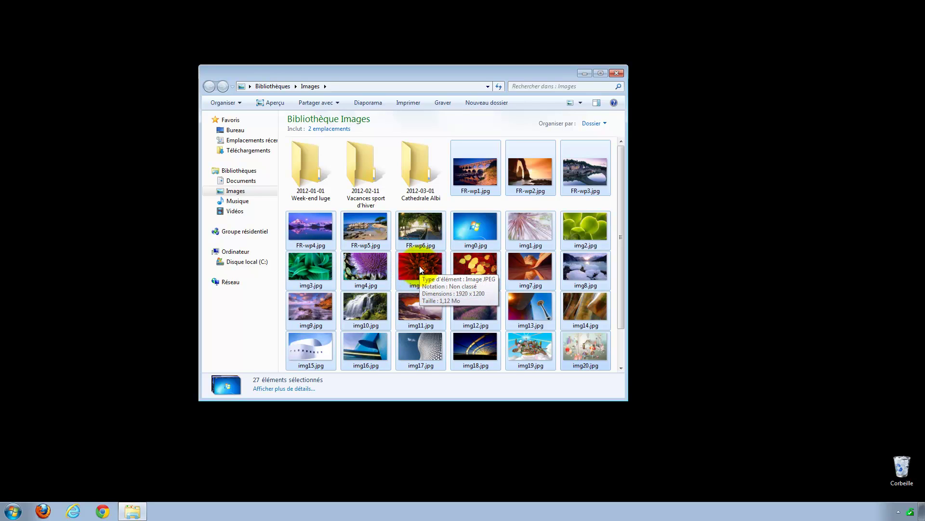
{"action": "left_click", "coordinate": [412, 265], "text": "ctrl"}
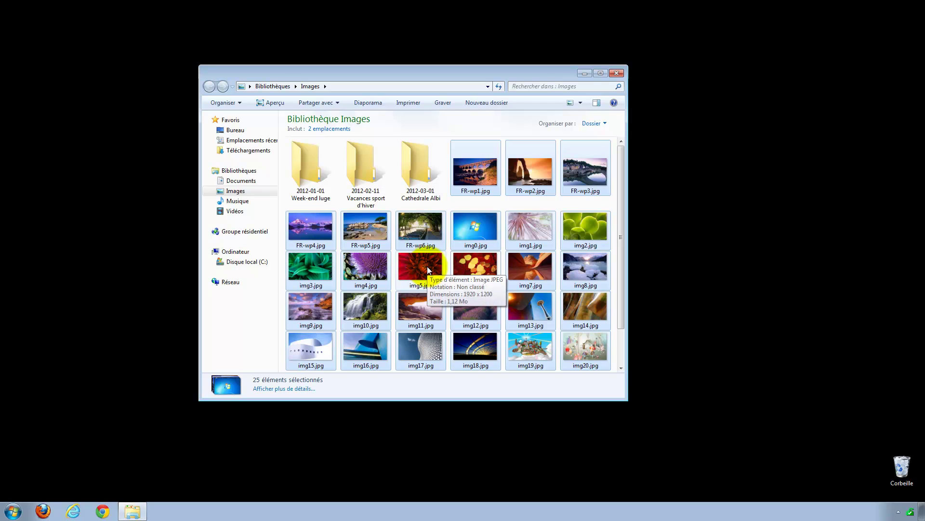
{"action": "left_click", "coordinate": [471, 200]}
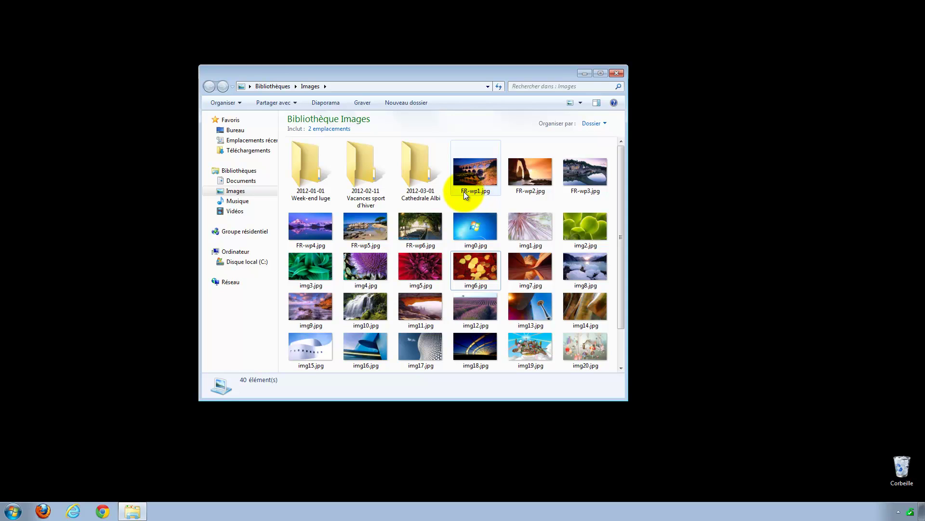
Move the range of pictures from FR-wp1.jpg to img0.jpg into the 2012-01-01 Week-end luge folder, and check the folder's contents.
{"action": "left_click", "coordinate": [481, 172]}
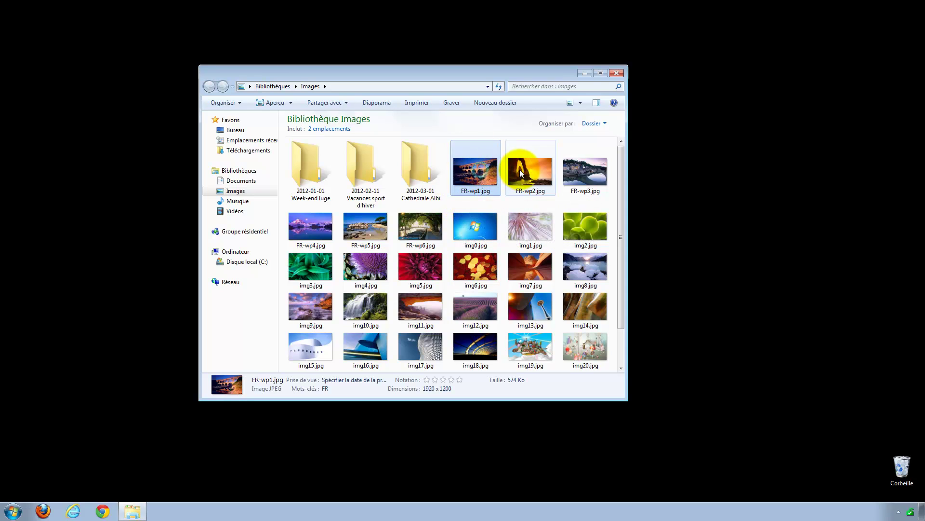
{"action": "left_click", "coordinate": [492, 238], "text": "shift"}
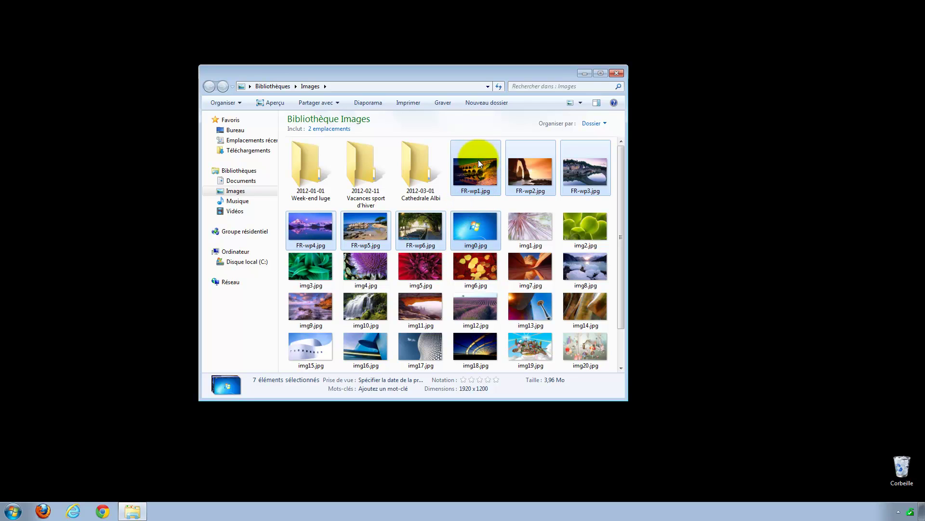
{"action": "mouse_move", "coordinate": [478, 160]}
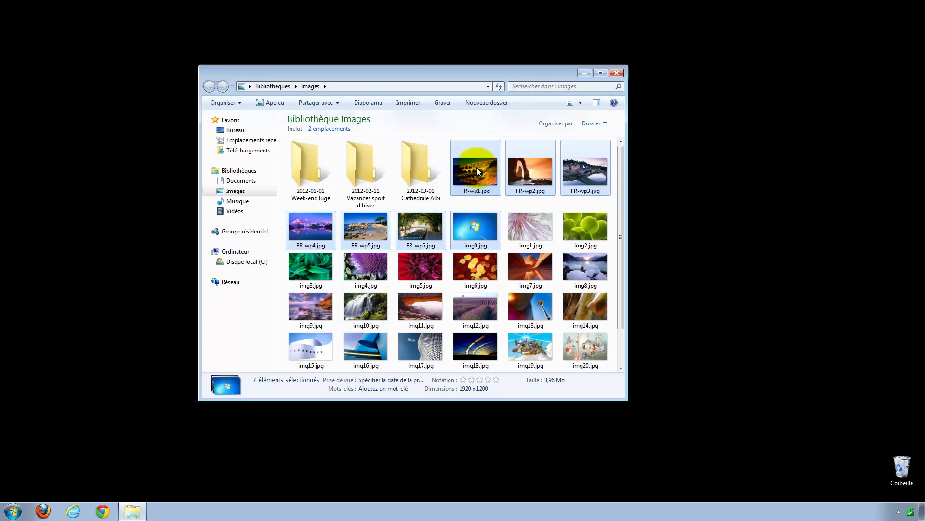
{"action": "left_click_drag", "start_coordinate": [477, 171], "coordinate": [306, 169]}
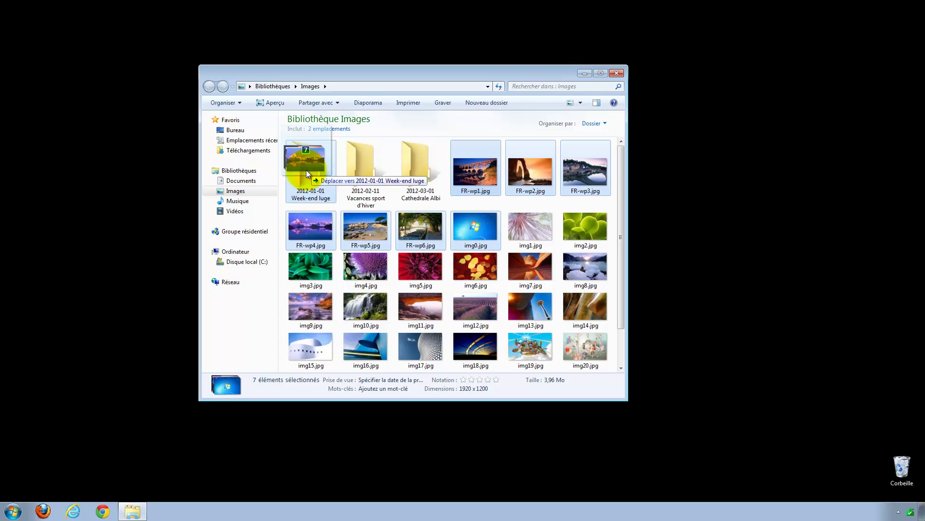
{"action": "mouse_move", "coordinate": [306, 170]}
{"action": "left_mouse_down"}
{"action": "mouse_move", "coordinate": [317, 176]}
{"action": "mouse_move", "coordinate": [302, 180]}
{"action": "mouse_move", "coordinate": [309, 169]}
{"action": "mouse_move", "coordinate": [319, 185]}
{"action": "mouse_move", "coordinate": [306, 169]}
{"action": "mouse_move", "coordinate": [311, 176]}
{"action": "left_mouse_up"}
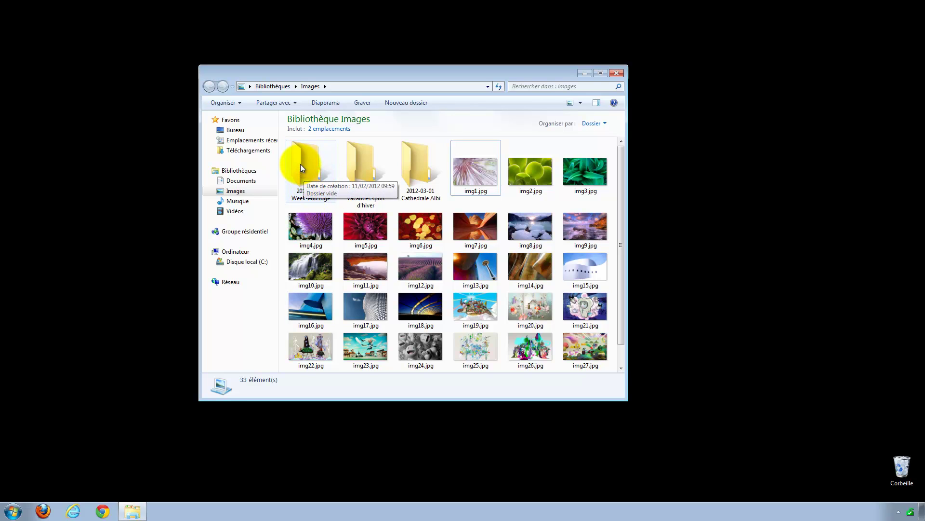
{"action": "double_click", "coordinate": [307, 163]}
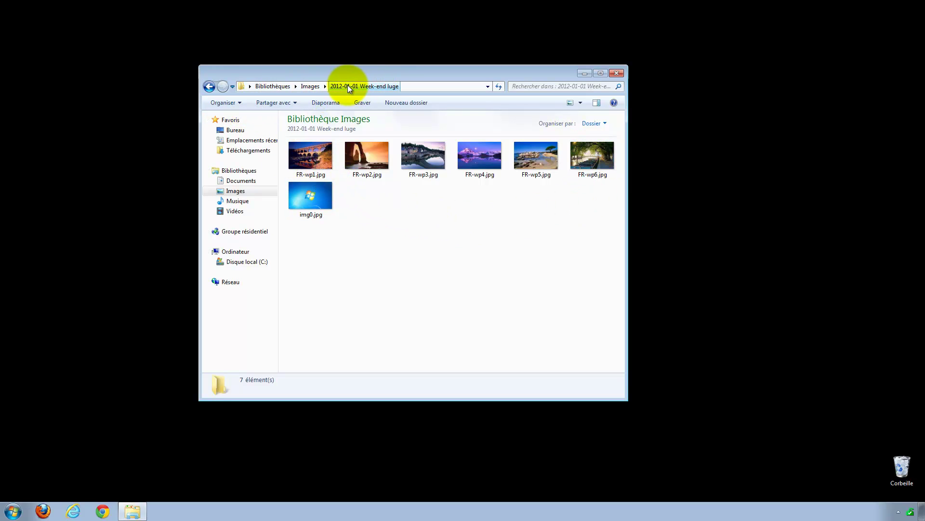
{"action": "left_click", "coordinate": [311, 86]}
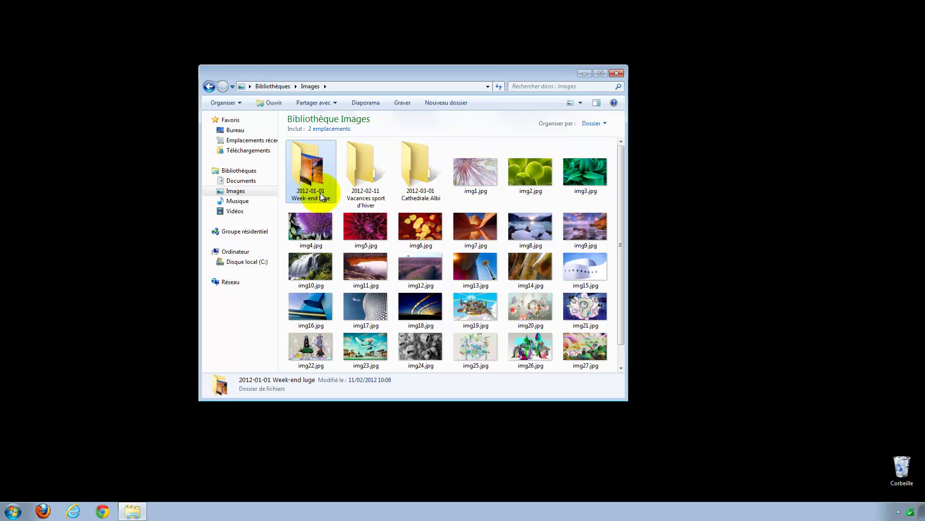
Move the range of pictures from img1.jpg to img18.jpg into the 2012-02-11 Vacances sport d'hiver folder.
{"action": "left_click", "coordinate": [475, 179]}
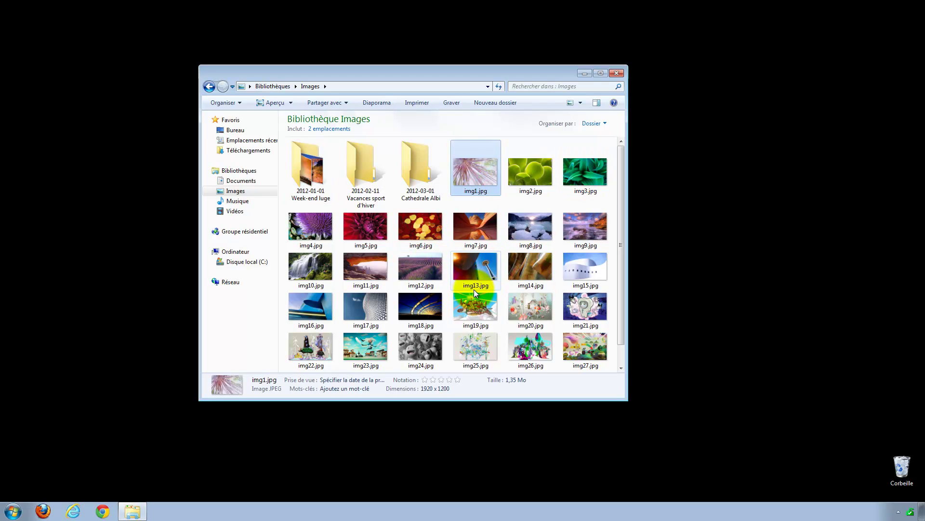
{"action": "left_click", "coordinate": [425, 301], "text": "shift"}
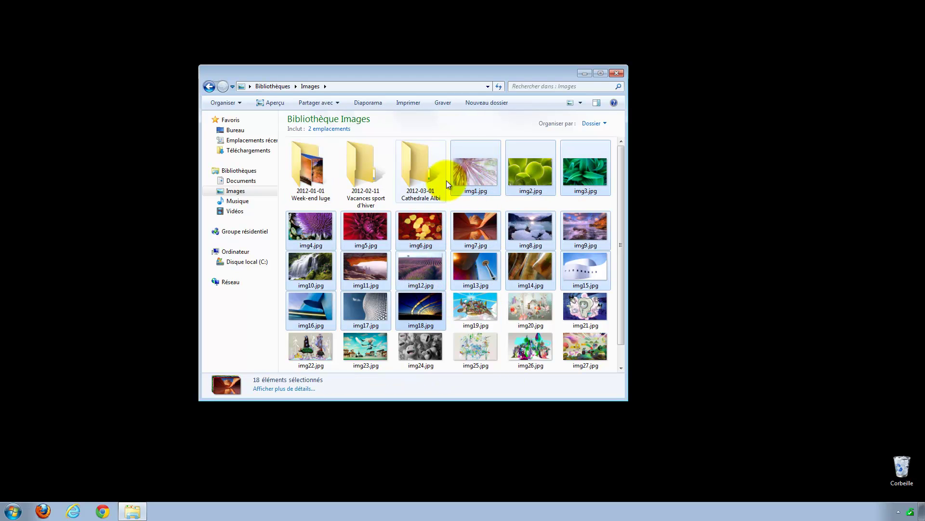
{"action": "left_click_drag", "start_coordinate": [479, 175], "coordinate": [361, 173]}
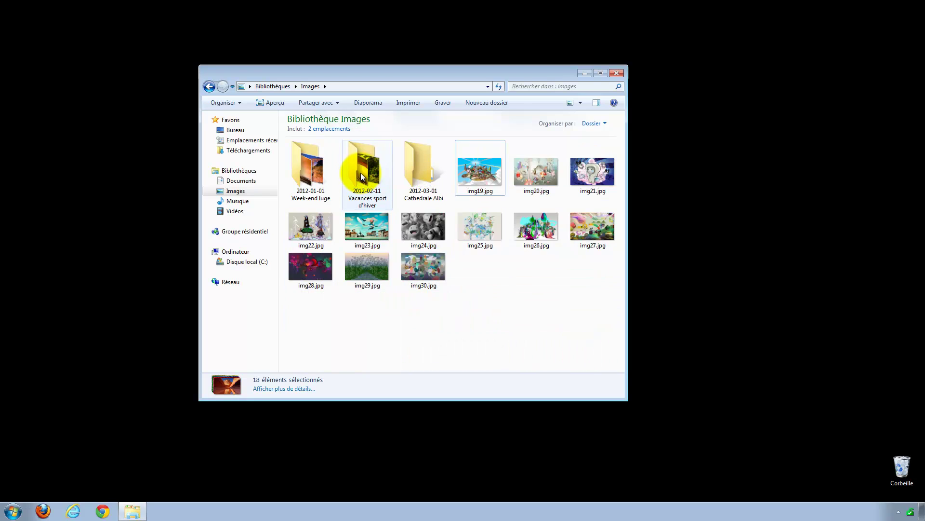
Move the range of pictures from img19.jpg to img30.jpg into the 2012-03-01 Cathedrale Albi folder.
{"action": "left_click", "coordinate": [473, 178]}
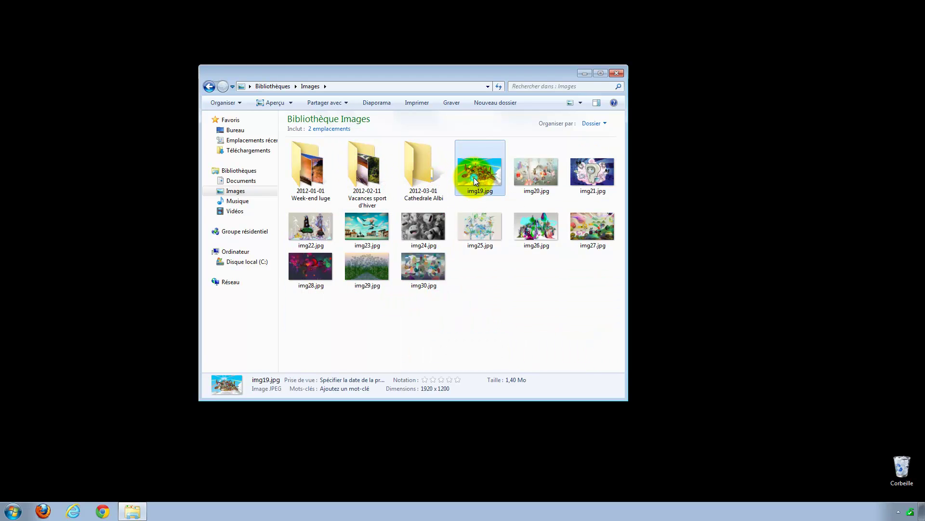
{"action": "left_click", "coordinate": [432, 267], "text": "shift"}
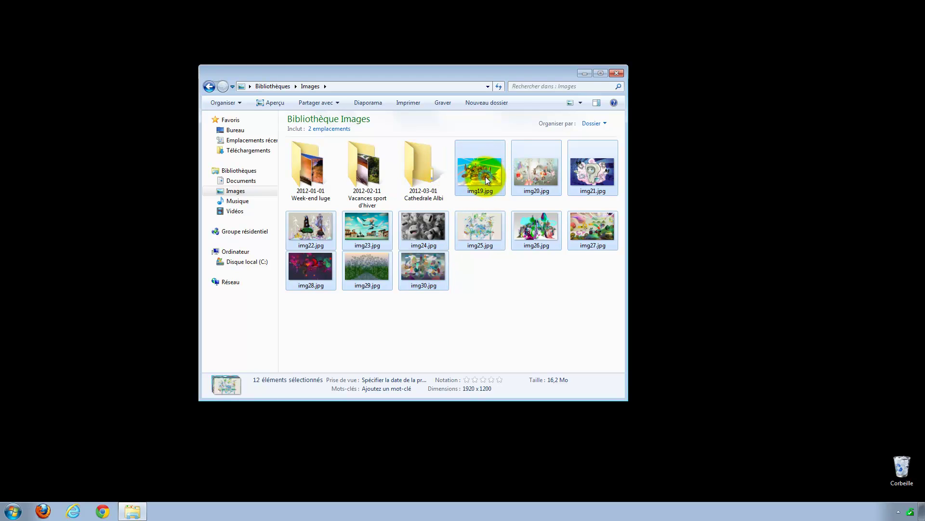
{"action": "left_click_drag", "start_coordinate": [485, 176], "coordinate": [418, 169]}
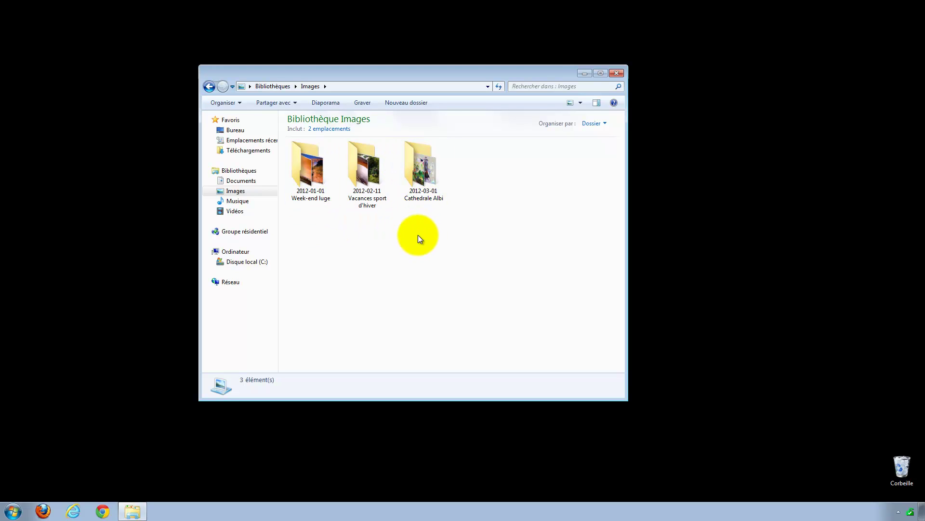
Create a new folder named 2012 in the Images library.
{"action": "left_click", "coordinate": [398, 103]}
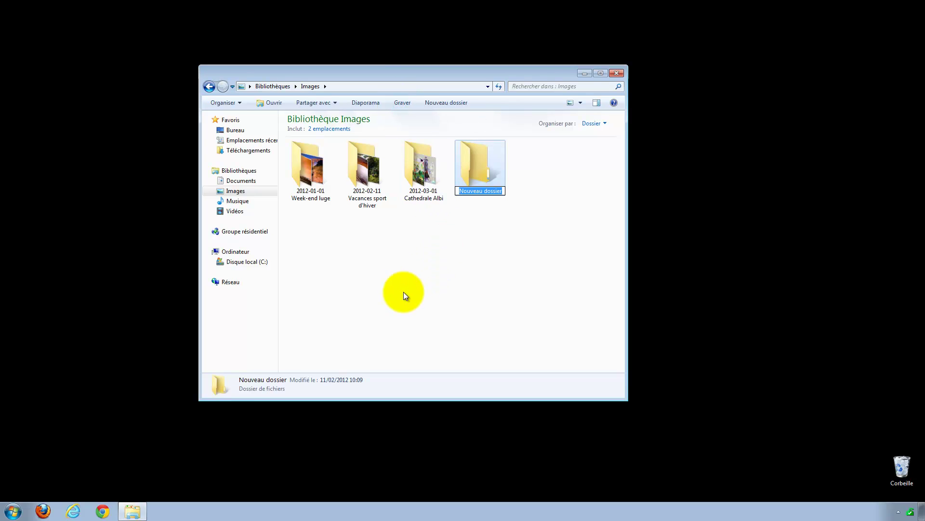
{"action": "type", "text": "2012"}
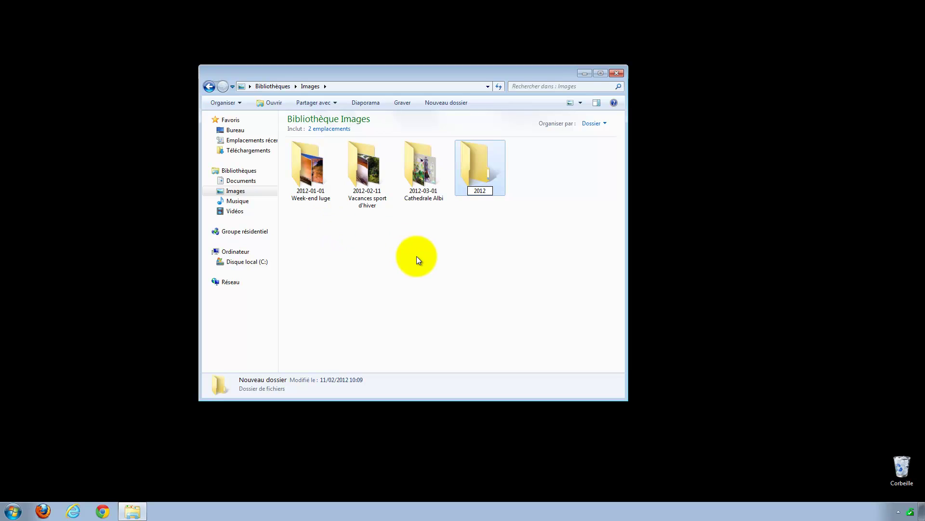
{"action": "key", "text": "Return"}
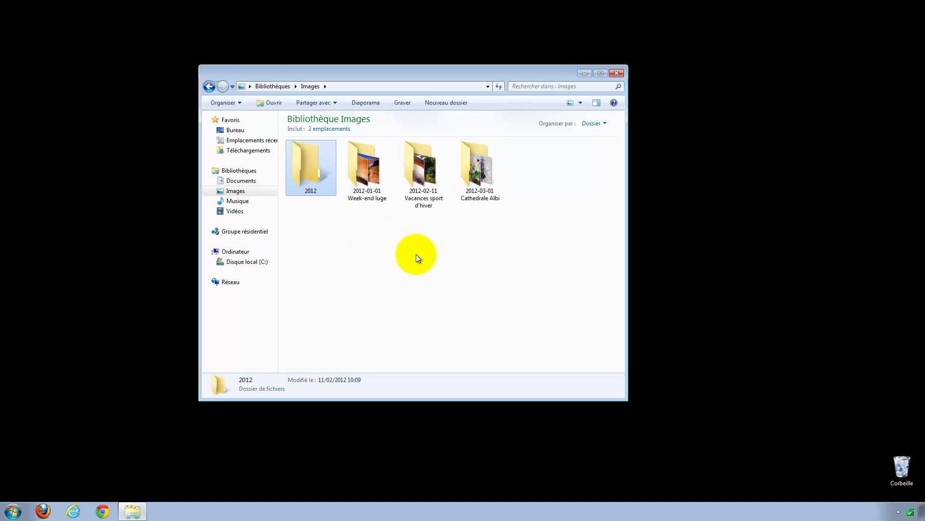
Select the three dated folders together, try moving them onto the 2012 folder, and clear the selection.
{"action": "left_click_drag", "start_coordinate": [357, 227], "coordinate": [487, 166]}
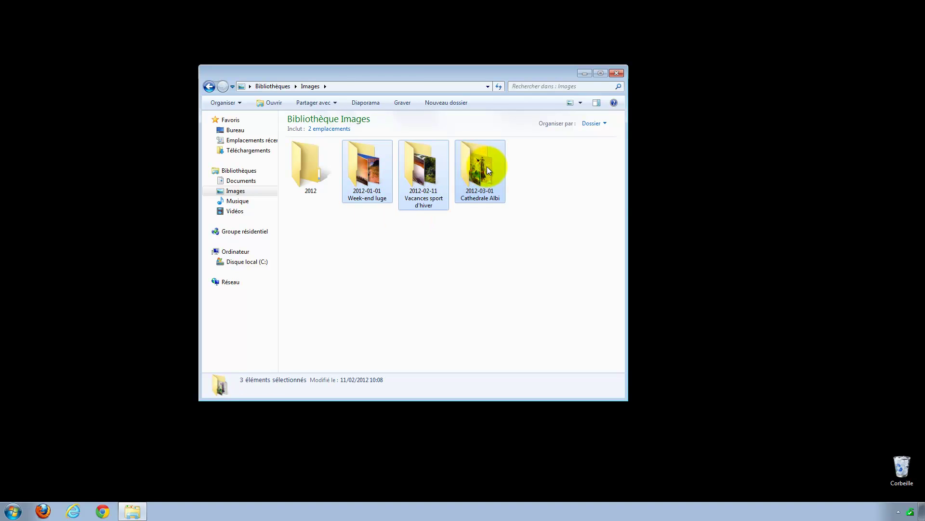
{"action": "left_click_drag", "start_coordinate": [367, 168], "coordinate": [299, 166]}
{"action": "left_click", "coordinate": [403, 248]}
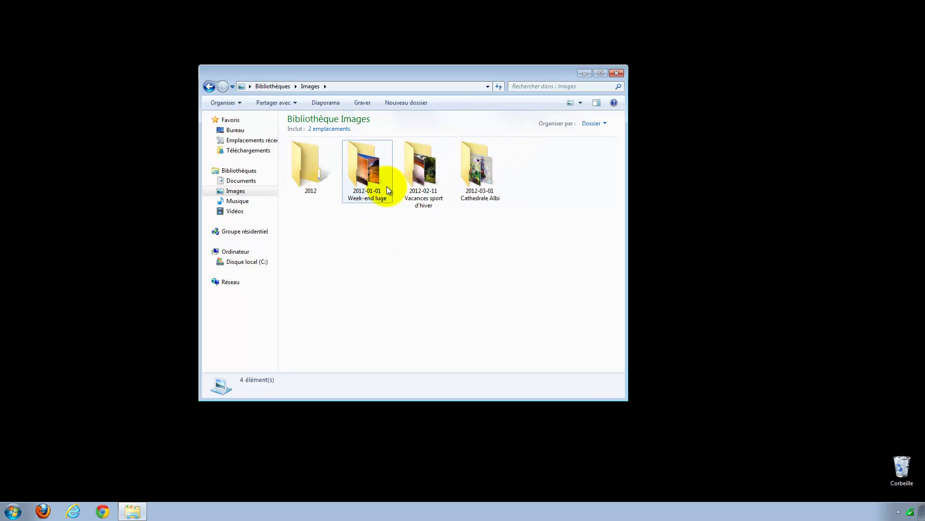
Move the range of folders from 2012-01-01 Week-end luge to 2012-03-01 Cathedrale Albi into the 2012 folder, and open the 2012 folder.
{"action": "left_click", "coordinate": [360, 167]}
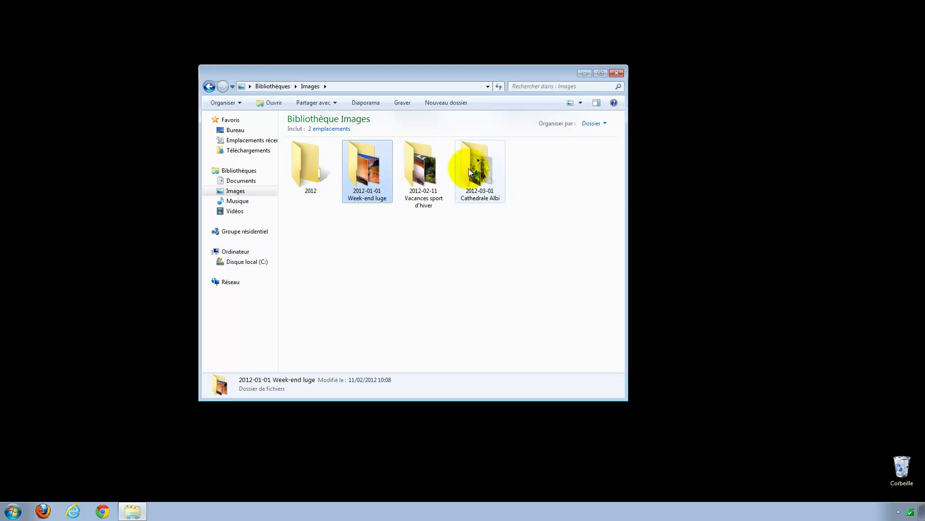
{"action": "mouse_move", "coordinate": [469, 169]}
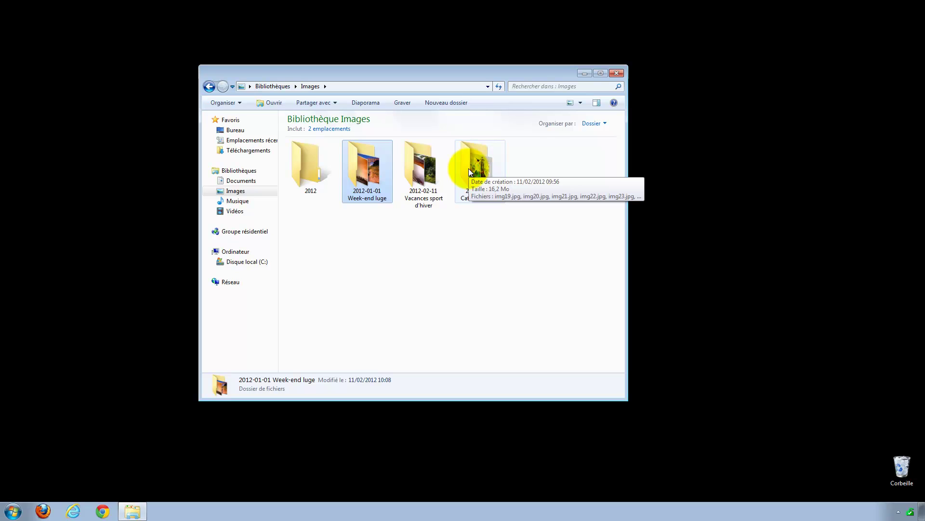
{"action": "left_click", "coordinate": [469, 169], "text": "shift"}
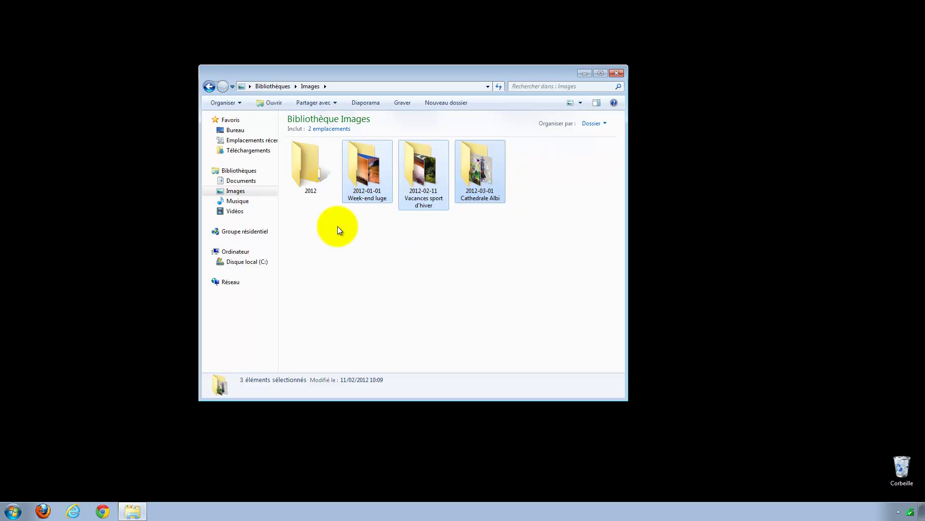
{"action": "left_click_drag", "start_coordinate": [361, 160], "coordinate": [308, 170]}
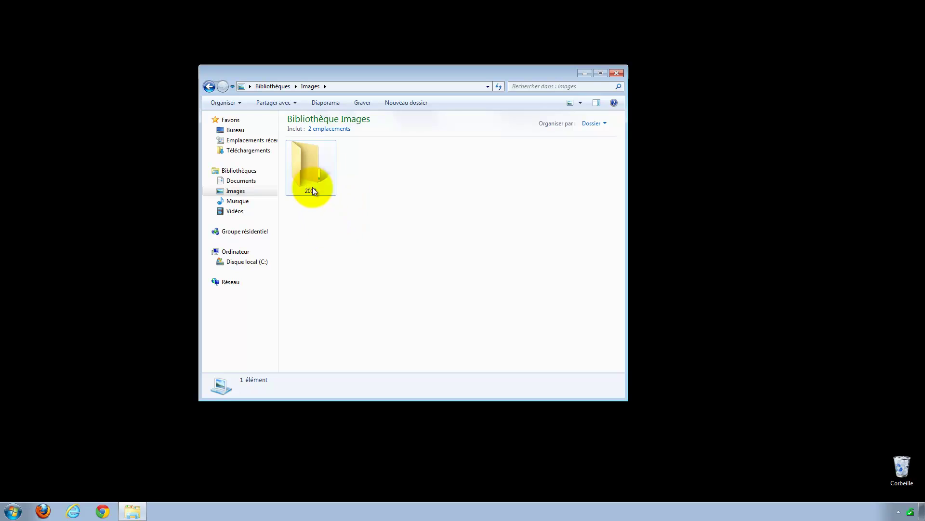
{"action": "mouse_move", "coordinate": [308, 160]}
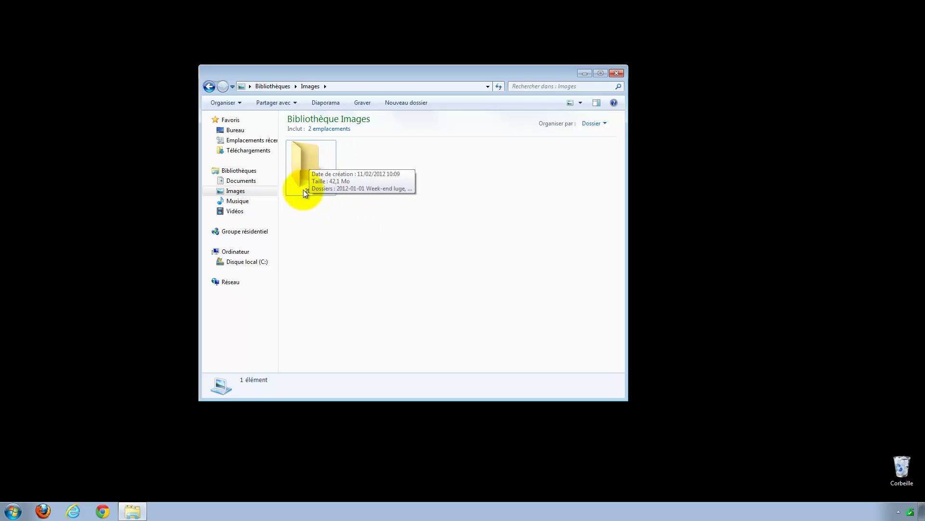
{"action": "left_click", "coordinate": [305, 164]}
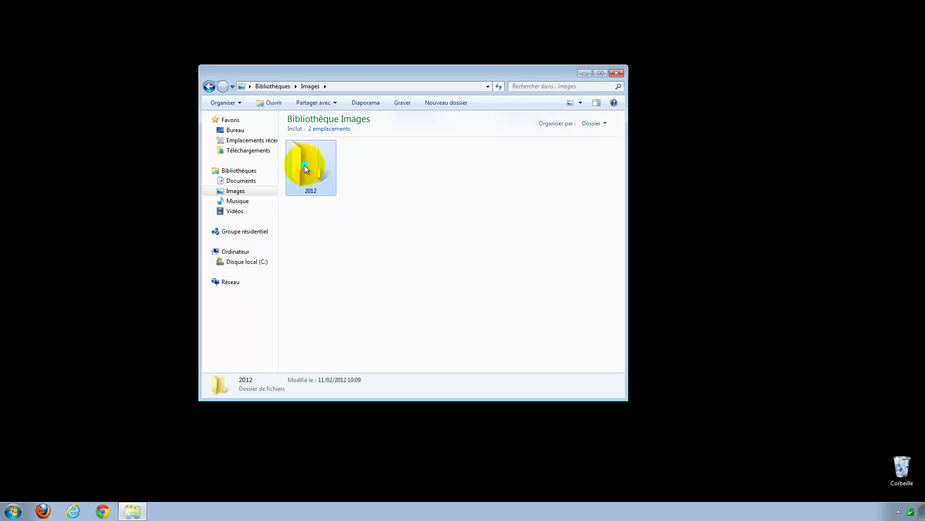
{"action": "double_click", "coordinate": [305, 165]}
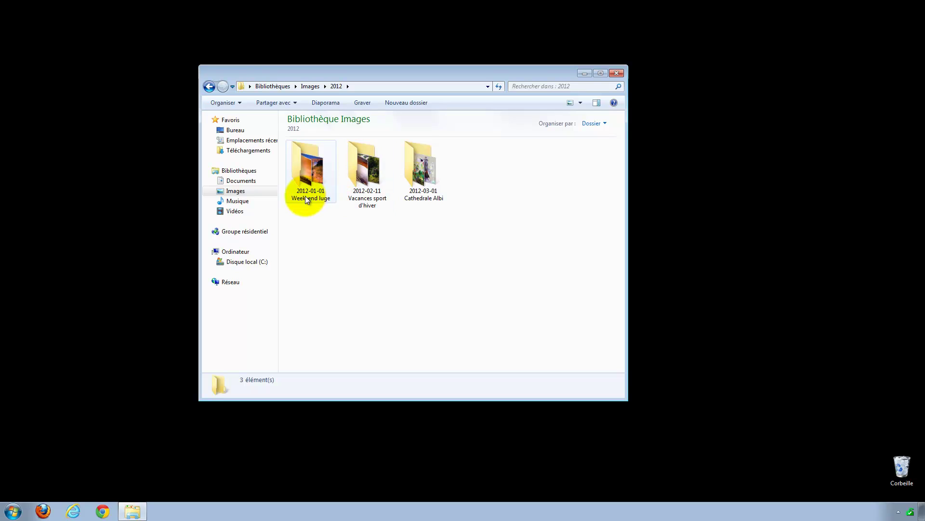
Move the three dated folders out of the 2012 folder back into the Images library, and return to that library.
{"action": "mouse_move", "coordinate": [379, 173]}
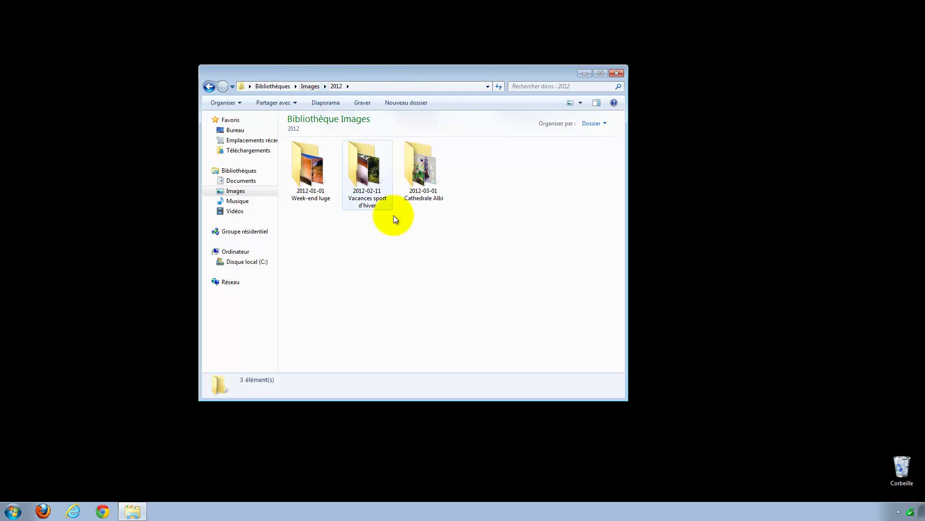
{"action": "left_click_drag", "start_coordinate": [490, 172], "coordinate": [330, 202]}
{"action": "left_click", "coordinate": [363, 254]}
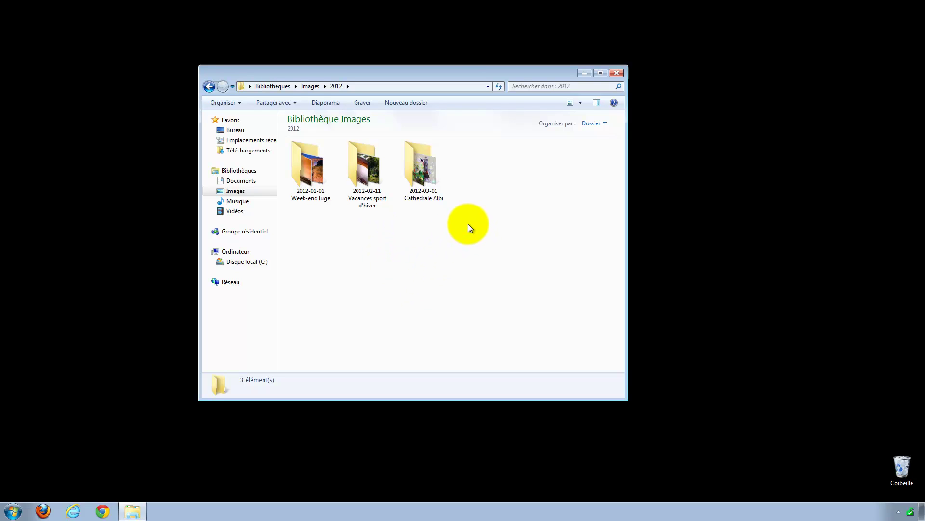
{"action": "left_click_drag", "start_coordinate": [482, 219], "coordinate": [240, 193]}
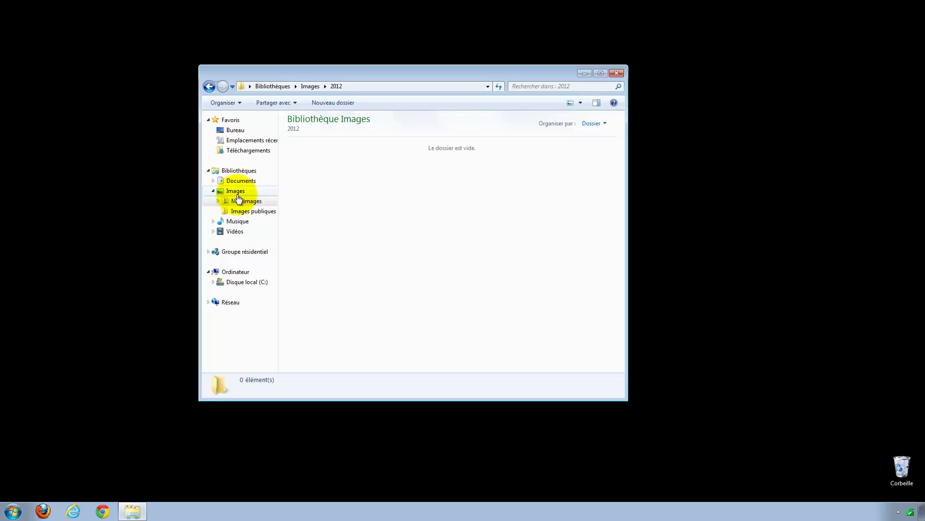
{"action": "left_click", "coordinate": [310, 86]}
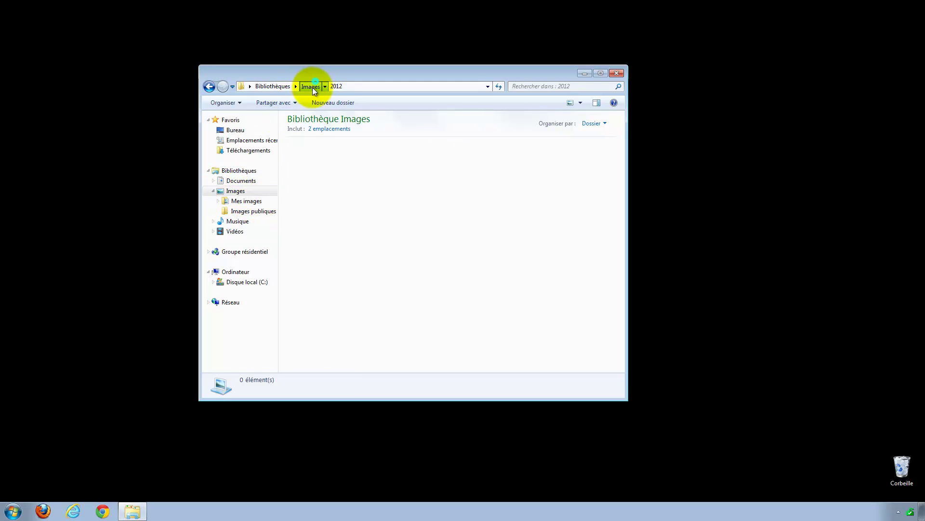
Move the three dated folders into the 2012 folder again, open it, and collapse the Images library in the folder tree.
{"action": "left_click", "coordinate": [319, 257]}
{"action": "left_click_drag", "start_coordinate": [351, 230], "coordinate": [444, 182]}
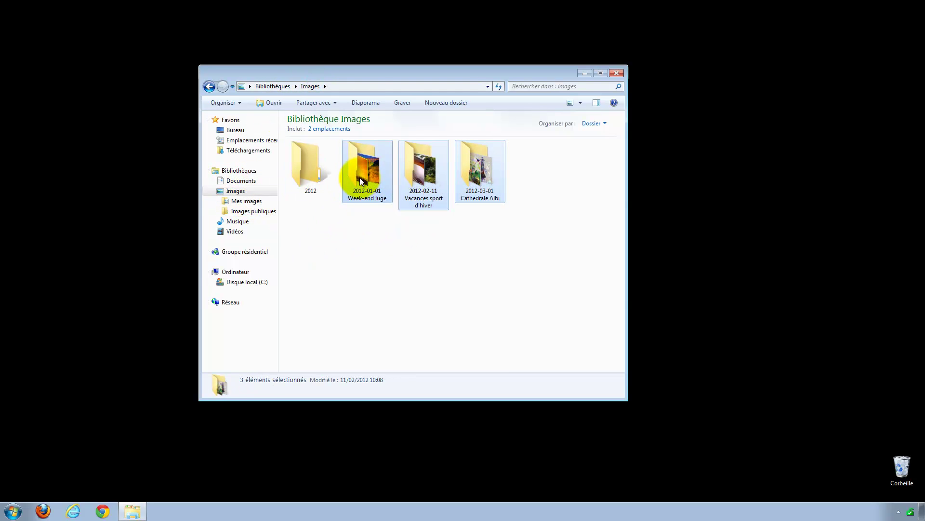
{"action": "left_click_drag", "start_coordinate": [362, 182], "coordinate": [303, 167]}
{"action": "left_click", "coordinate": [299, 167]}
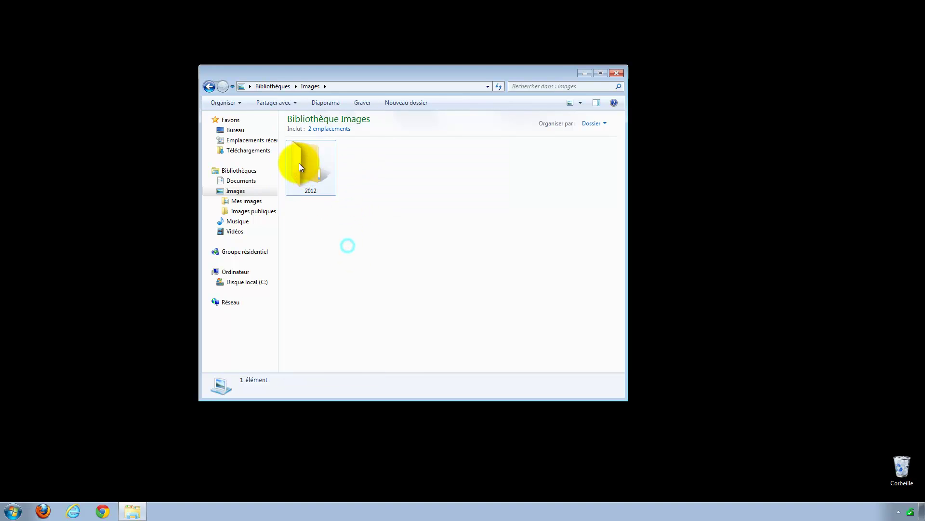
{"action": "double_click", "coordinate": [299, 167]}
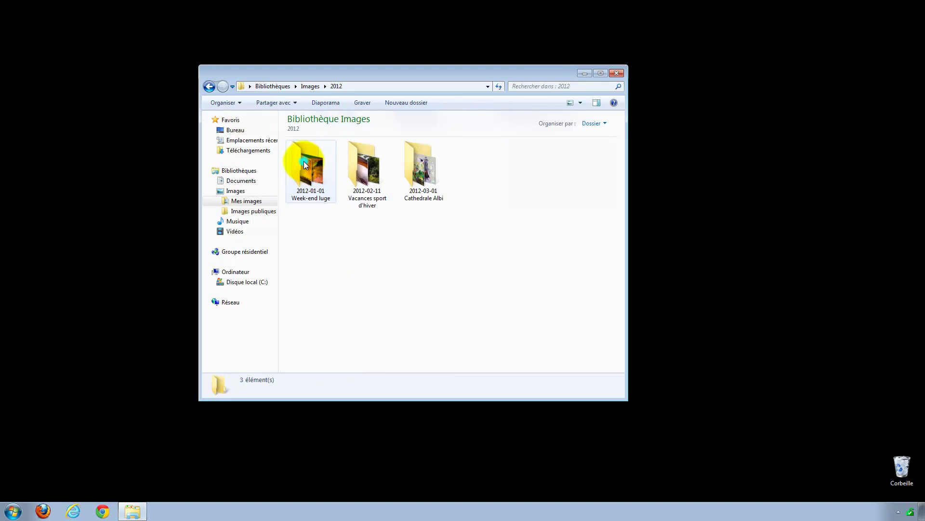
{"action": "left_click", "coordinate": [214, 190]}
{"action": "left_click", "coordinate": [426, 243]}
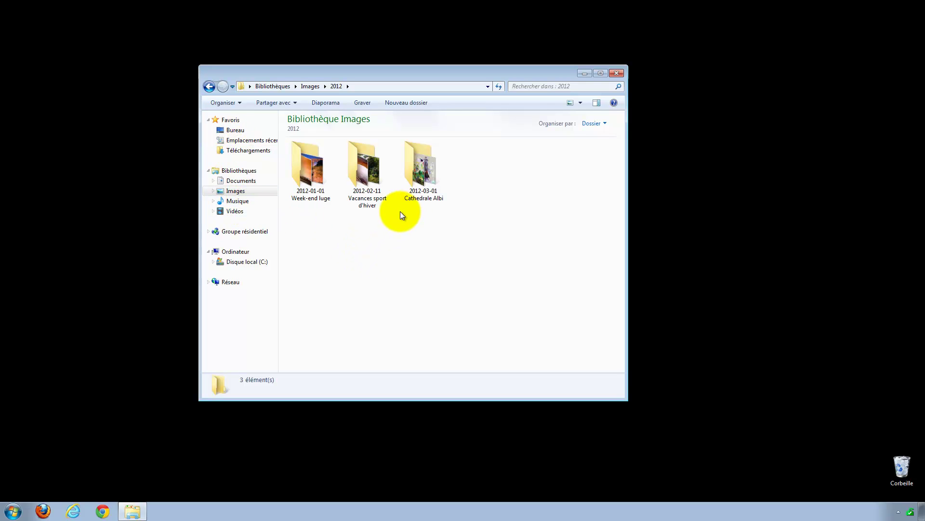
Move the 2012-02-11 Vacances sport d'hiver and 2012-03-01 Cathedrale Albi folders into 2012-01-01 Week-end luge, and open that folder.
{"action": "left_click_drag", "start_coordinate": [355, 243], "coordinate": [432, 167]}
{"action": "left_click_drag", "start_coordinate": [369, 178], "coordinate": [310, 173]}
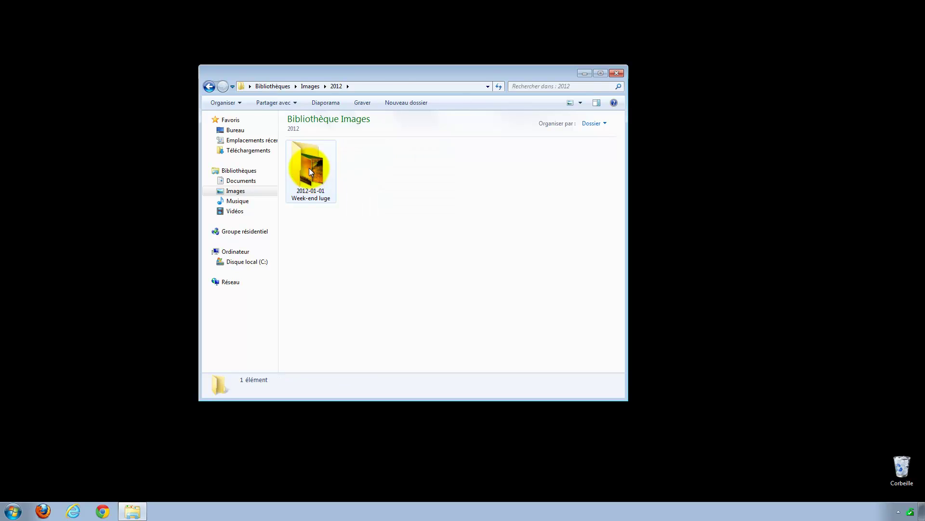
{"action": "double_click", "coordinate": [308, 168]}
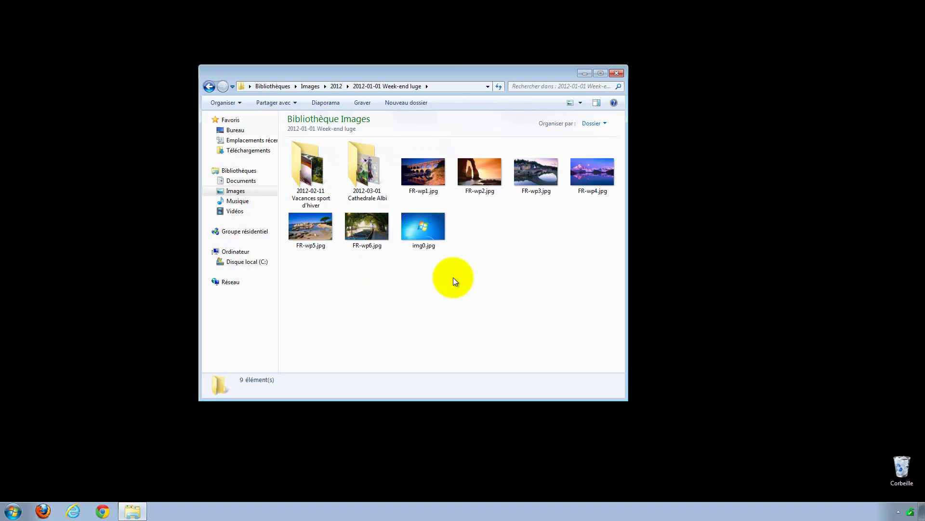
{"action": "left_click", "coordinate": [362, 167]}
{"action": "left_click", "coordinate": [326, 171]}
{"action": "left_click", "coordinate": [362, 168]}
{"action": "left_click", "coordinate": [328, 171]}
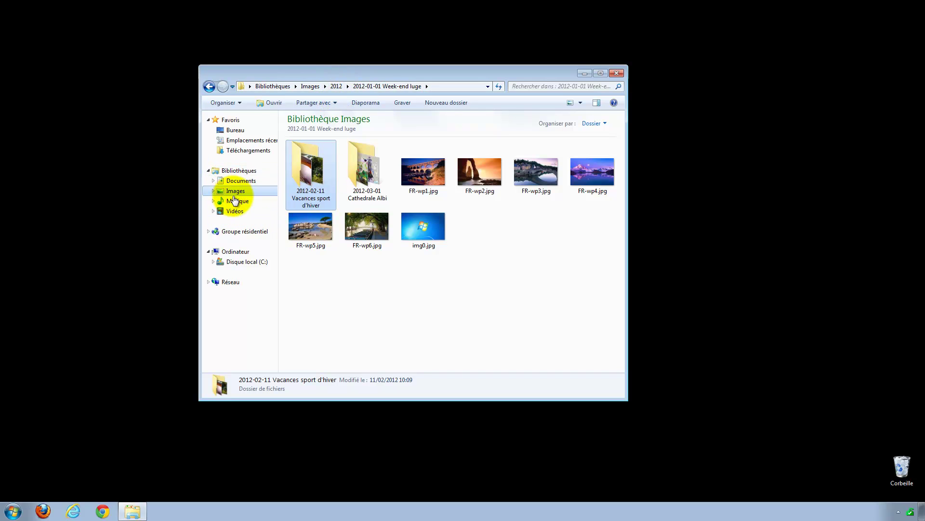
{"action": "left_click", "coordinate": [441, 320]}
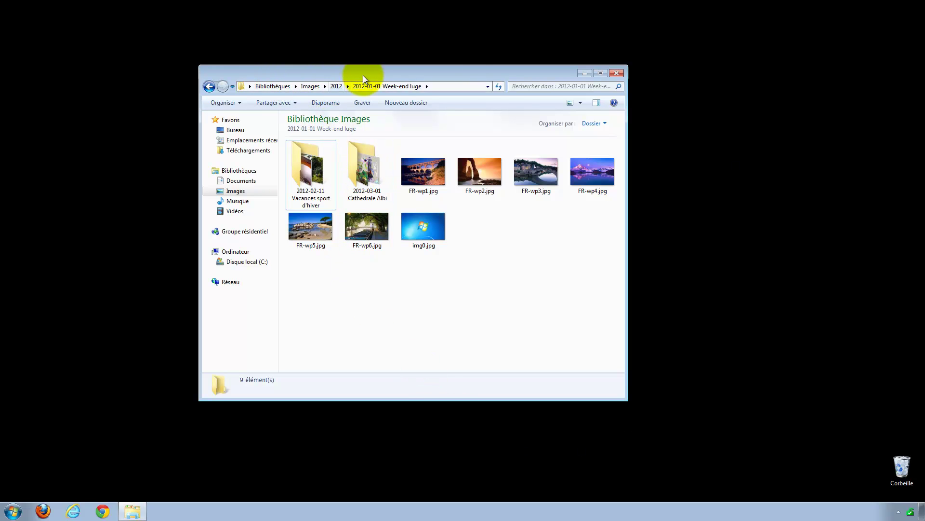
Open the Images library in a second window, and switch between the two windows, ending with the Images window in front.
{"action": "left_click", "coordinate": [13, 511]}
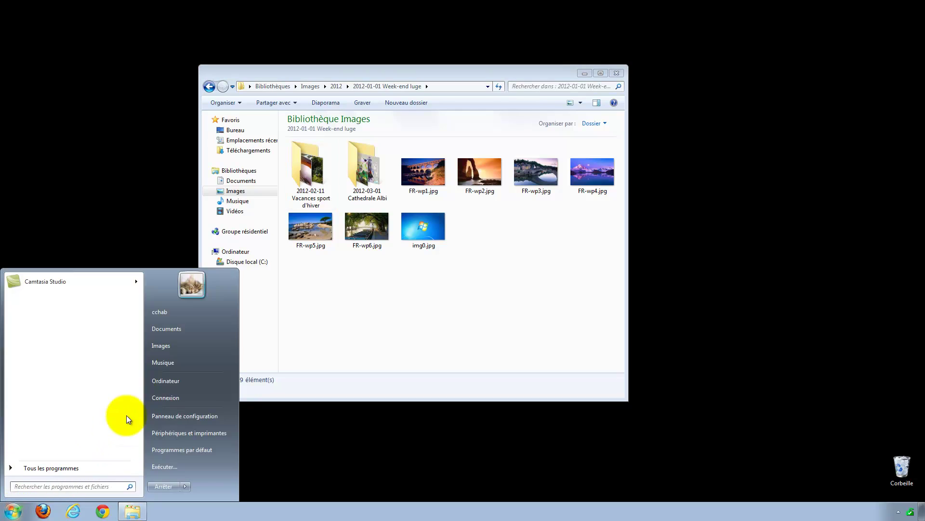
{"action": "left_click", "coordinate": [168, 345]}
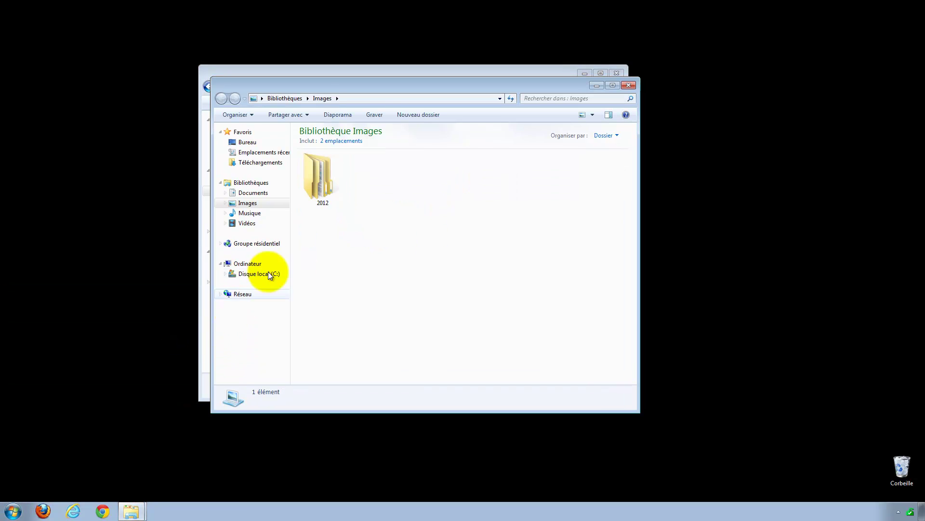
{"action": "left_click", "coordinate": [307, 74]}
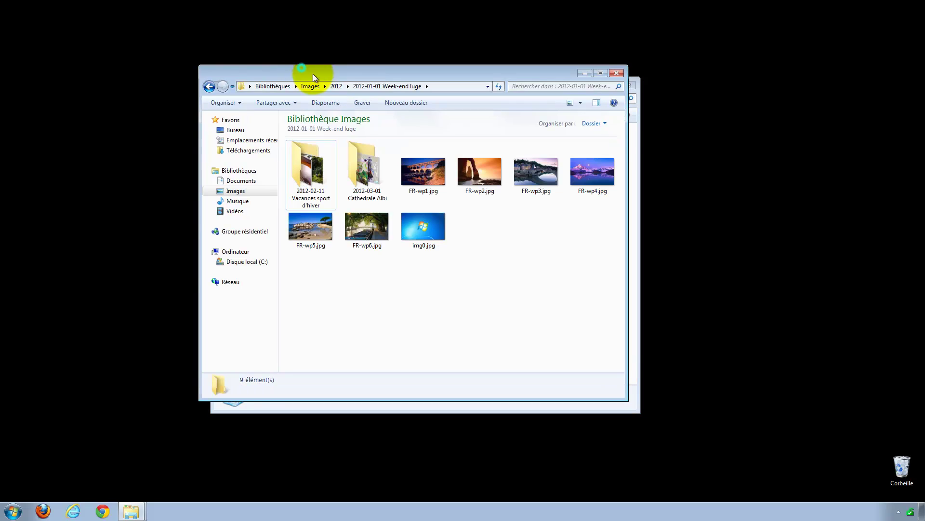
{"action": "left_click", "coordinate": [635, 319]}
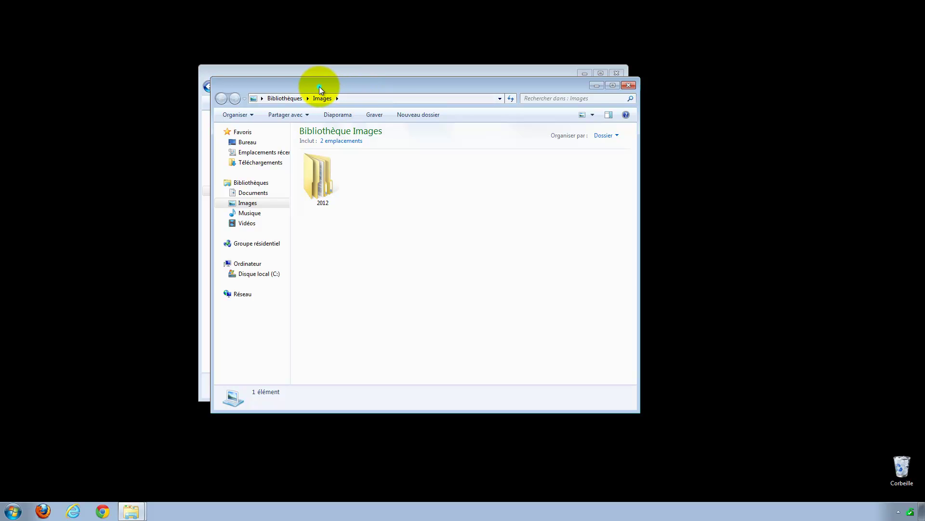
Move the two overlapping windows apart, and snap the 2012-01-01 Week-end luge window to the left half of the desktop.
{"action": "left_click_drag", "start_coordinate": [320, 88], "coordinate": [496, 79]}
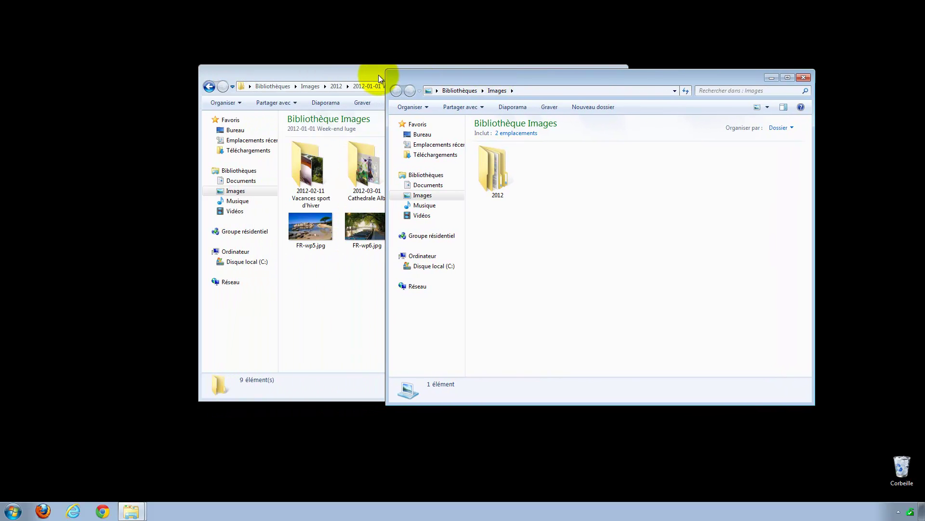
{"action": "left_click_drag", "start_coordinate": [365, 76], "coordinate": [241, 80]}
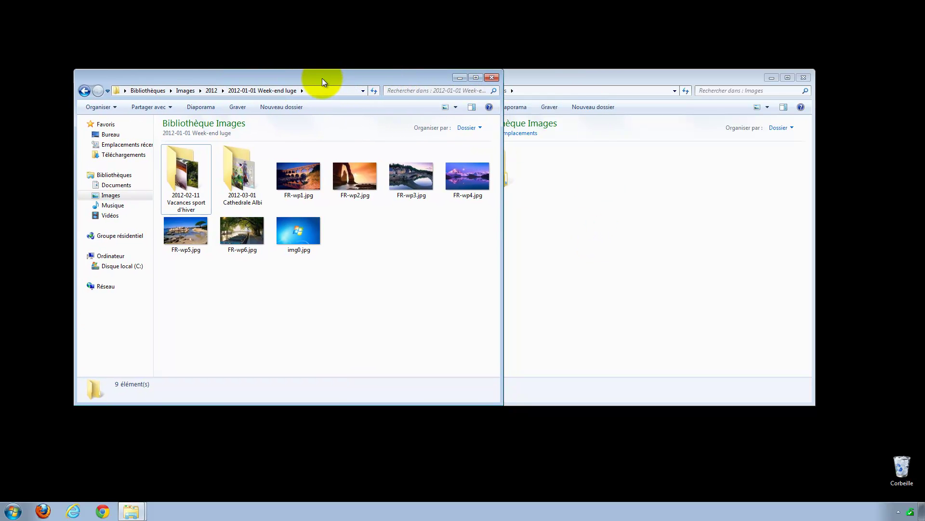
{"action": "left_click_drag", "start_coordinate": [317, 76], "coordinate": [363, 79]}
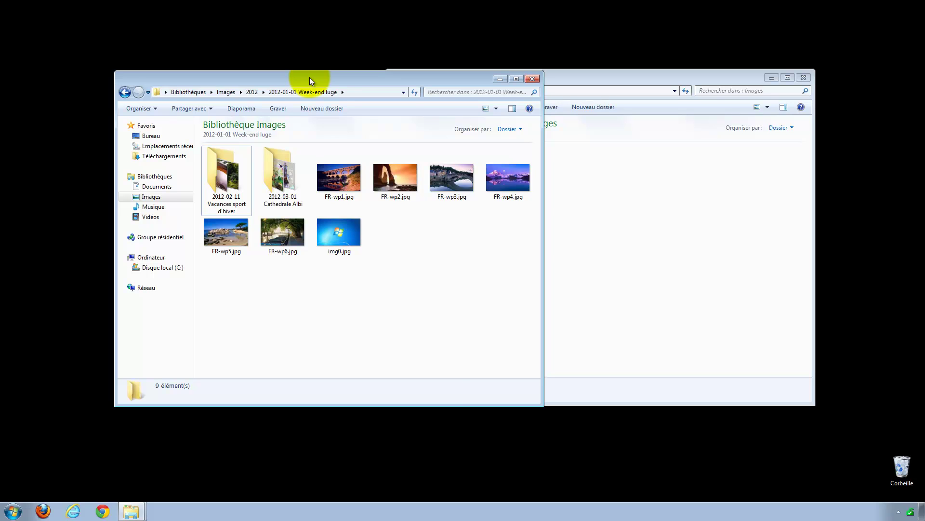
{"action": "key", "text": "super+Left"}
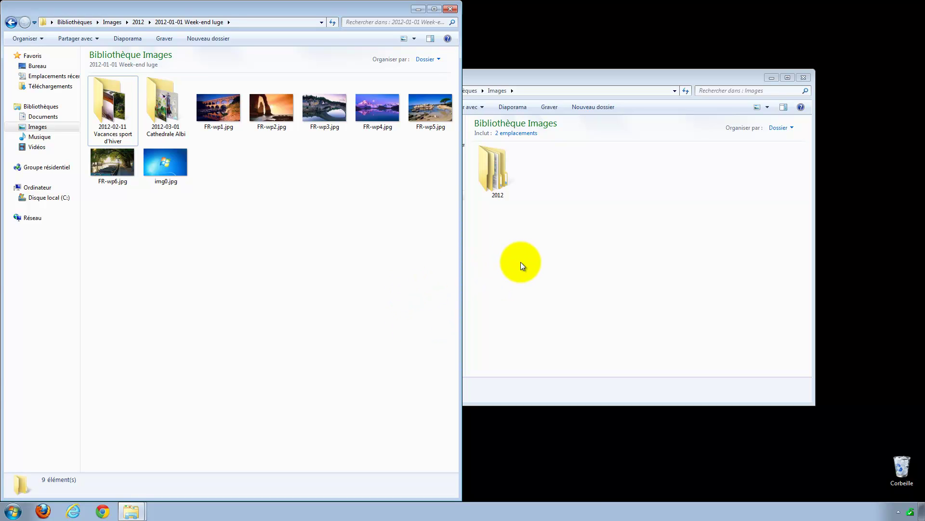
Bring the Images window to the front and snap it to the right half of the desktop.
{"action": "left_click", "coordinate": [519, 278]}
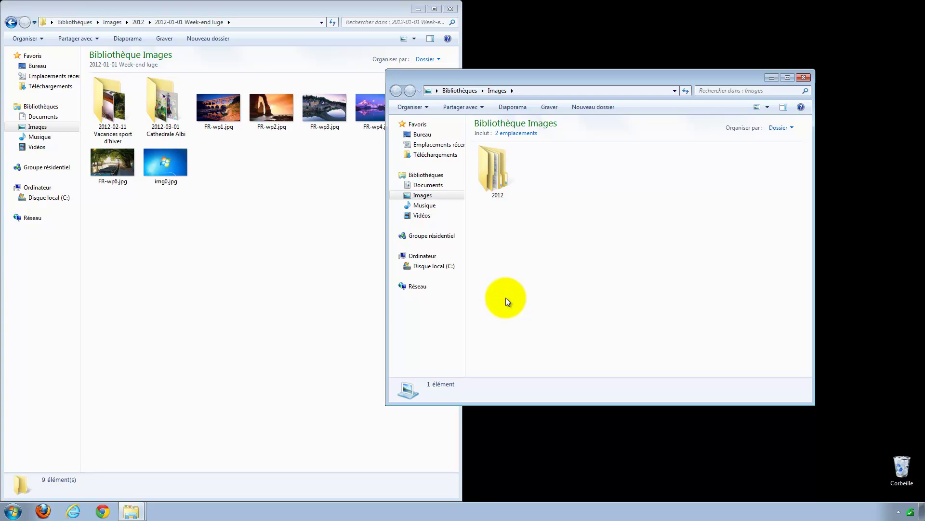
{"action": "key", "text": "super+Right"}
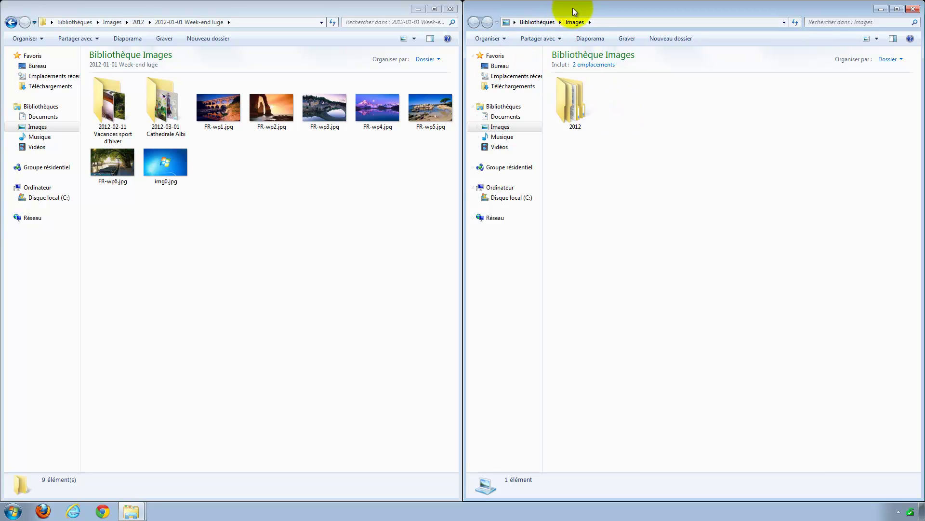
Unsnap both Explorer windows, overlap them, and arrange all open windows side by side with the taskbar's window arrangement command.
{"action": "left_click_drag", "start_coordinate": [574, 7], "coordinate": [518, 99]}
{"action": "left_click_drag", "start_coordinate": [222, 10], "coordinate": [328, 109]}
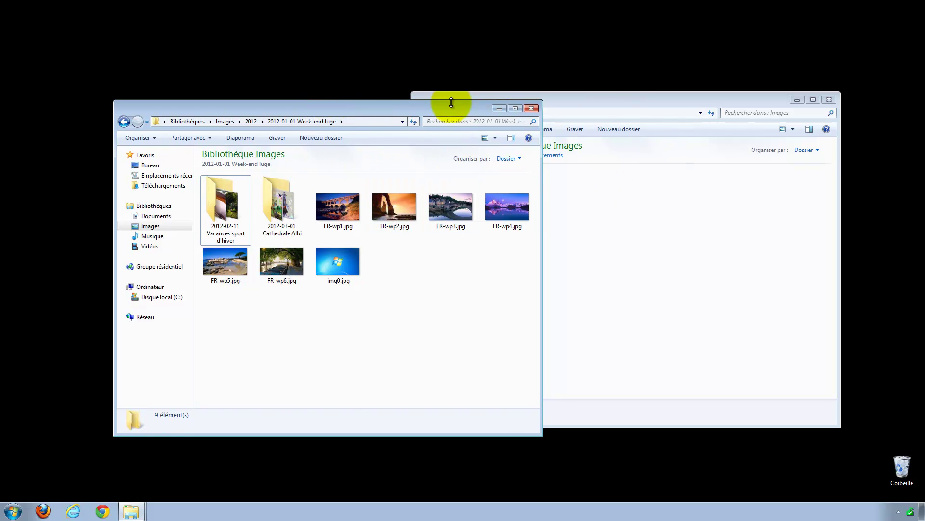
{"action": "left_click_drag", "start_coordinate": [462, 113], "coordinate": [748, 110]}
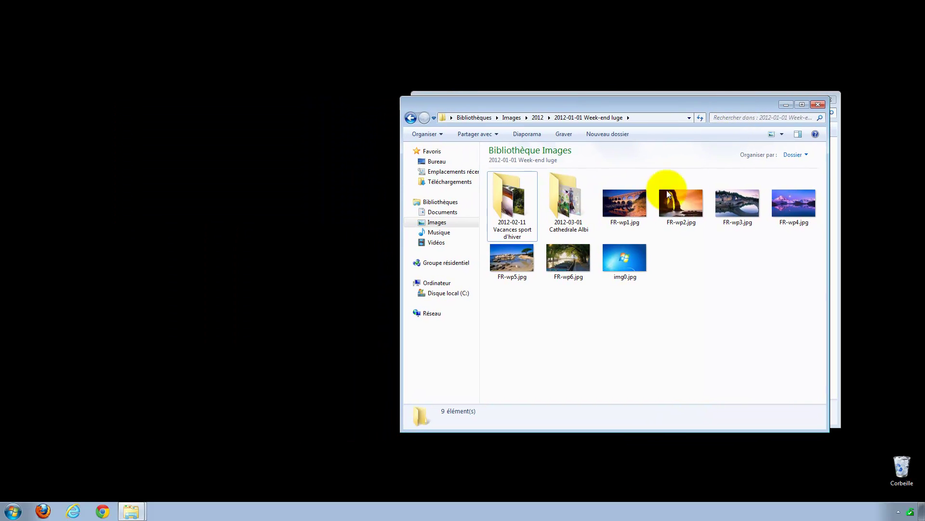
{"action": "right_click", "coordinate": [522, 512]}
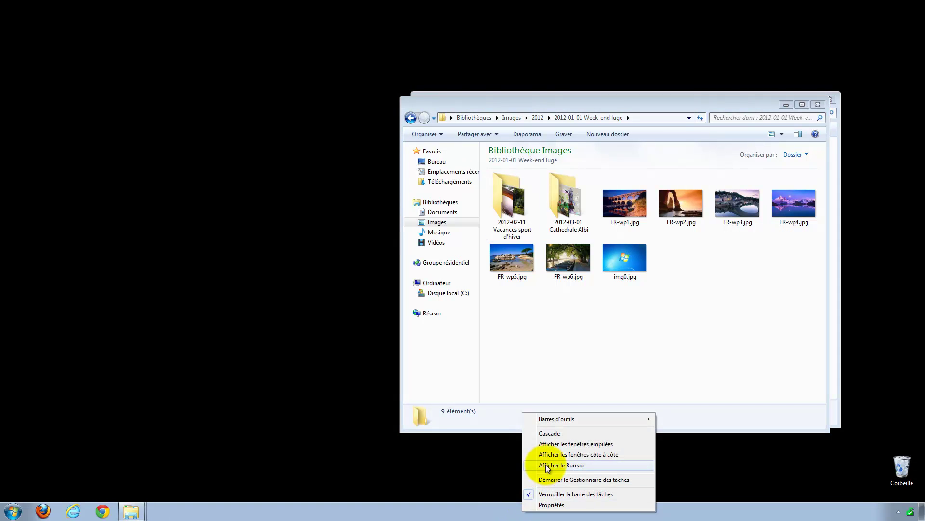
{"action": "left_click", "coordinate": [569, 454]}
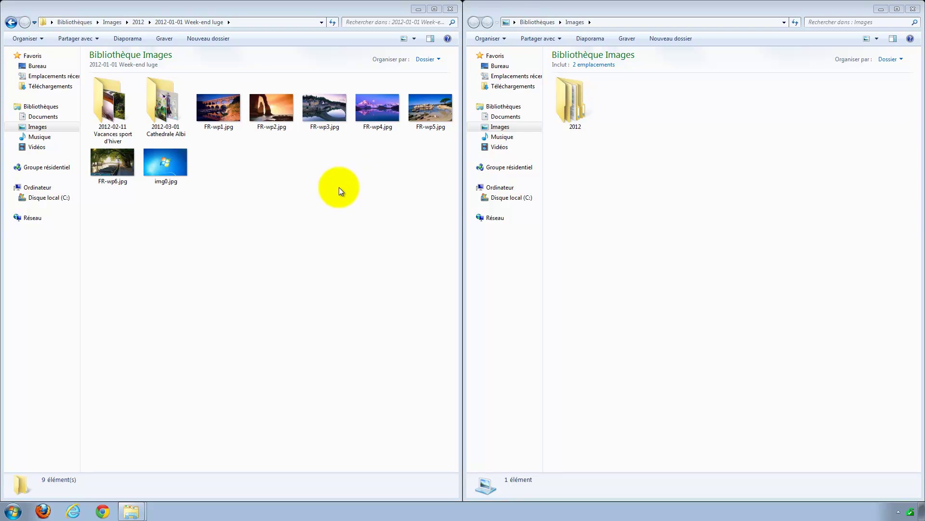
Open 2012 in the Images window, and move the 2012-03-01 Cathedrale Albi and 2012-02-11 Vacances sport d'hiver folders into it from the Week-end luge window.
{"action": "left_click", "coordinate": [111, 101]}
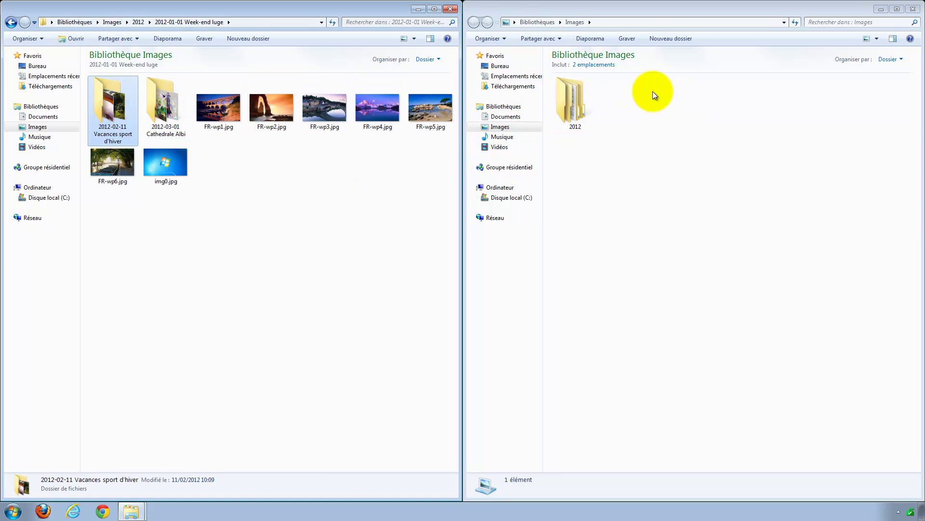
{"action": "double_click", "coordinate": [571, 99]}
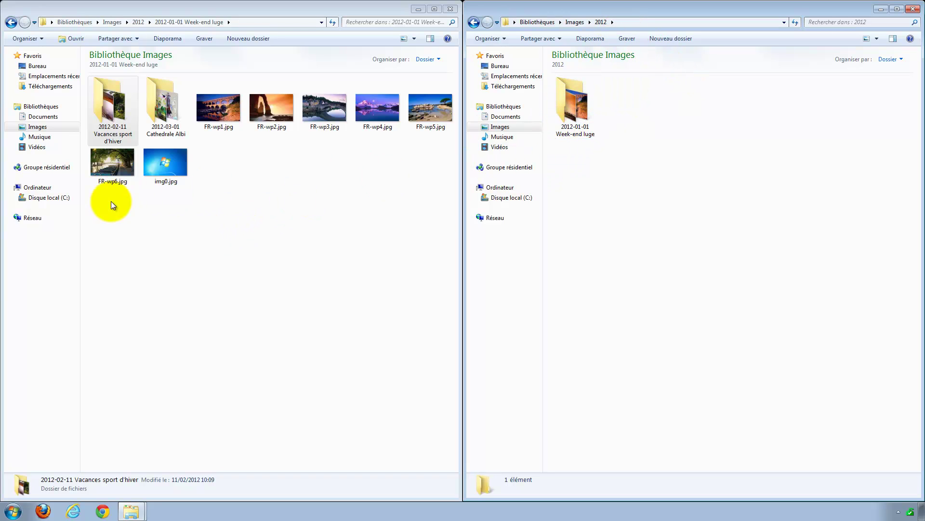
{"action": "left_click", "coordinate": [164, 106]}
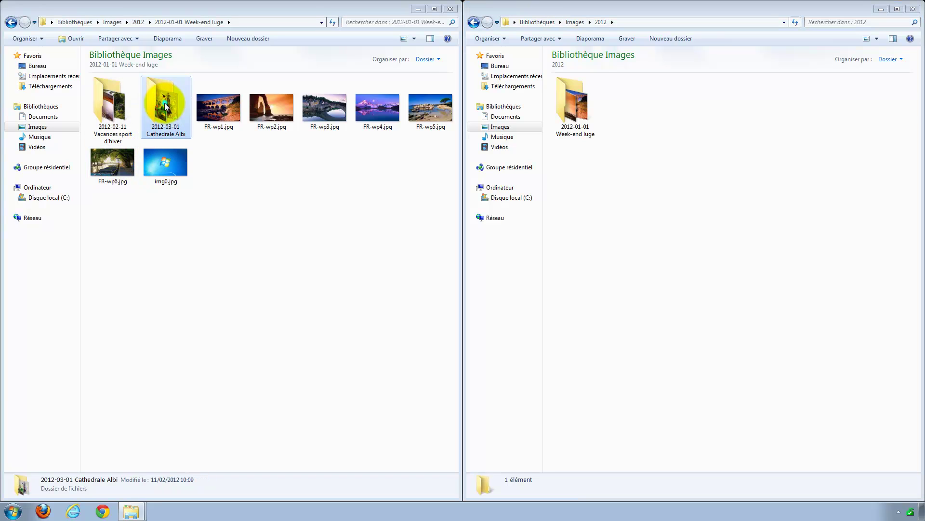
{"action": "left_click_drag", "start_coordinate": [165, 106], "coordinate": [649, 137]}
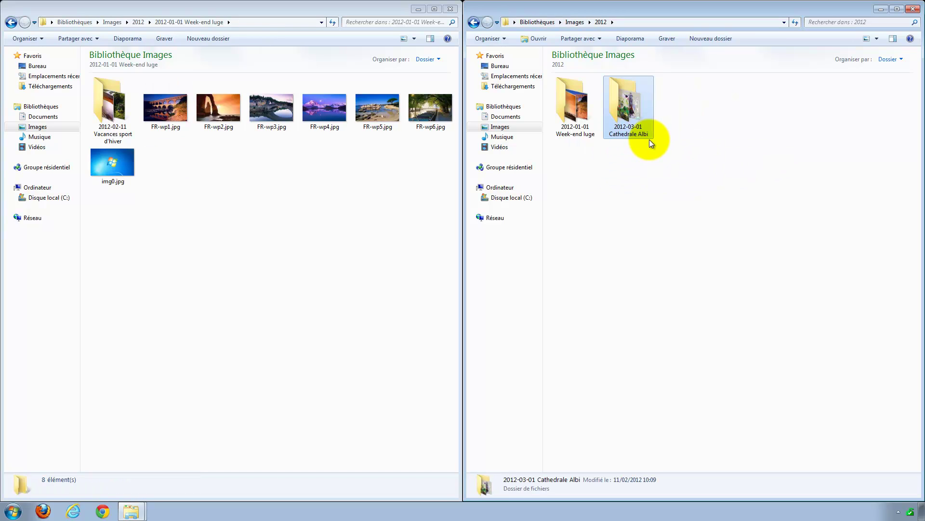
{"action": "left_click", "coordinate": [106, 110]}
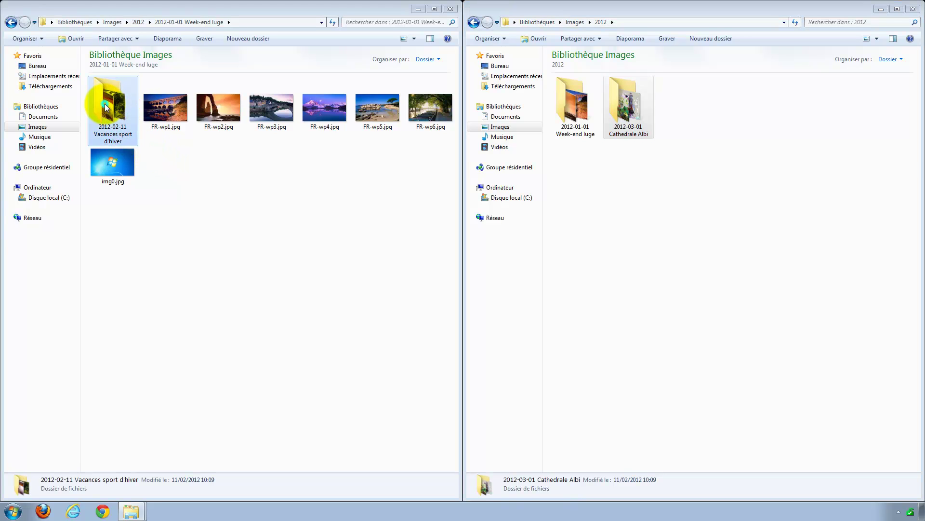
{"action": "left_click", "coordinate": [491, 137]}
{"action": "left_click_drag", "start_coordinate": [490, 137], "coordinate": [703, 122]}
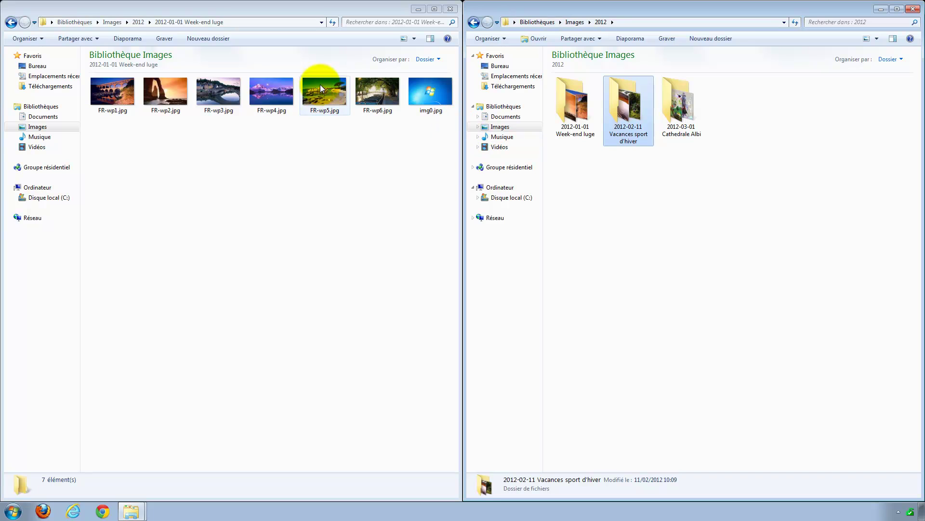
Close the 2012 window, then move the 2012-01-01 Week-end luge window toward the middle of the desktop and resize it narrower and taller.
{"action": "left_click", "coordinate": [911, 10]}
{"action": "left_click_drag", "start_coordinate": [258, 7], "coordinate": [477, 107]}
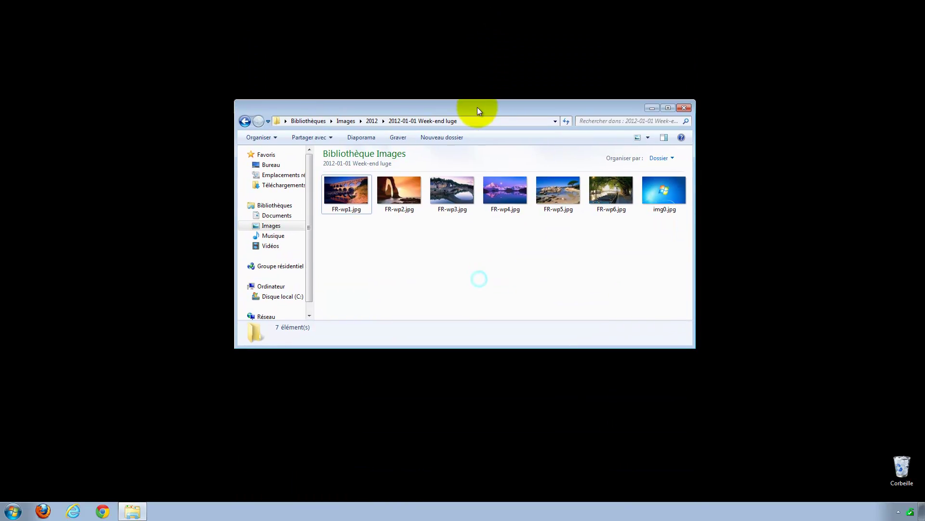
{"action": "left_click_drag", "start_coordinate": [684, 344], "coordinate": [602, 370]}
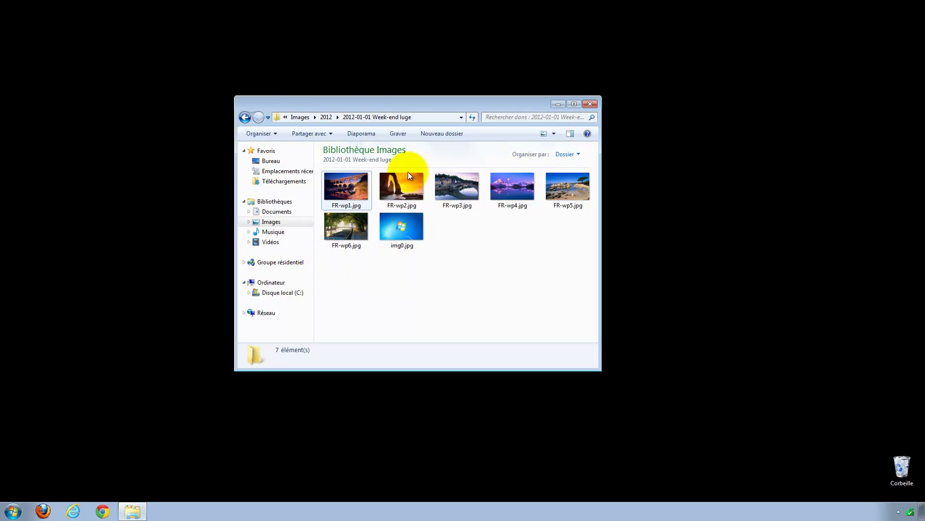
{"action": "left_click", "coordinate": [566, 189]}
{"action": "left_click", "coordinate": [533, 258]}
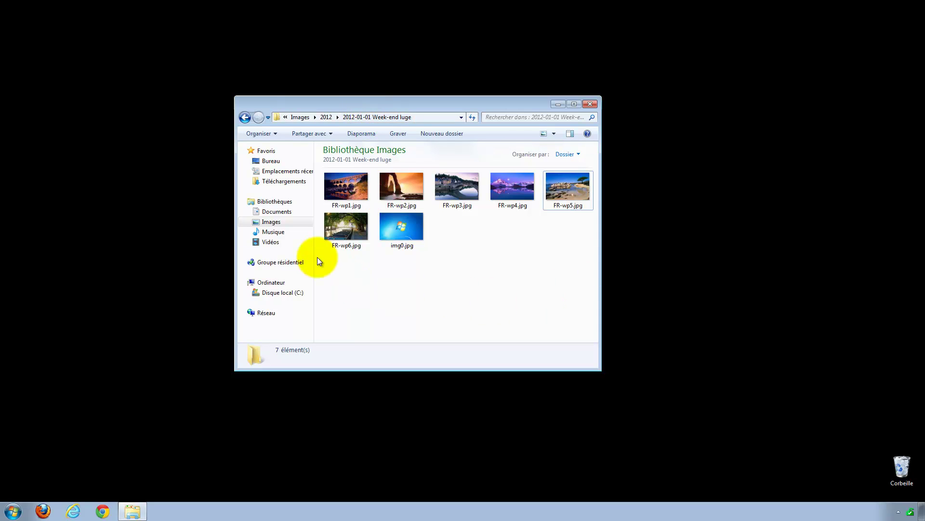
Go up to the 2012 folder, select its three dated folders, check the Images library level, and reopen 2012.
{"action": "left_click", "coordinate": [326, 119]}
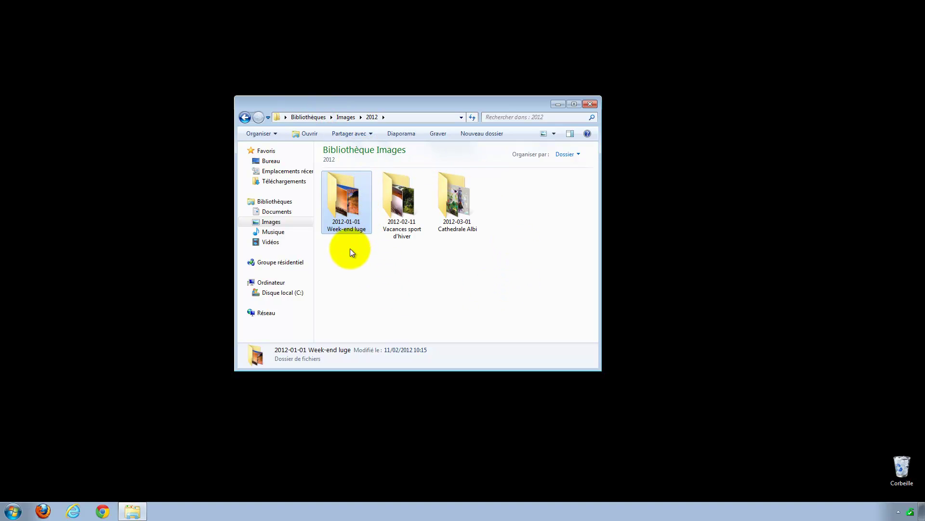
{"action": "left_click_drag", "start_coordinate": [348, 260], "coordinate": [455, 199]}
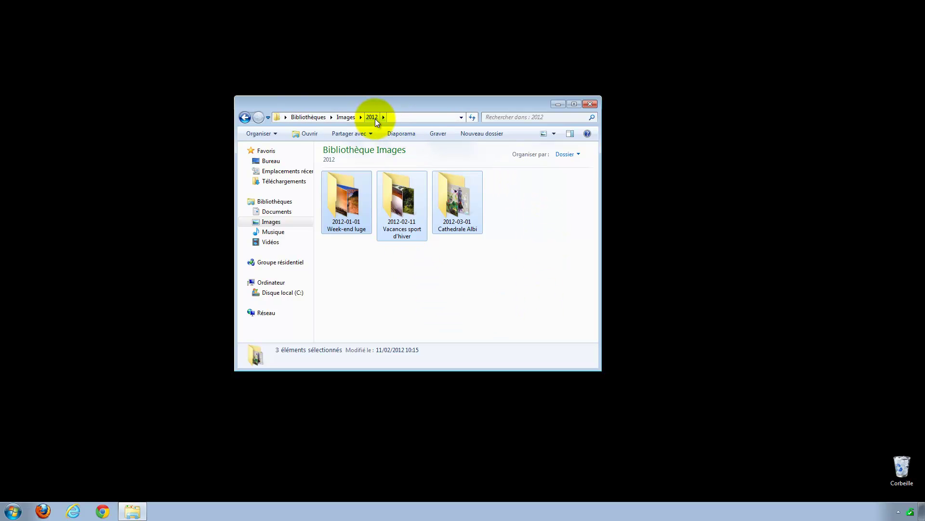
{"action": "left_click", "coordinate": [346, 118]}
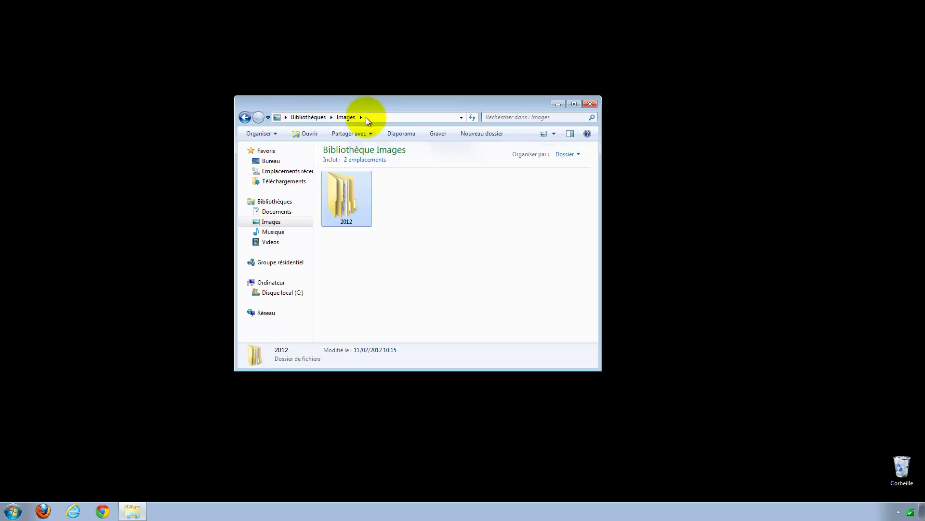
{"action": "double_click", "coordinate": [343, 205]}
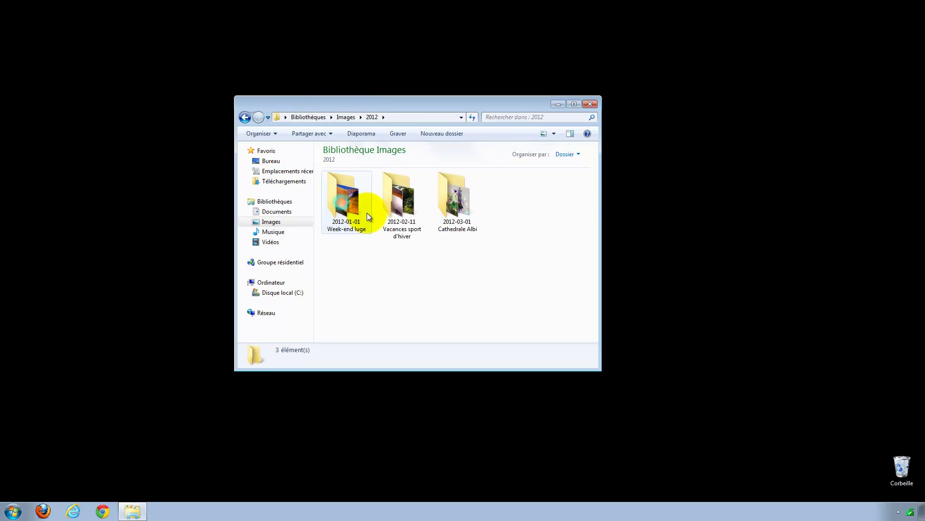
Move 2012-02-11 Vacances sport d'hiver into 2012-01-01 Week-end luge, and open Week-end luge in a second window placed beside the first.
{"action": "left_click_drag", "start_coordinate": [400, 202], "coordinate": [344, 201]}
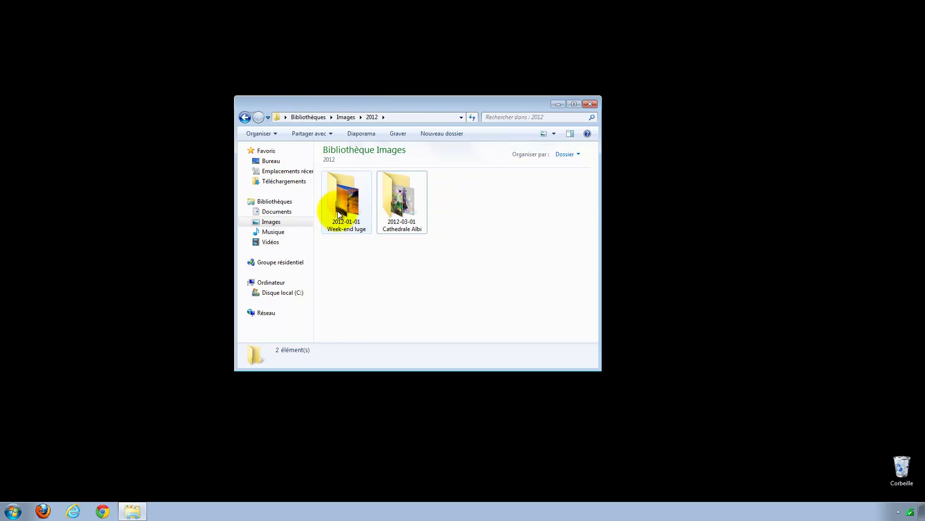
{"action": "left_click", "coordinate": [14, 511]}
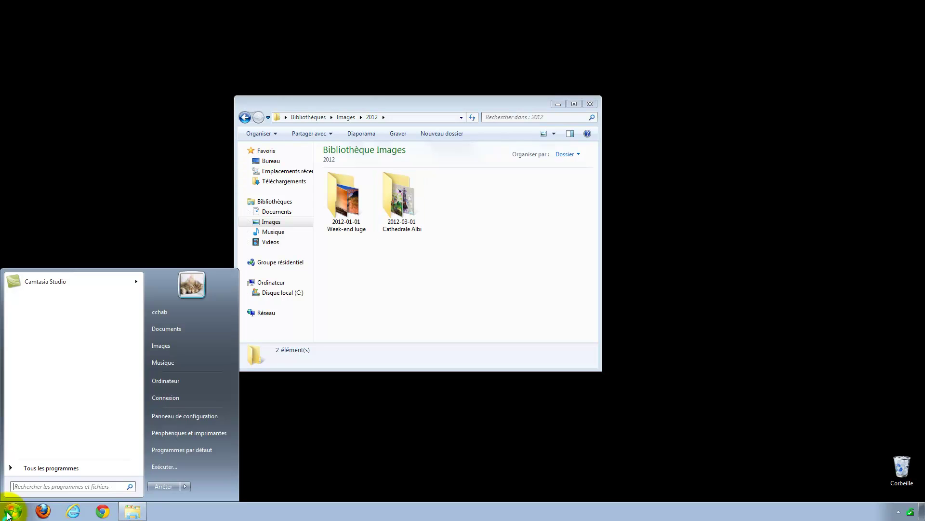
{"action": "left_click", "coordinate": [170, 346]}
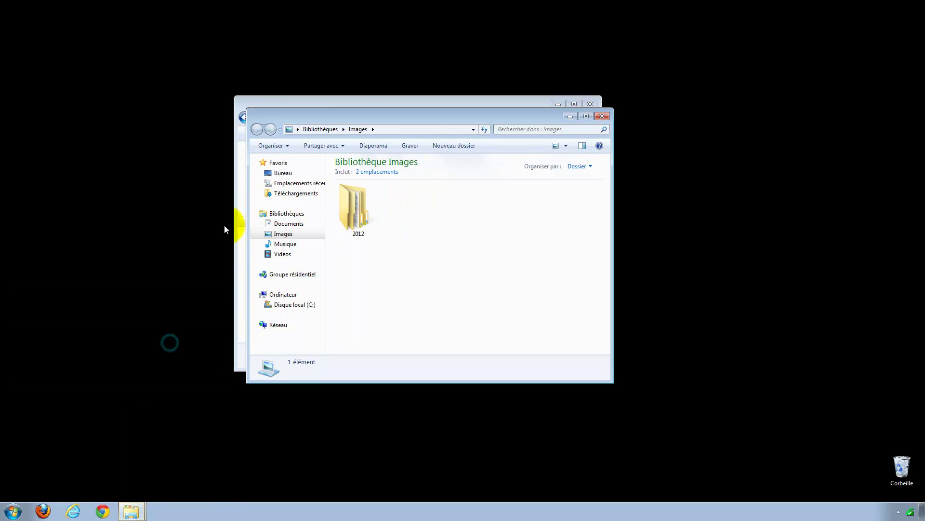
{"action": "left_click_drag", "start_coordinate": [307, 120], "coordinate": [502, 118]}
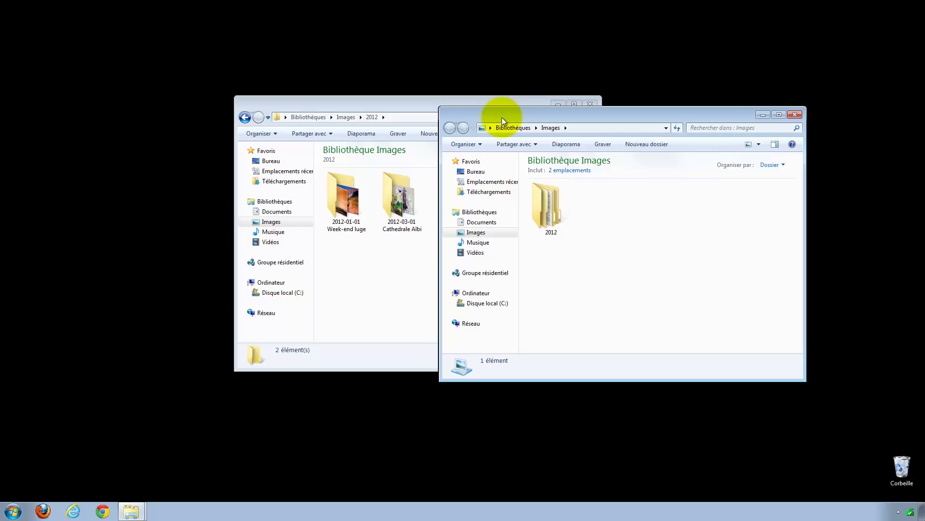
{"action": "double_click", "coordinate": [553, 205]}
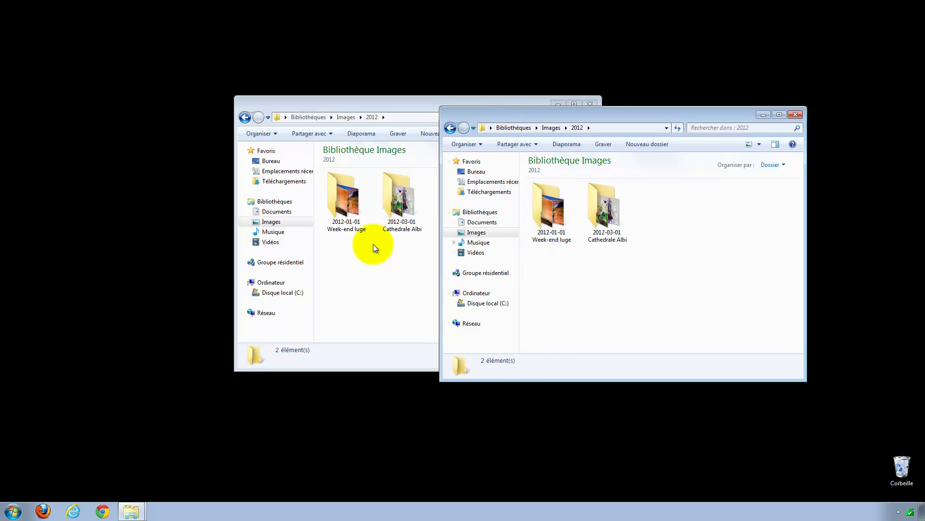
{"action": "double_click", "coordinate": [543, 210]}
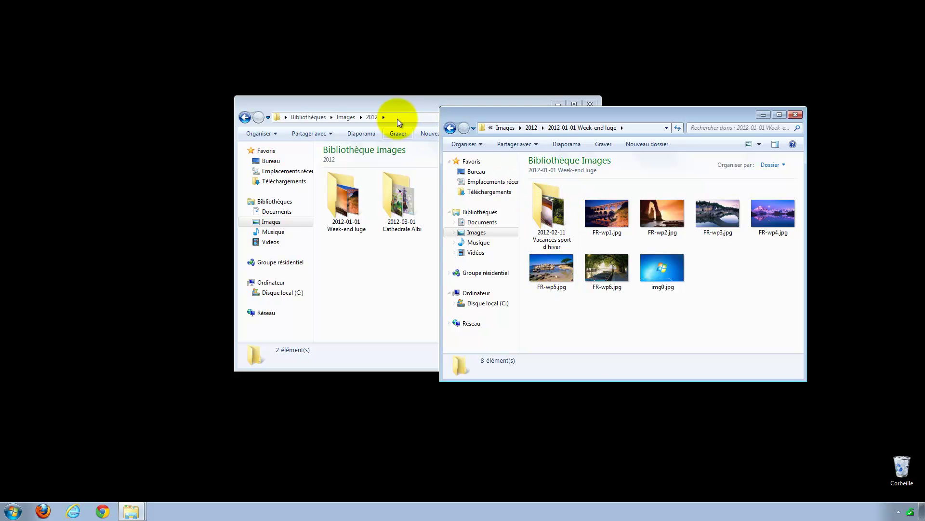
Move the 2012-02-11 Vacances sport d'hiver folder back into the 2012 window, and close the Week-end luge window.
{"action": "left_click_drag", "start_coordinate": [401, 112], "coordinate": [314, 114]}
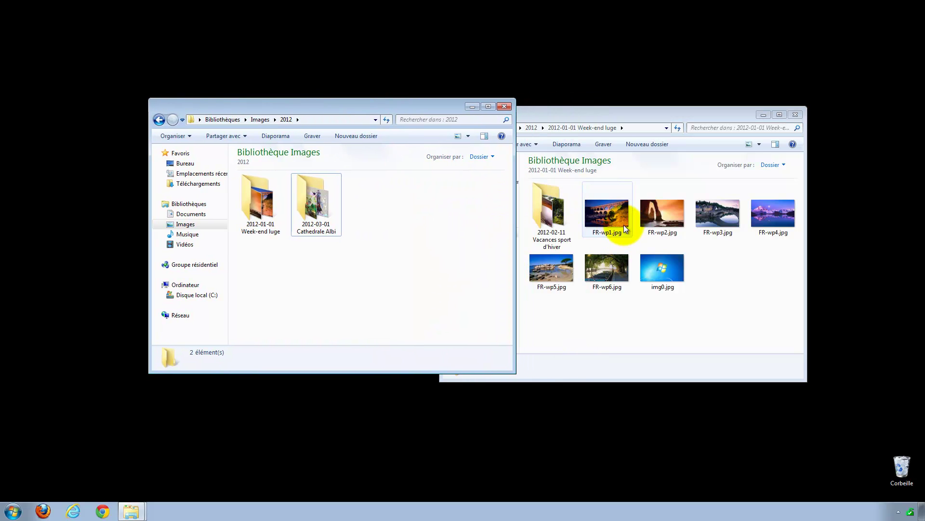
{"action": "left_click_drag", "start_coordinate": [548, 202], "coordinate": [415, 225]}
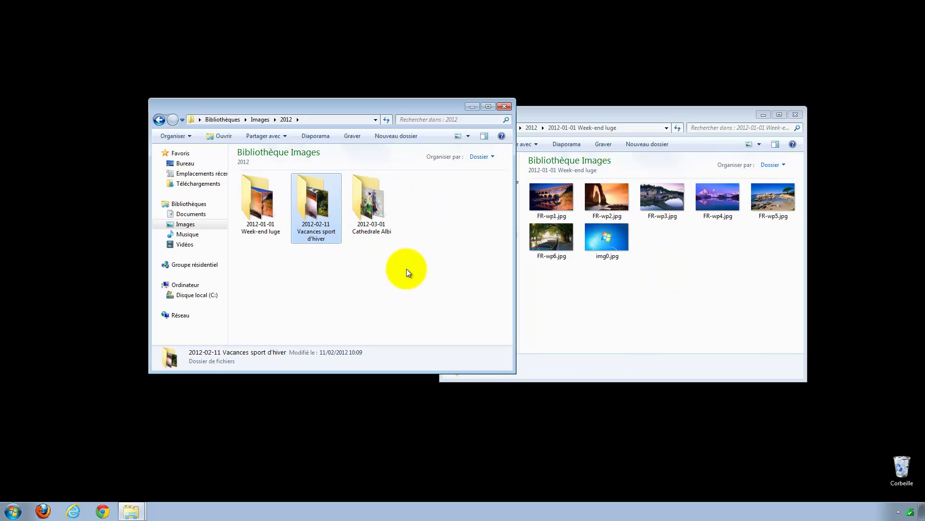
{"action": "left_click", "coordinate": [797, 114]}
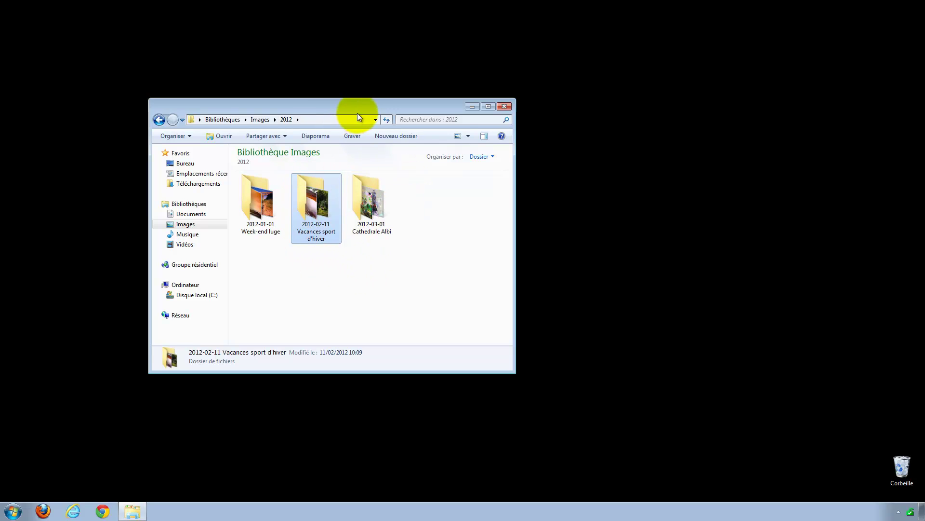
Center the 2012 window on the desktop, enlarge it, and clear the folder selection.
{"action": "left_click_drag", "start_coordinate": [357, 113], "coordinate": [460, 102]}
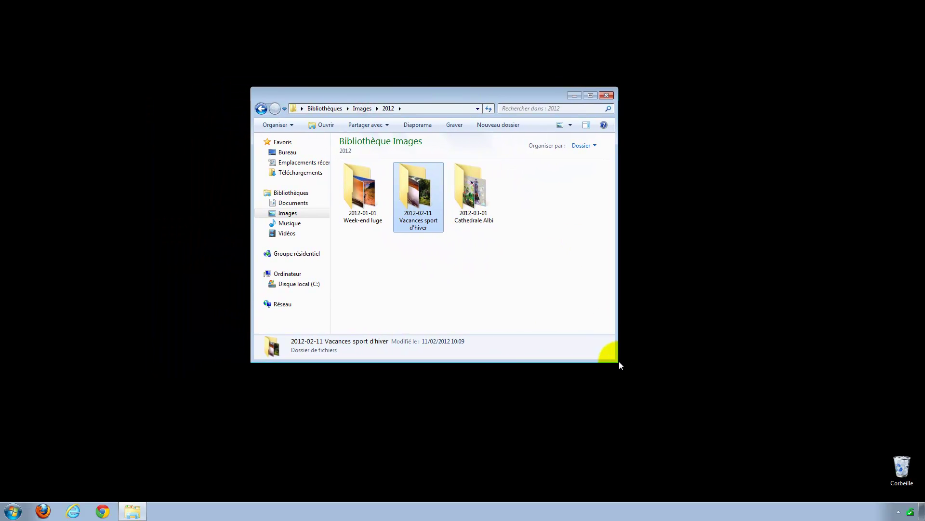
{"action": "left_click_drag", "start_coordinate": [619, 360], "coordinate": [697, 411]}
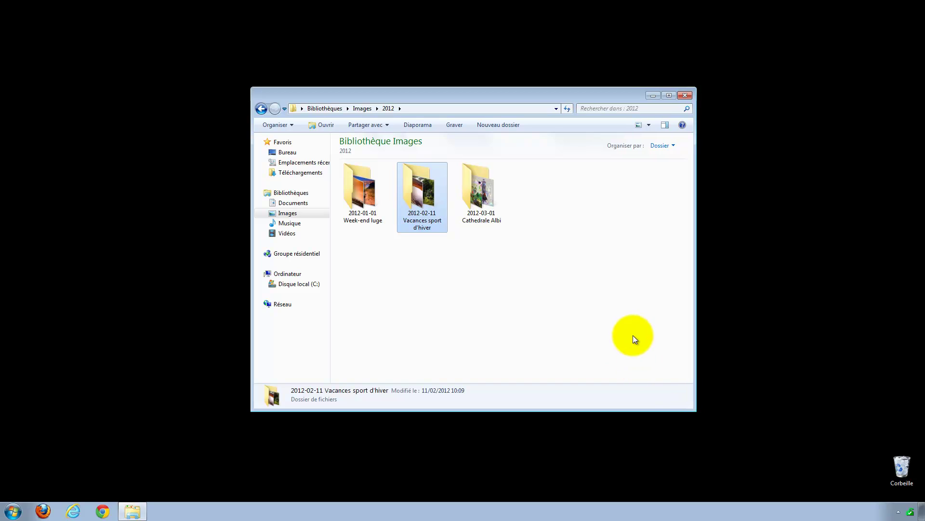
{"action": "left_click", "coordinate": [476, 302]}
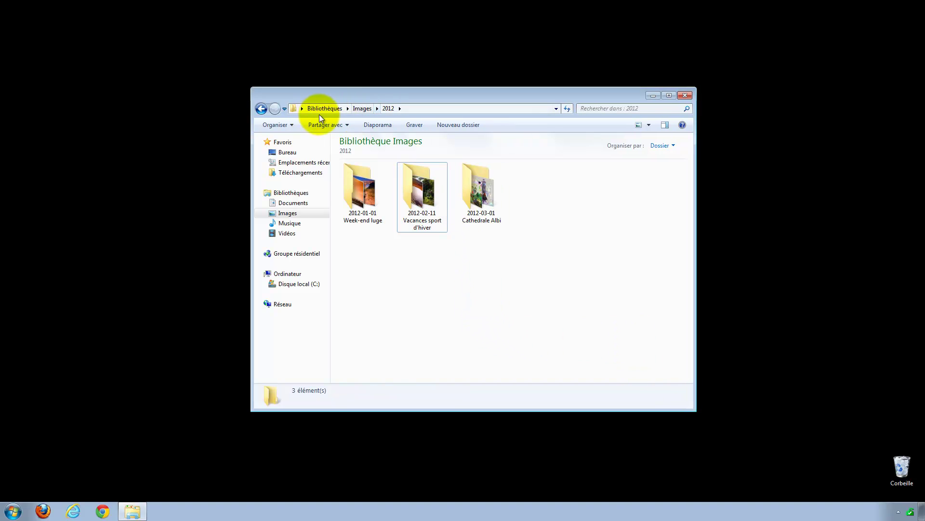
Return to the Images library, open 2012 and its 2012-03-01 Cathedrale Albi folder, and select img24.jpg.
{"action": "left_click", "coordinate": [362, 108]}
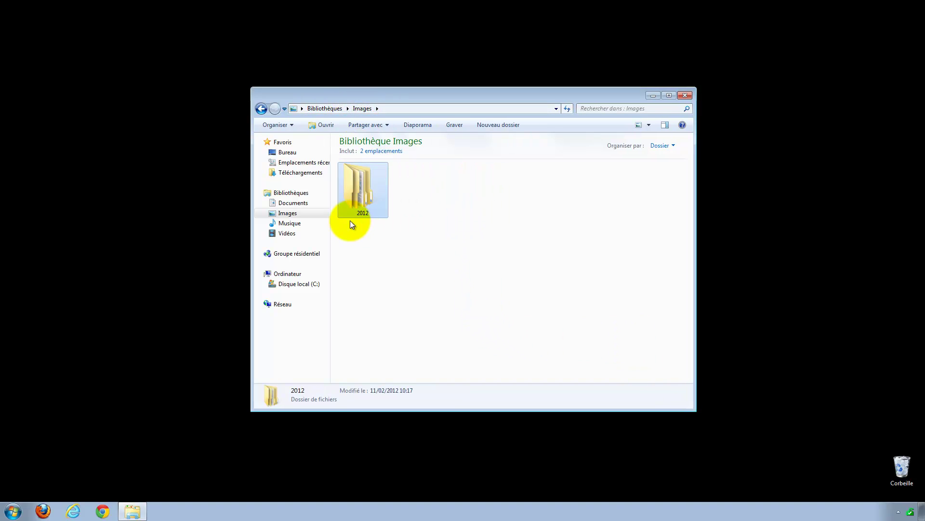
{"action": "double_click", "coordinate": [370, 191]}
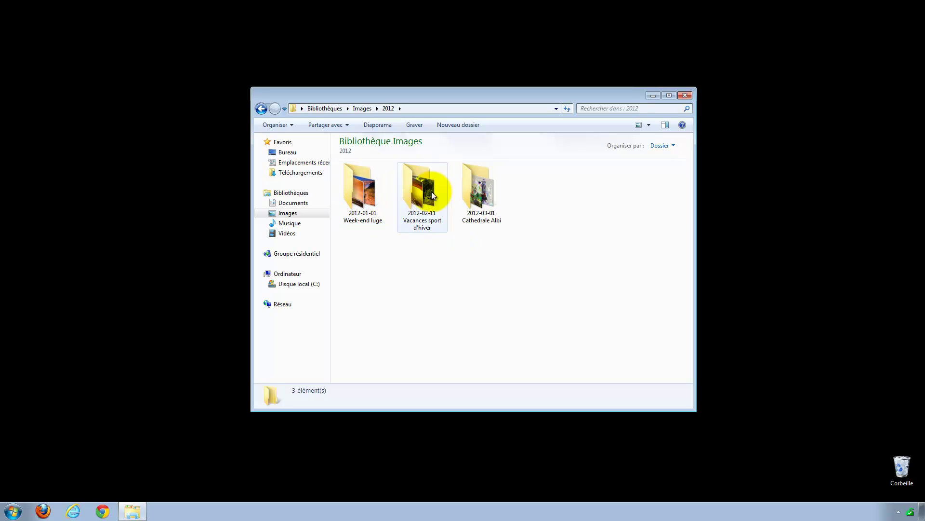
{"action": "double_click", "coordinate": [477, 193]}
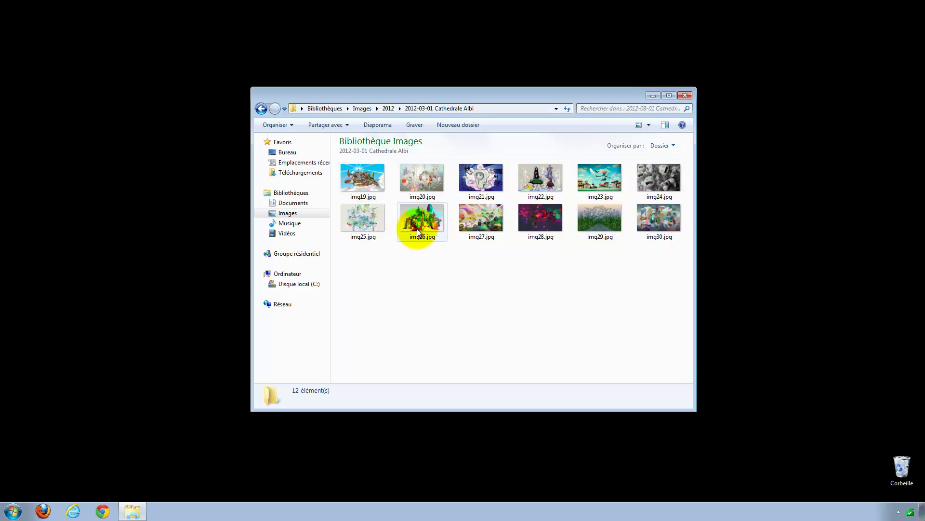
{"action": "left_click", "coordinate": [664, 182]}
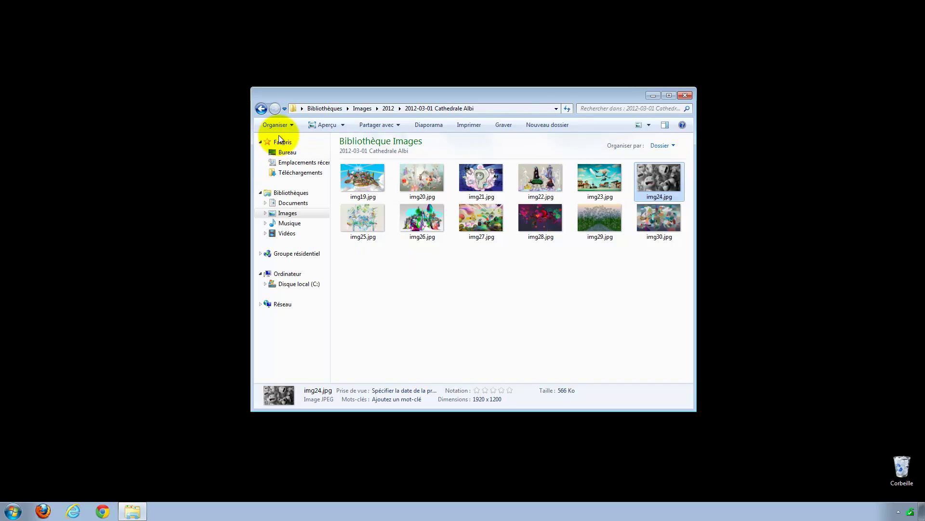
Create a folder named 6 premieres images inside 2012-03-01 Cathedrale Albi.
{"action": "right_click", "coordinate": [427, 275]}
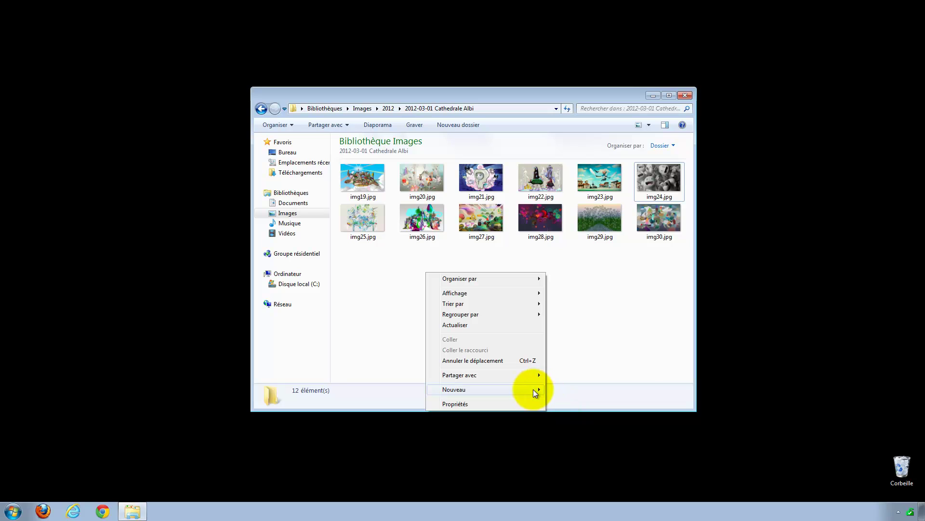
{"action": "mouse_move", "coordinate": [533, 389]}
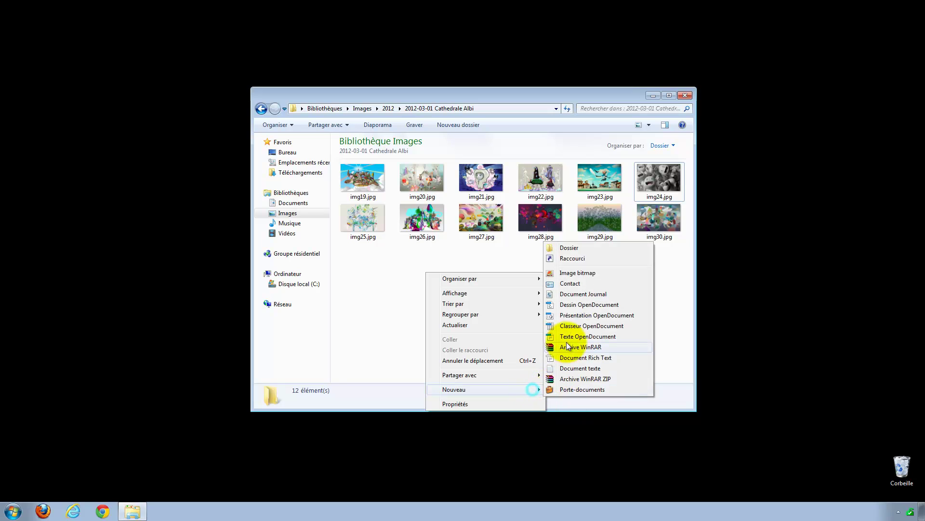
{"action": "left_click", "coordinate": [574, 250]}
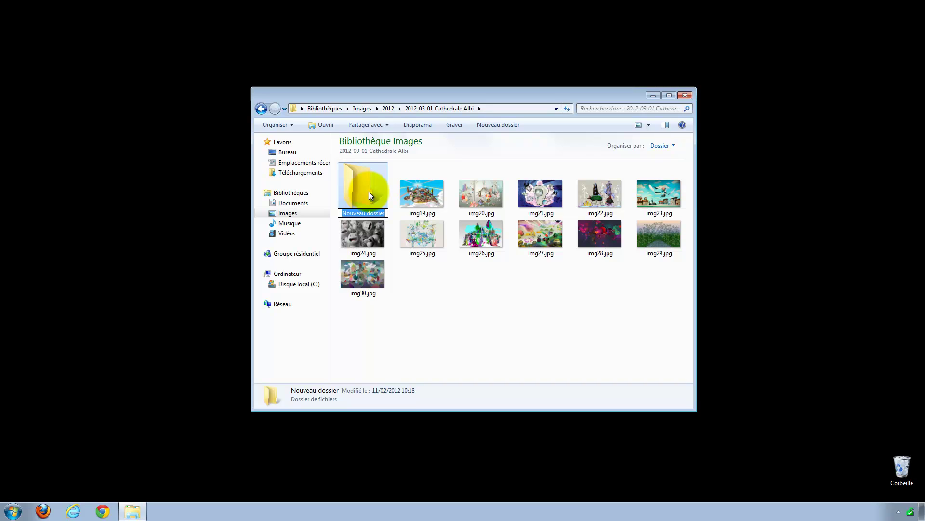
{"action": "type", "text": "6"}
{"action": "type", "text": "premieres images"}
{"action": "key", "text": "Return"}
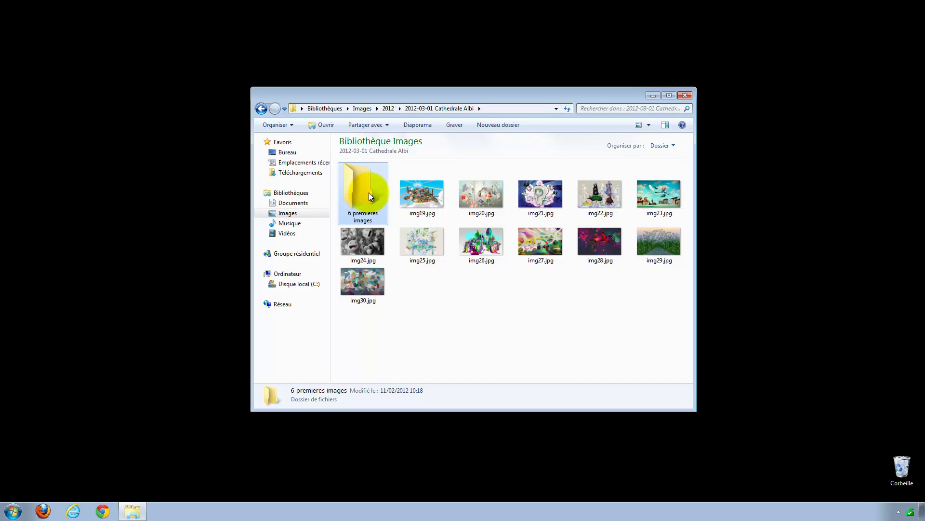
Create a second folder named 6 dernieres images inside 2012-03-01 Cathedrale Albi.
{"action": "right_click", "coordinate": [429, 323]}
{"action": "mouse_move", "coordinate": [476, 441]}
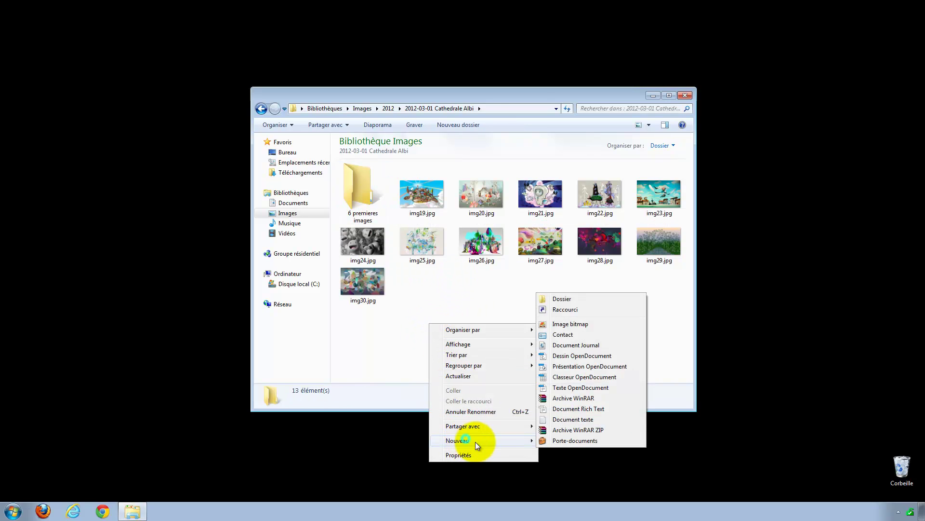
{"action": "left_click", "coordinate": [574, 298]}
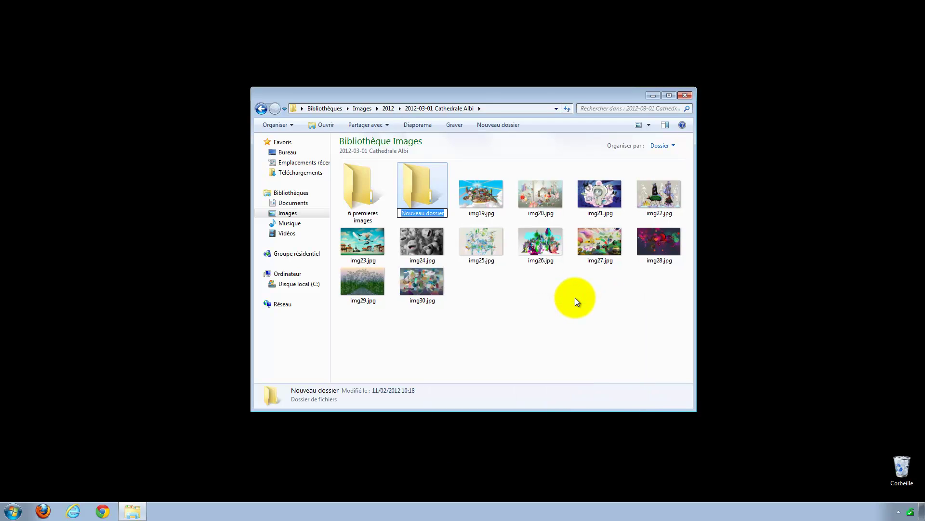
{"action": "type", "text": "6 dernieres"}
{"action": "key", "text": "BackSpace"}
{"action": "type", "text": "s images"}
{"action": "key", "text": "Return"}
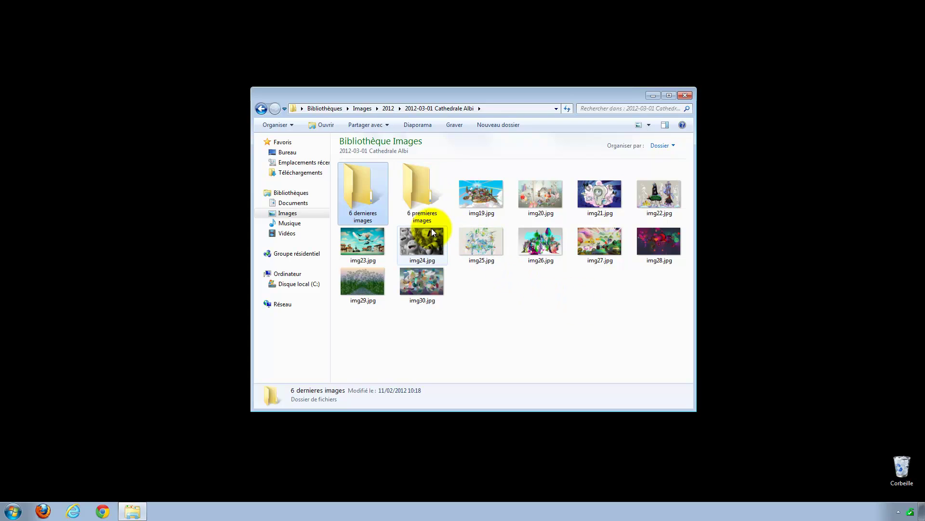
Select the images from img19.jpg to img24.jpg and move them into the 6 premieres images folder.
{"action": "left_click", "coordinate": [488, 191]}
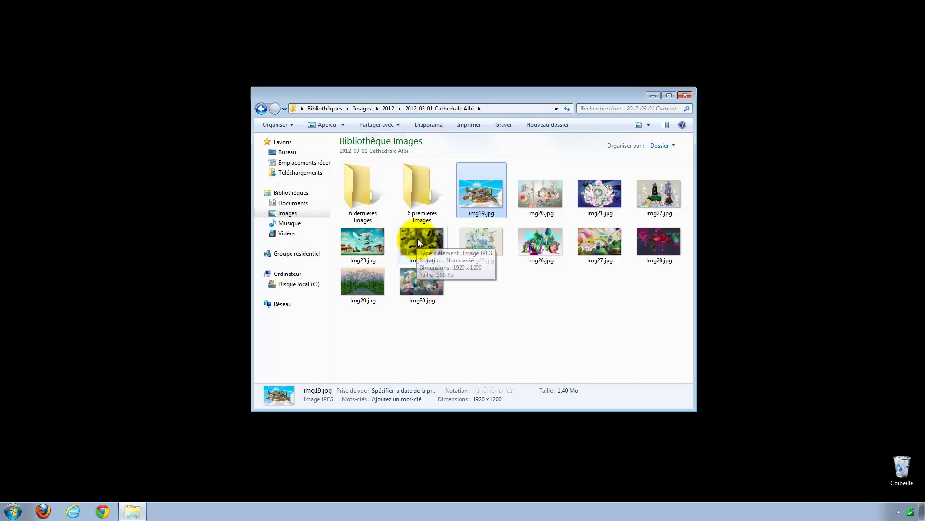
{"action": "left_click", "coordinate": [403, 242], "text": "shift"}
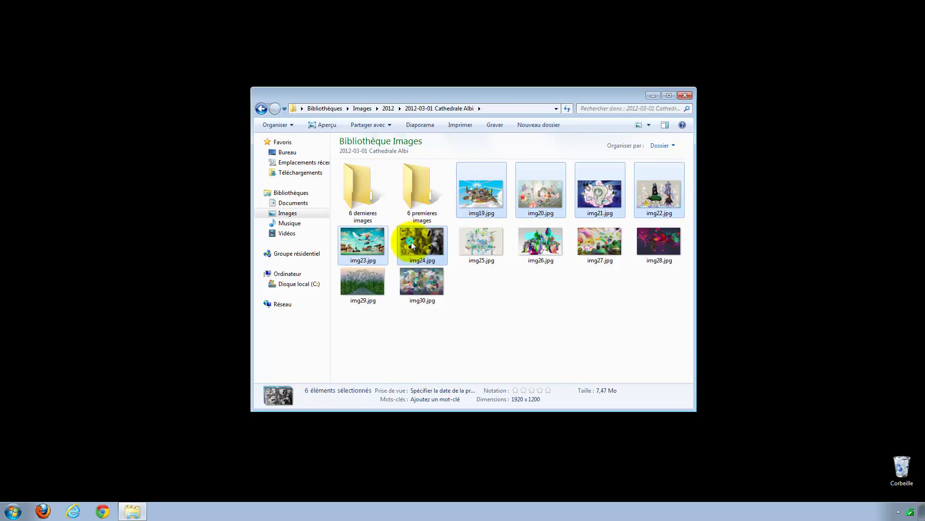
{"action": "left_click", "coordinate": [482, 194]}
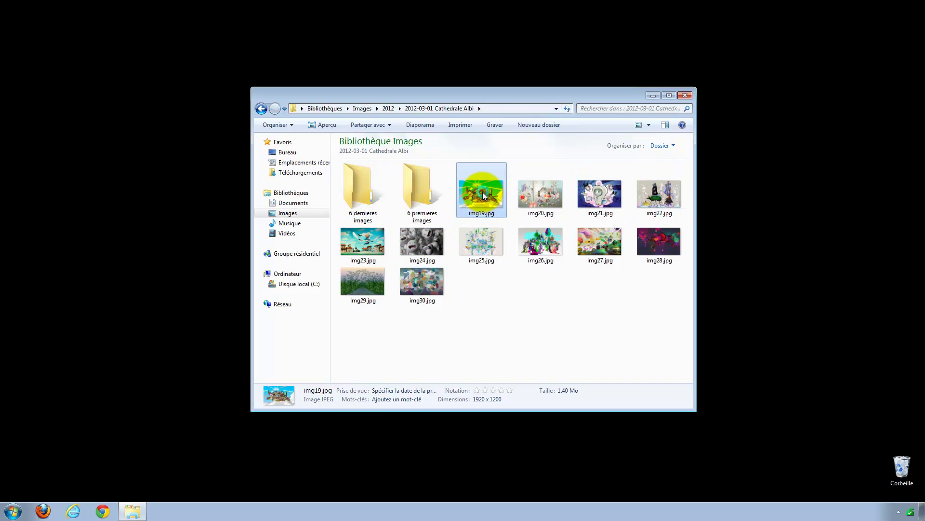
{"action": "left_click", "coordinate": [427, 233], "text": "shift"}
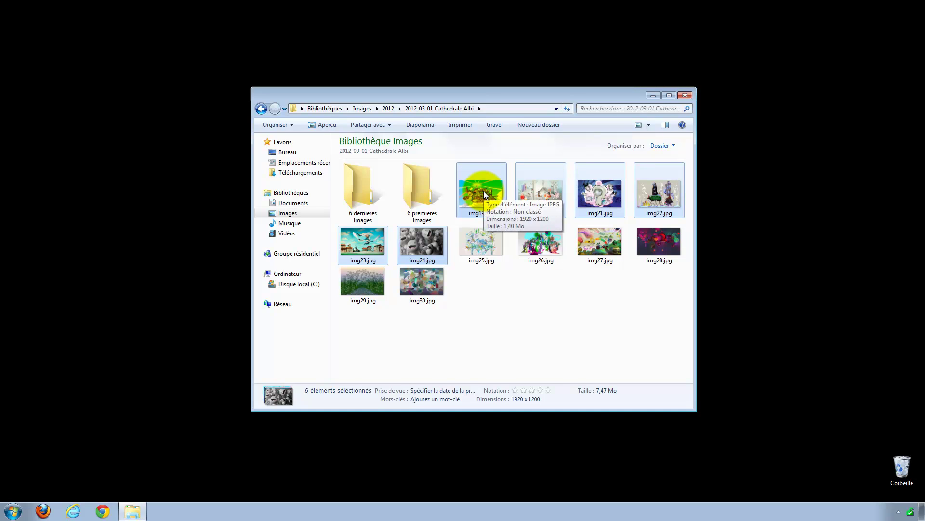
{"action": "left_click_drag", "start_coordinate": [484, 191], "coordinate": [416, 186]}
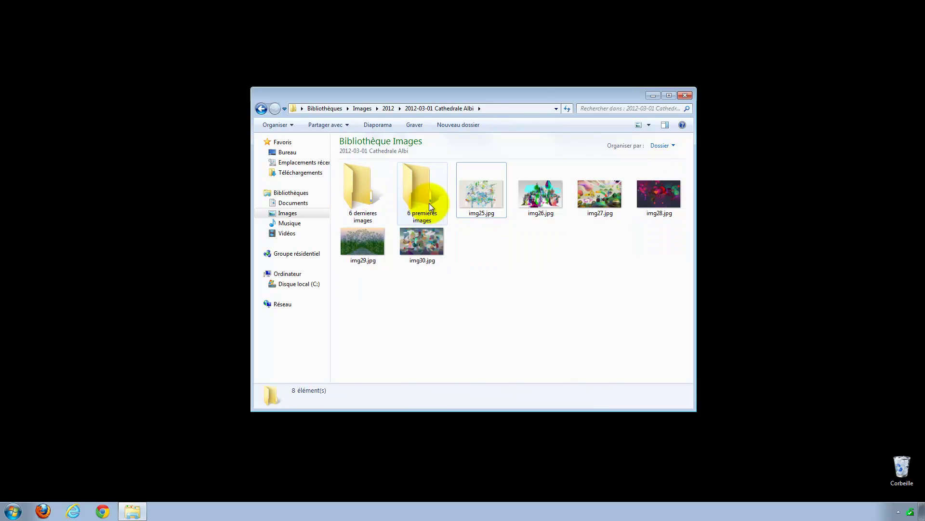
Select the images from img25.jpg to img30.jpg and move them into the 6 dernieres images folder.
{"action": "mouse_move", "coordinate": [358, 195]}
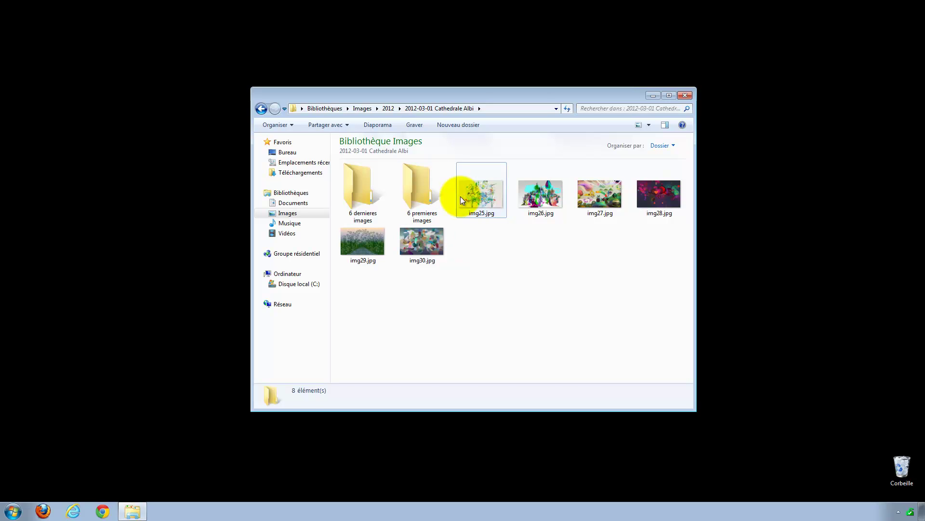
{"action": "left_click", "coordinate": [476, 192]}
{"action": "left_click", "coordinate": [424, 241], "text": "shift"}
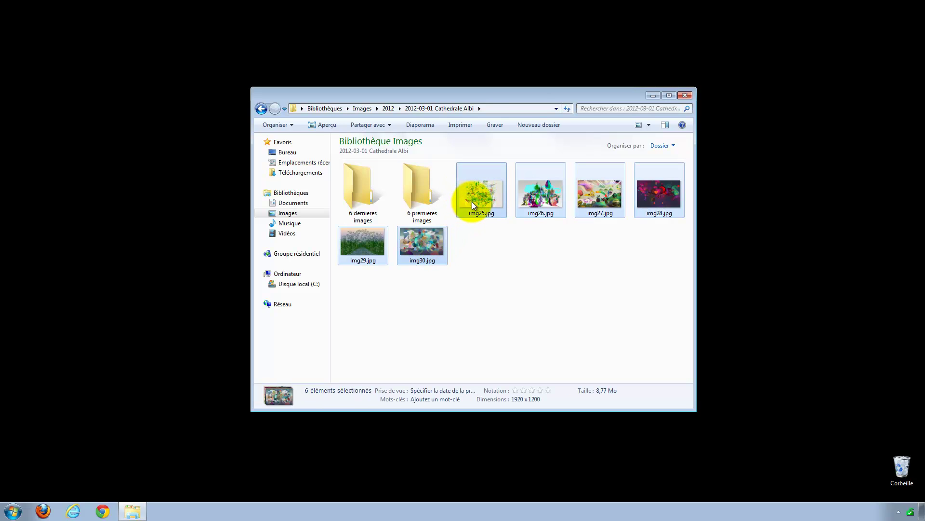
{"action": "left_click_drag", "start_coordinate": [475, 194], "coordinate": [360, 216]}
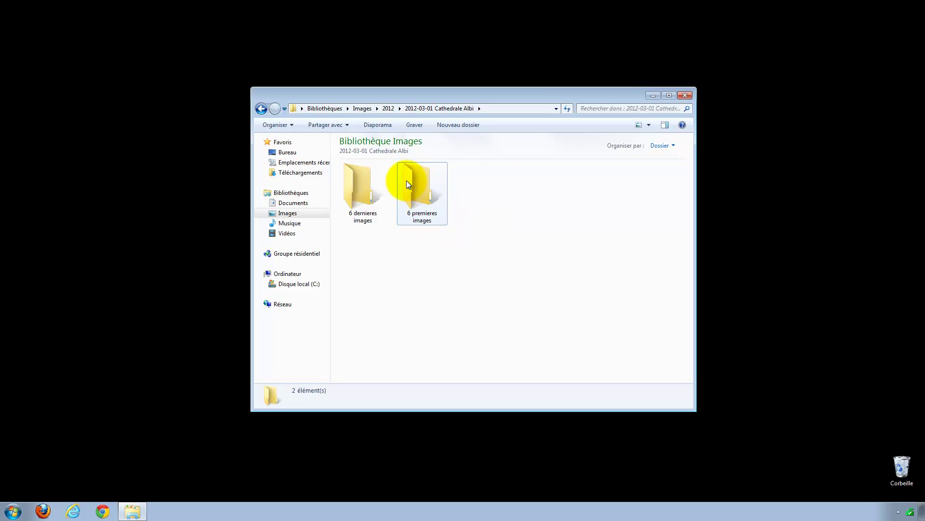
Rename the 6 premieres images folder as 1 - 6 premieres images.
{"action": "mouse_move", "coordinate": [406, 180]}
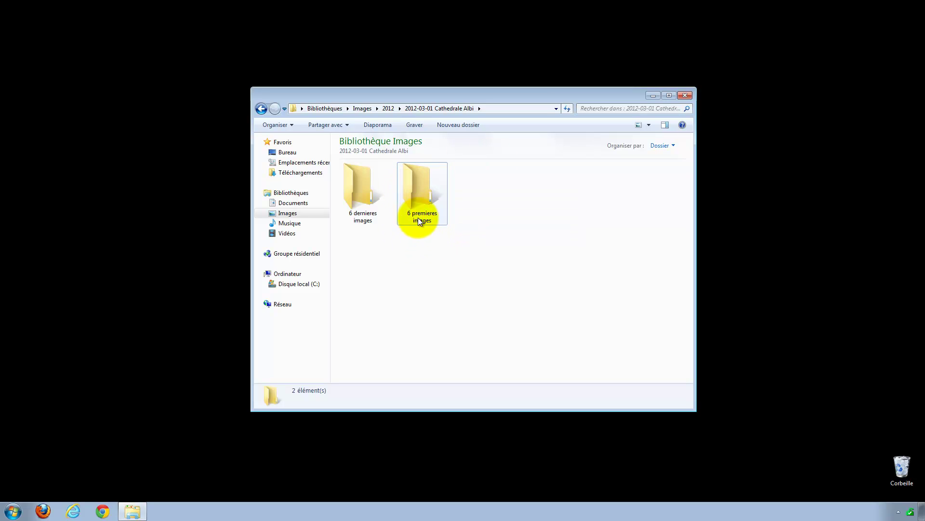
{"action": "left_click", "coordinate": [415, 190]}
{"action": "right_click", "coordinate": [418, 186]}
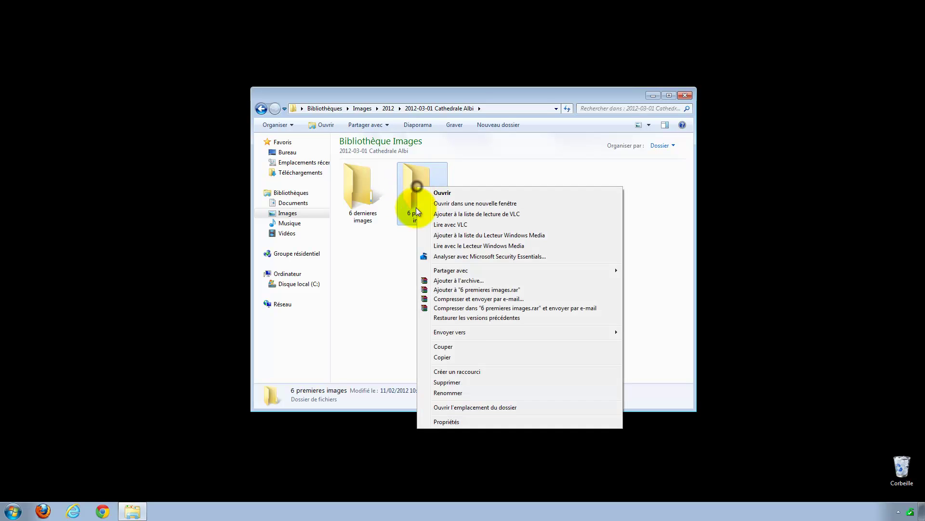
{"action": "left_click", "coordinate": [452, 391]}
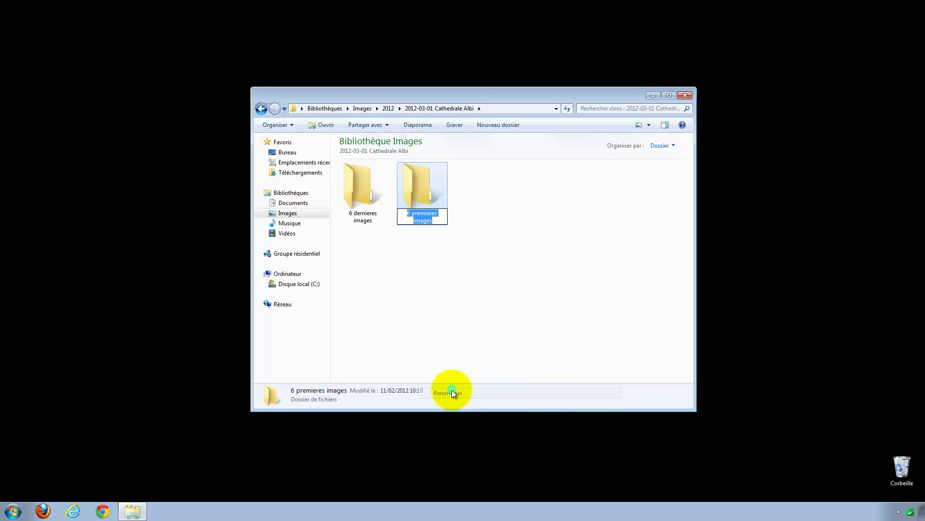
{"action": "left_click", "coordinate": [403, 213]}
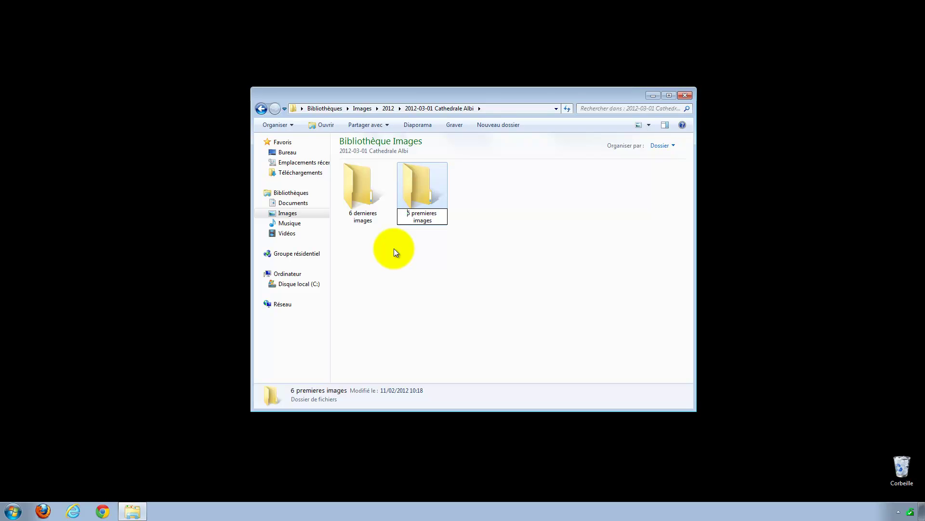
{"action": "type", "text": "01"}
{"action": "key", "text": "BackSpace"}
{"action": "key", "text": "BackSpace"}
{"action": "type", "text": "1 -"}
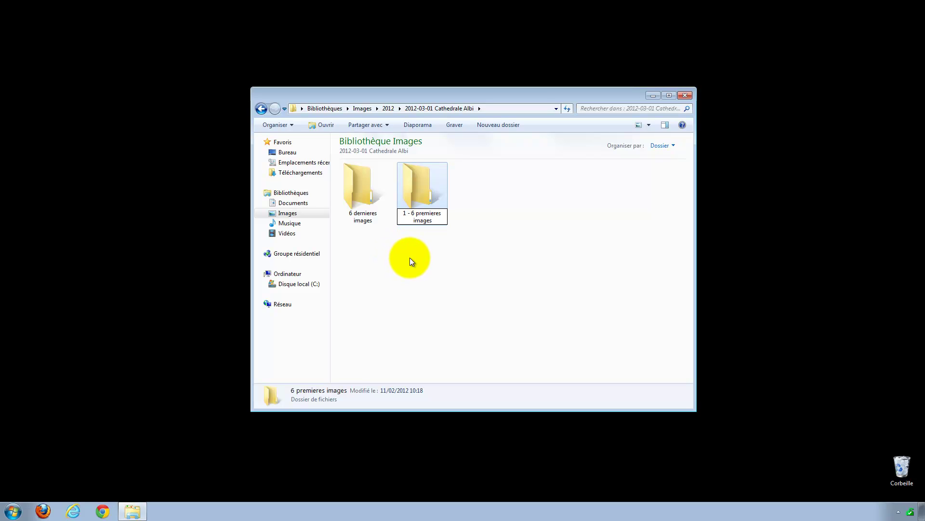
{"action": "key", "text": "Return"}
Rename the 6 dernieres images folder as 2 - 6 dernieres images.
{"action": "left_click", "coordinate": [419, 188]}
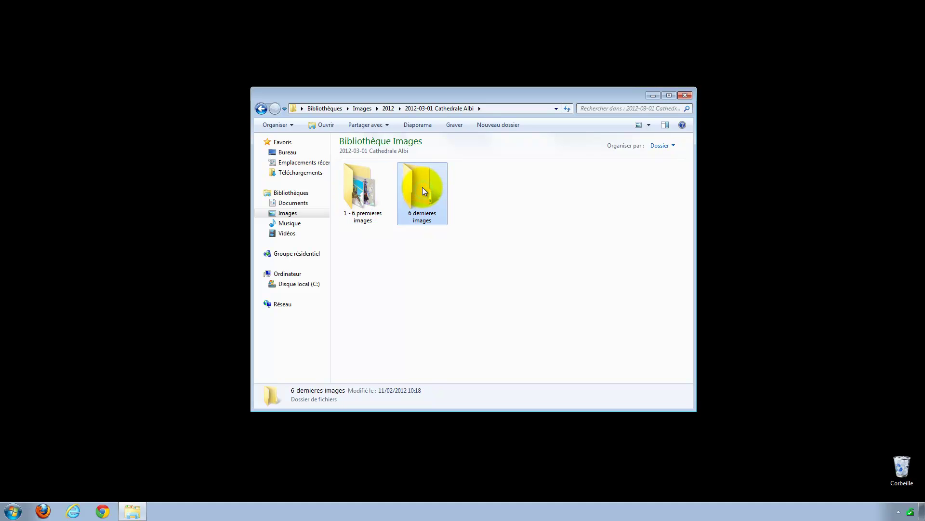
{"action": "right_click", "coordinate": [422, 187]}
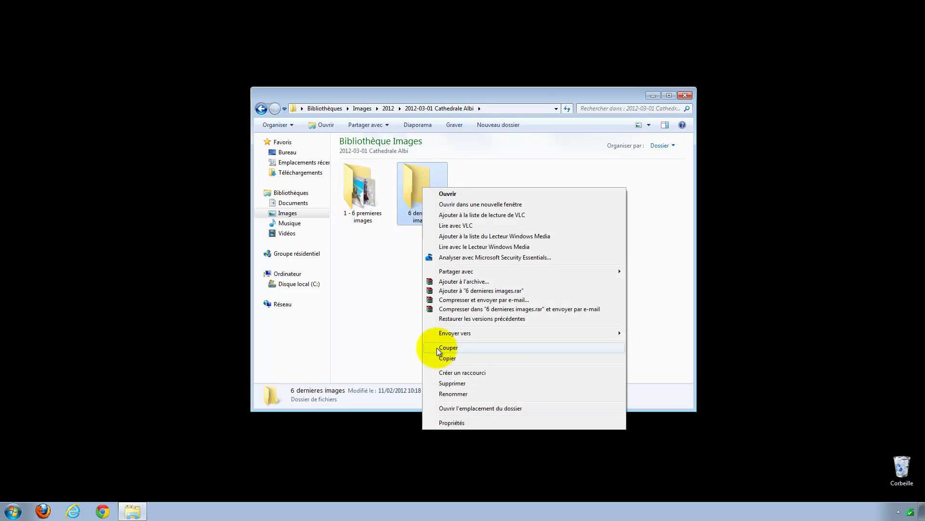
{"action": "left_click", "coordinate": [444, 393]}
{"action": "key", "text": "End"}
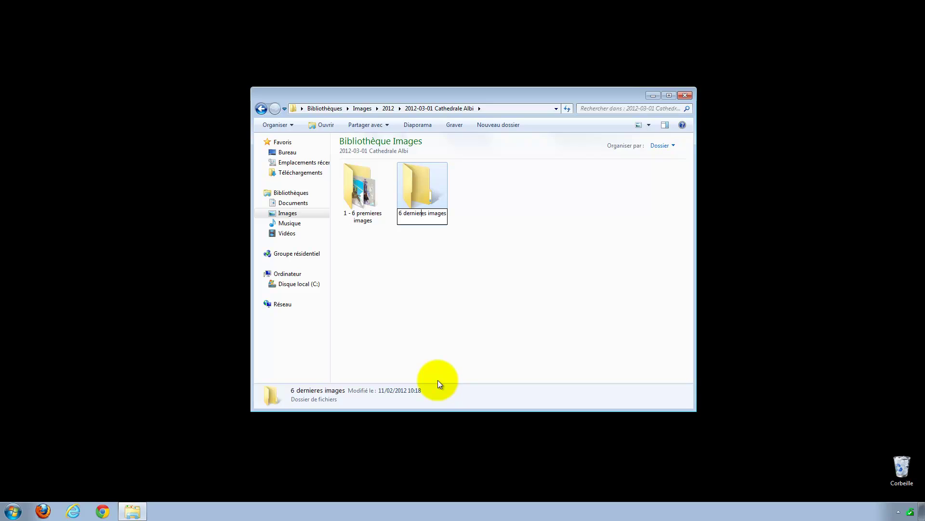
{"action": "type", "text": "2 -"}
{"action": "key", "text": "Return"}
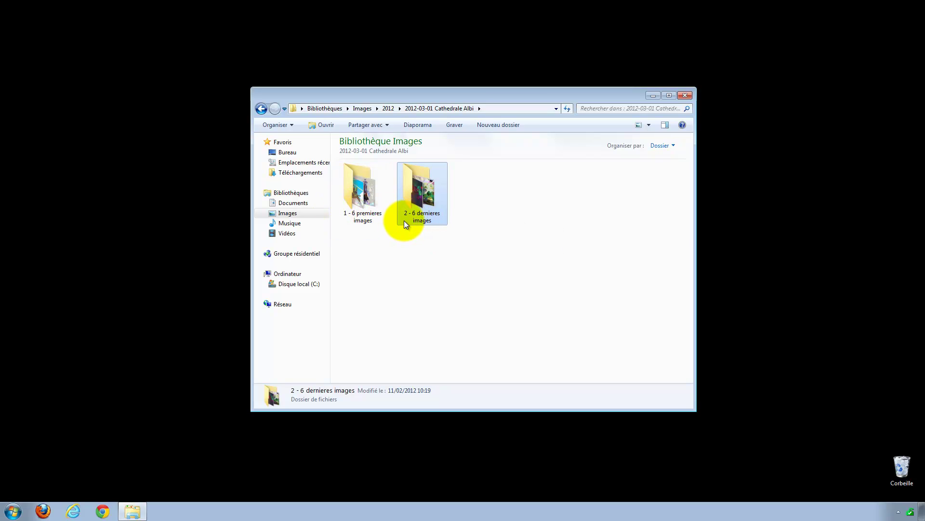
Add a leading zero to the first folder's number, renaming it 01 - 6 premieres images.
{"action": "left_click", "coordinate": [366, 189]}
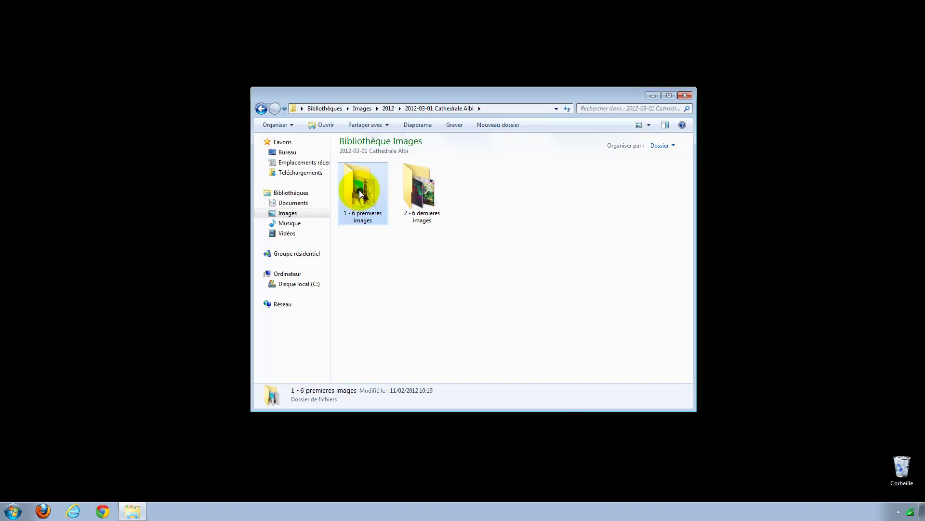
{"action": "right_click", "coordinate": [360, 194]}
{"action": "left_click", "coordinate": [389, 397]}
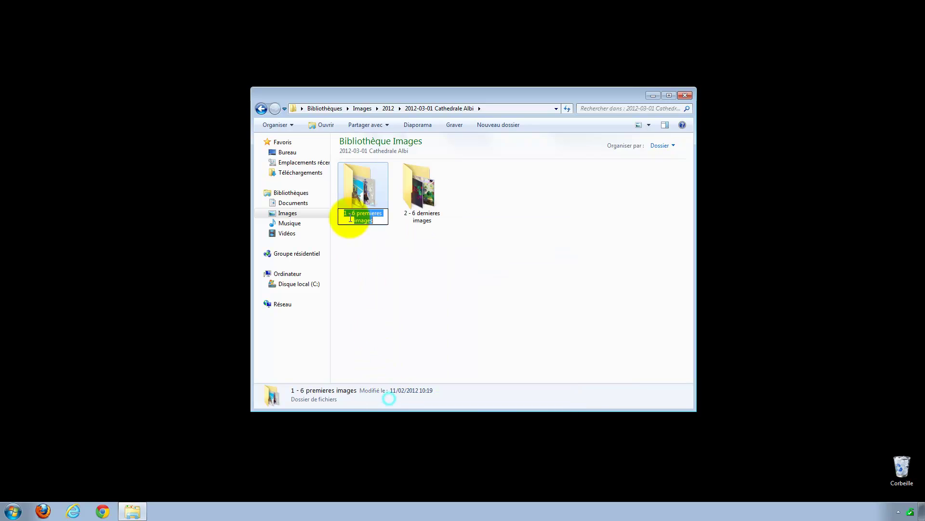
{"action": "key", "text": "Home"}
{"action": "type", "text": "0"}
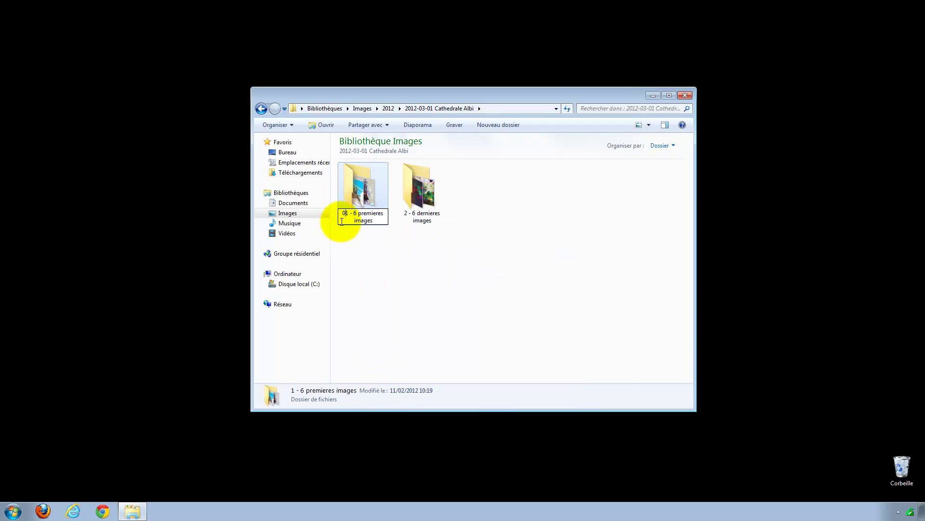
{"action": "key", "text": "Return"}
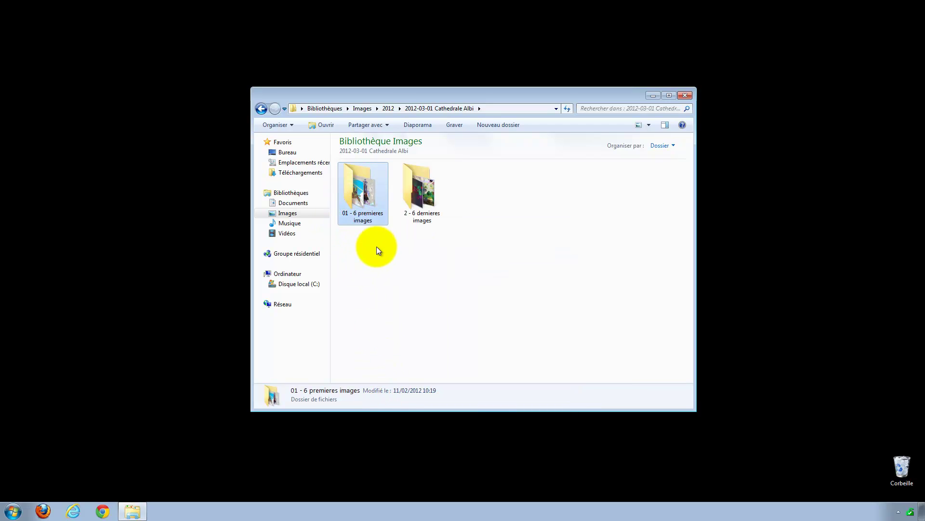
Add a leading zero to the second folder's number, renaming it 02 - 6 dernieres images.
{"action": "right_click", "coordinate": [415, 197]}
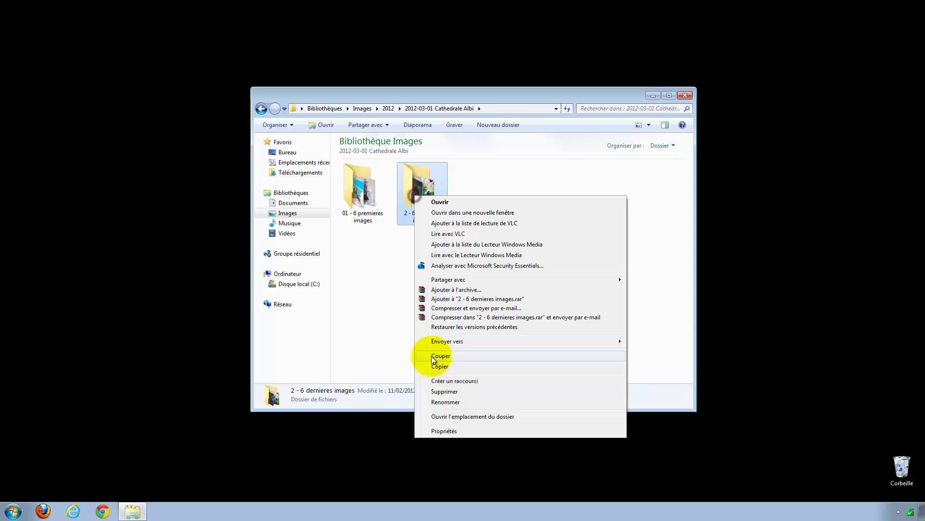
{"action": "left_click", "coordinate": [441, 400]}
{"action": "left_click", "coordinate": [404, 216]}
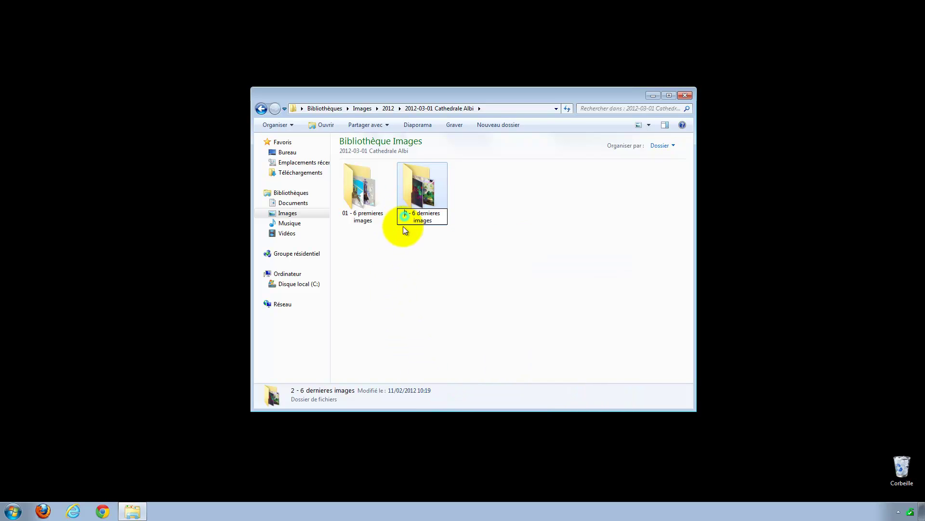
{"action": "type", "text": "0"}
{"action": "key", "text": "Return"}
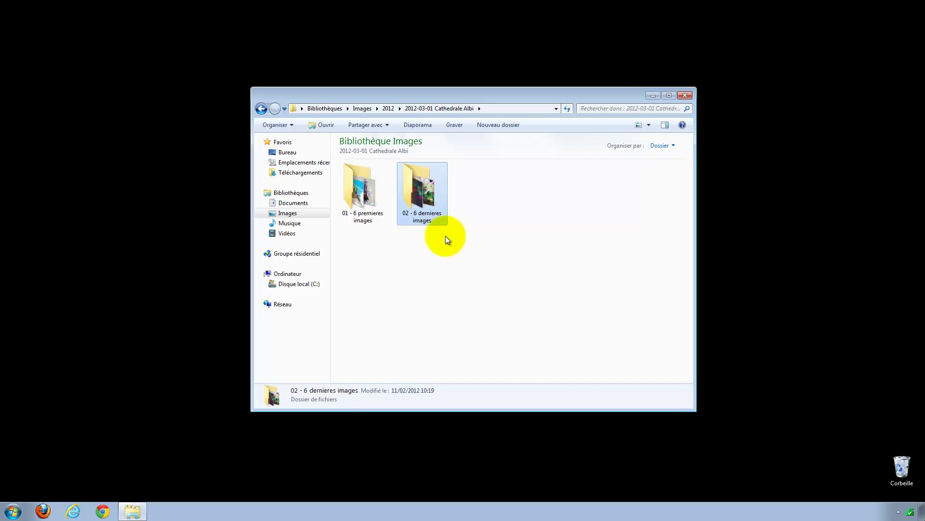
Create three new folders named 09, 10 and 11 in the 2012-03-01 Cathedrale Albi folder.
{"action": "left_click", "coordinate": [478, 124]}
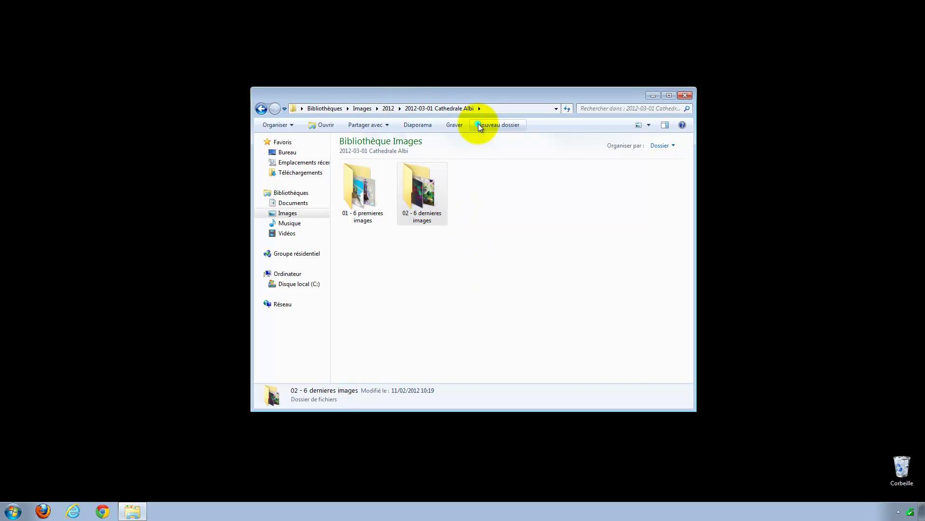
{"action": "type", "text": "09"}
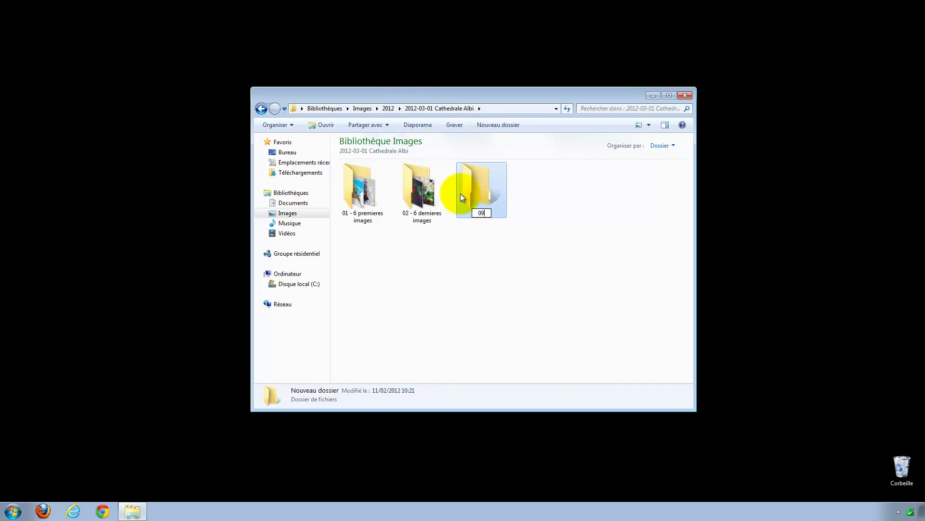
{"action": "key", "text": "Return"}
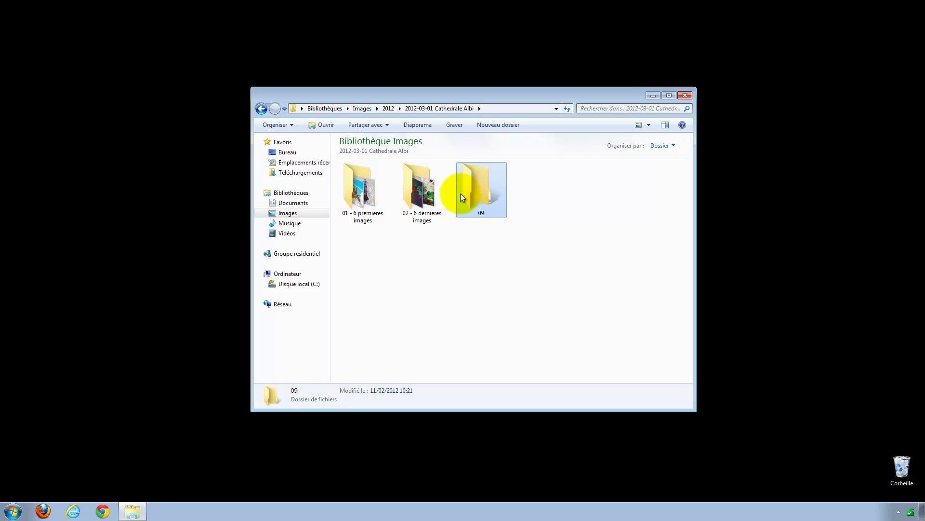
{"action": "left_click", "coordinate": [480, 130]}
{"action": "type", "text": "10"}
{"action": "key", "text": "Return"}
{"action": "left_click", "coordinate": [490, 125]}
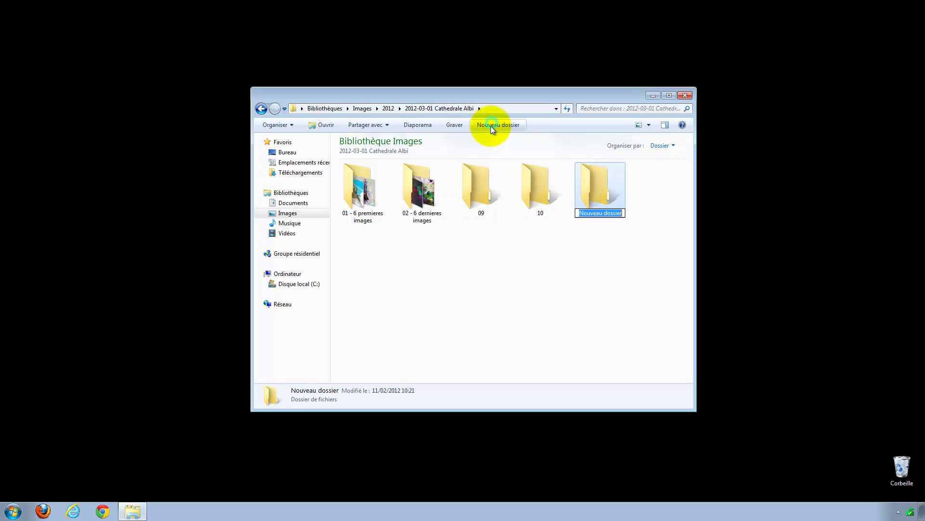
{"action": "type", "text": "11"}
{"action": "key", "text": "Return"}
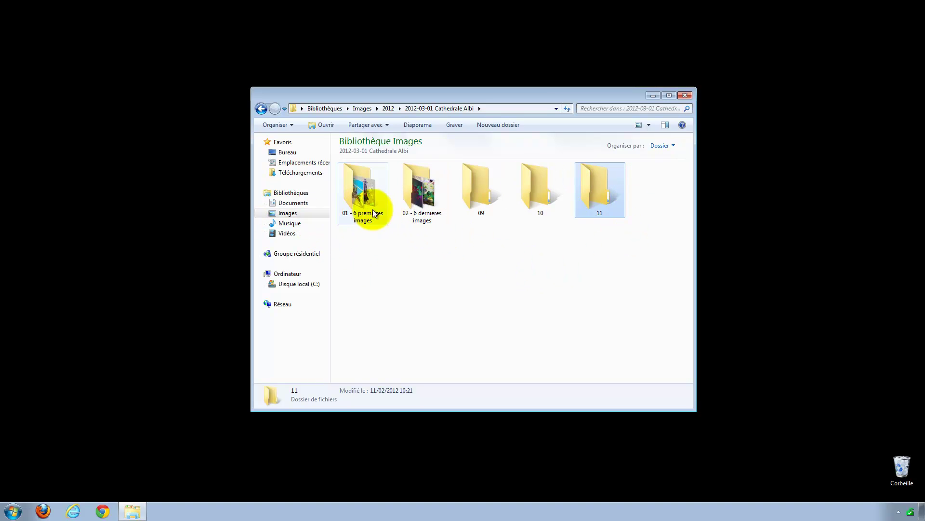
Remove the leading zero from the first folder's number, renaming it 1 - 6 premieres images.
{"action": "right_click", "coordinate": [359, 188]}
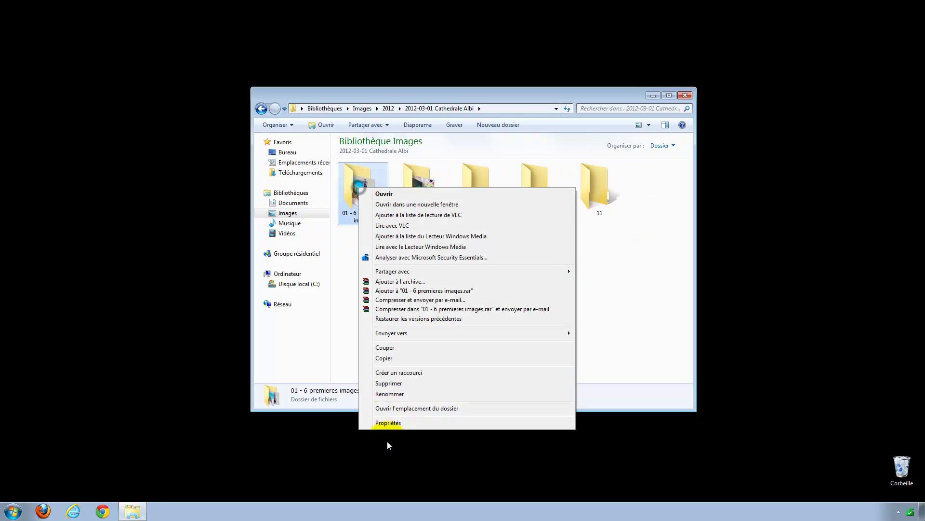
{"action": "left_click", "coordinate": [388, 383]}
{"action": "left_click", "coordinate": [533, 295]}
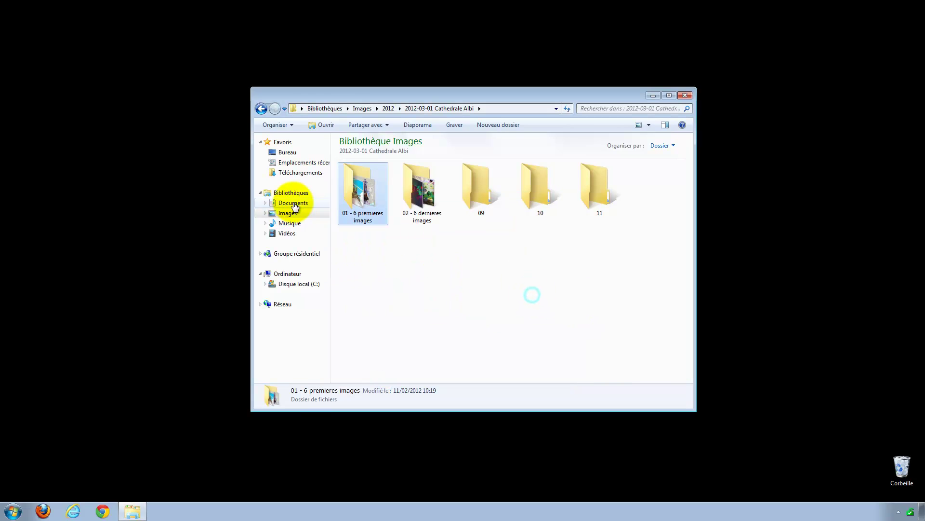
{"action": "key", "text": "F2"}
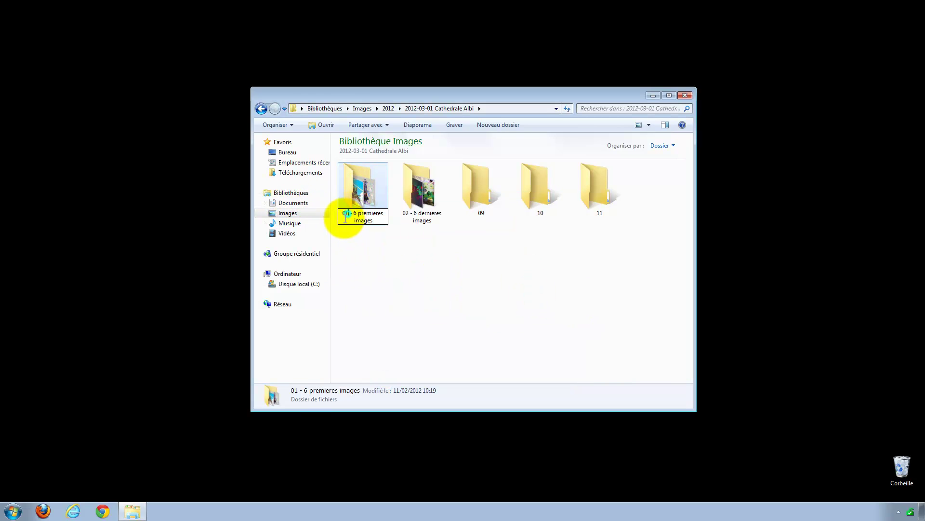
{"action": "key", "text": "Home"}
{"action": "key", "text": "Delete"}
{"action": "key", "text": "Return"}
Remove the leading zero from the second folder's number, renaming it 2 - 6 dernieres images.
{"action": "left_click", "coordinate": [409, 199]}
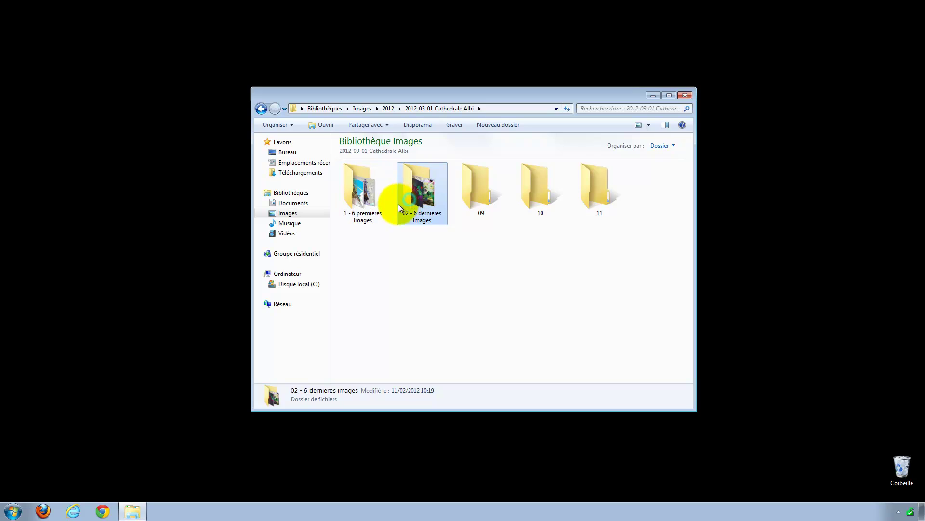
{"action": "key", "text": "F2"}
{"action": "left_click", "coordinate": [404, 215]}
{"action": "key", "text": "Delete"}
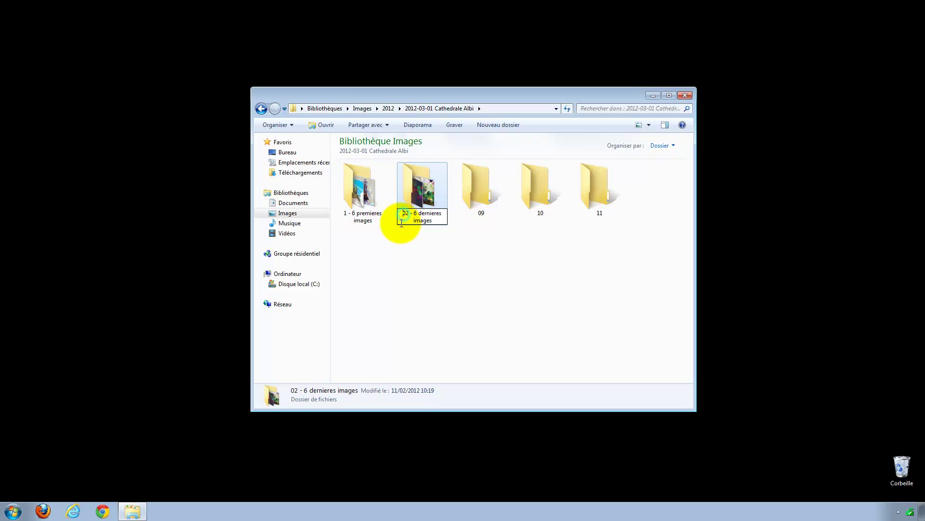
{"action": "key", "text": "Return"}
{"action": "left_click", "coordinate": [423, 288]}
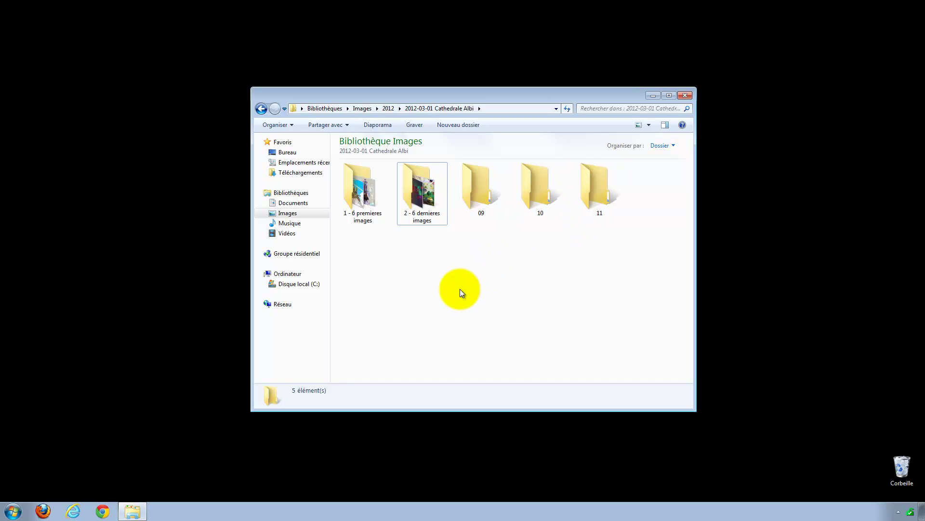
Create another new folder named 12 in the 2012-03-01 Cathedrale Albi folder.
{"action": "left_click", "coordinate": [458, 125]}
{"action": "type", "text": "12"}
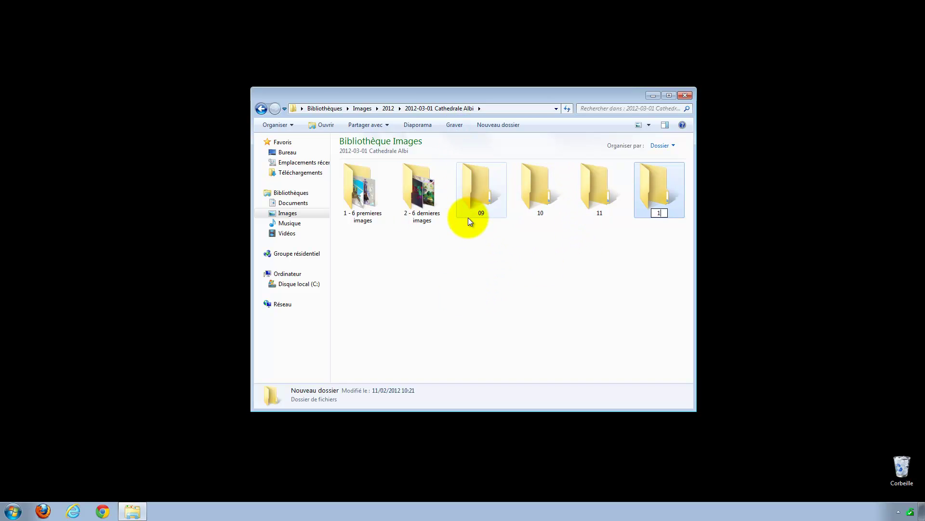
{"action": "key", "text": "Return"}
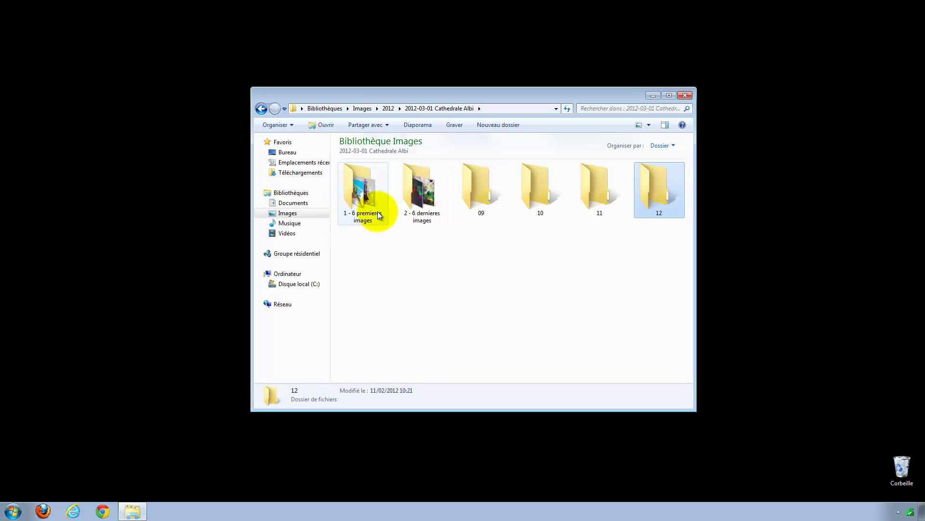
Reuse the descriptive text of the first folder's name to rename folder 09 as 09 - 6 premieres images.
{"action": "left_click", "coordinate": [365, 212]}
{"action": "left_click", "coordinate": [362, 218]}
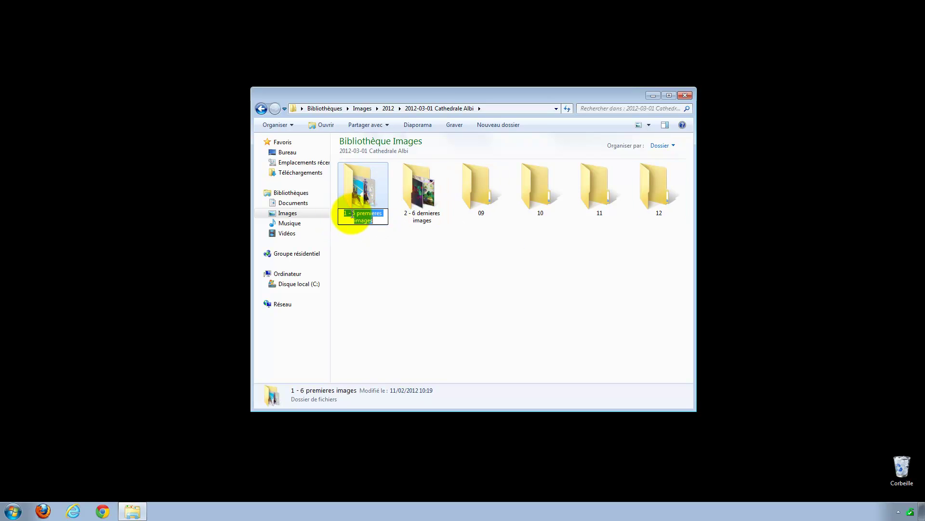
{"action": "left_click", "coordinate": [400, 240]}
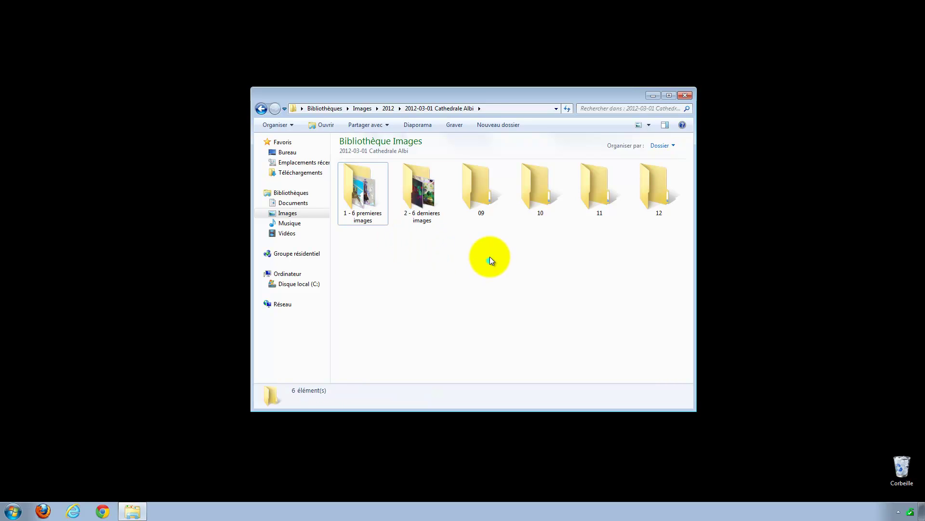
{"action": "left_click", "coordinate": [475, 197]}
{"action": "left_click", "coordinate": [481, 213]}
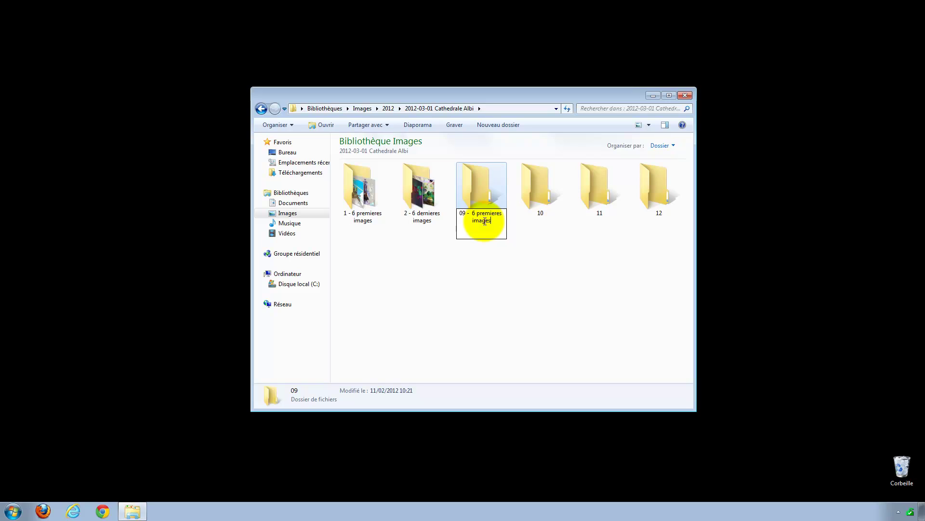
{"action": "key", "text": "Return"}
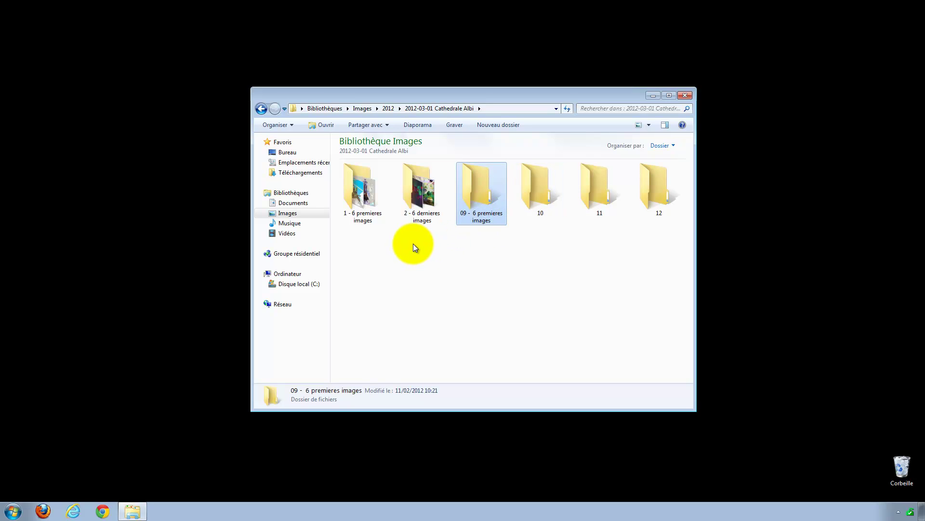
{"action": "mouse_move", "coordinate": [377, 204]}
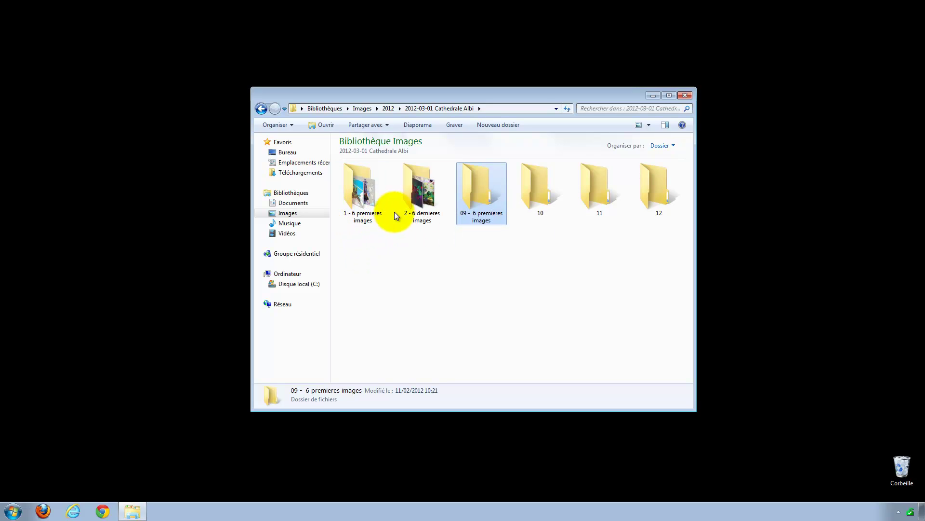
{"action": "mouse_move", "coordinate": [419, 198]}
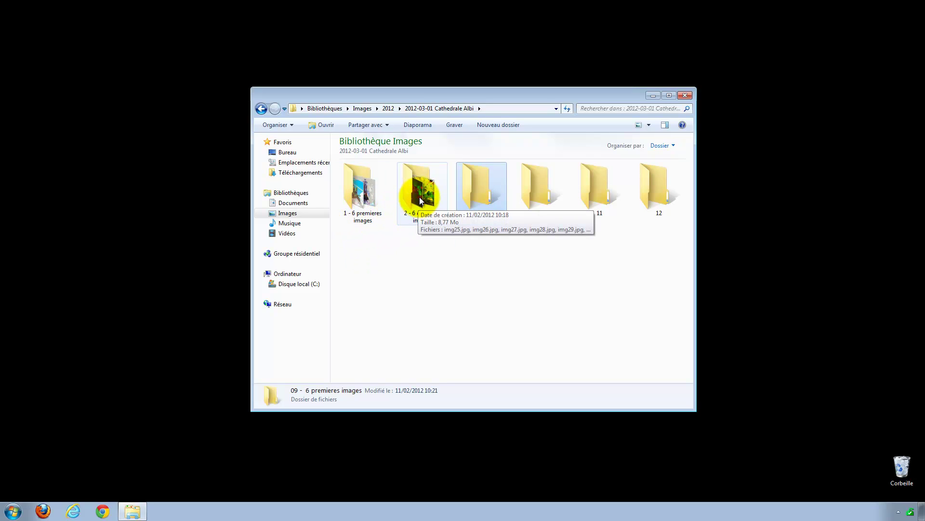
{"action": "left_click", "coordinate": [384, 277]}
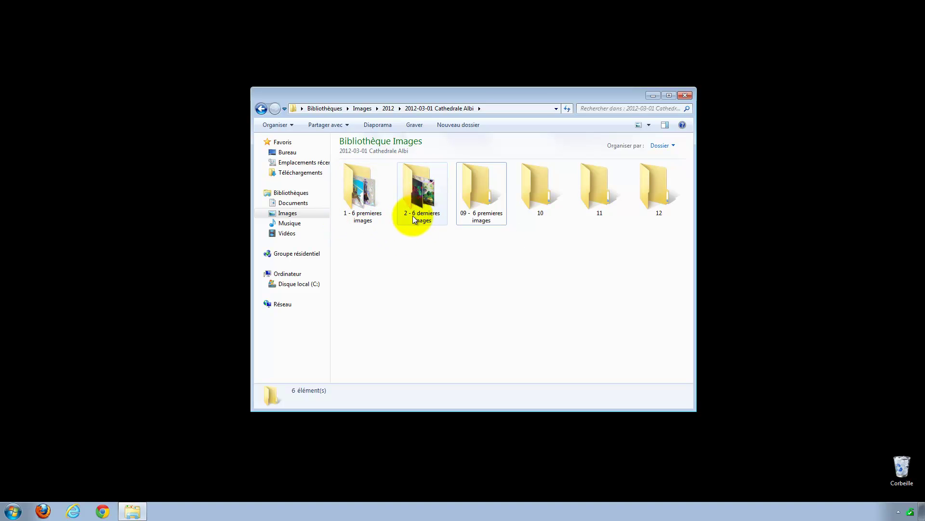
{"action": "mouse_move", "coordinate": [407, 215]}
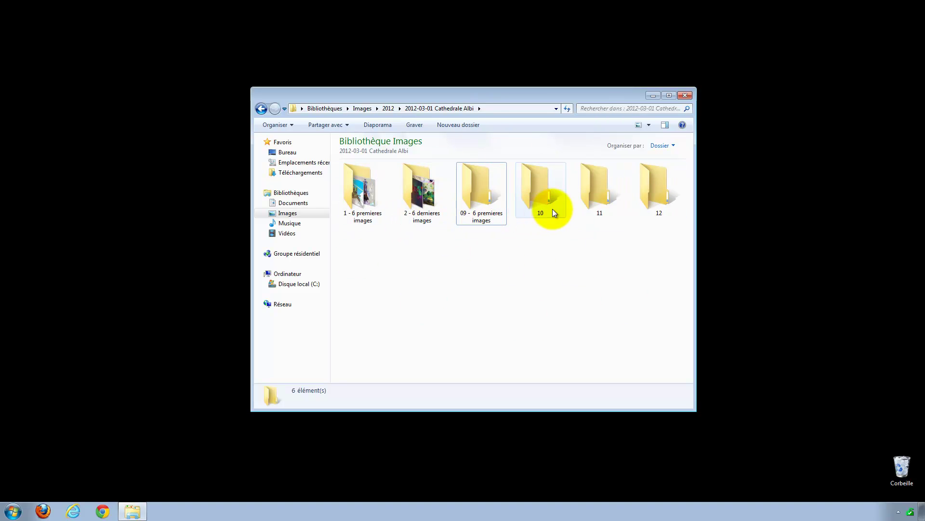
{"action": "left_click", "coordinate": [661, 215]}
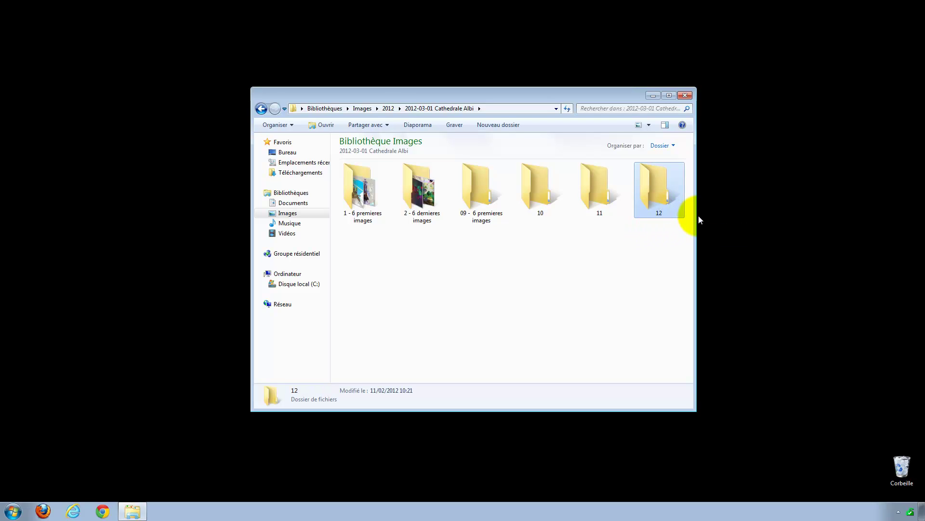
Add two leading zeros to the first folder's number, renaming it 001 - 6 premieres images.
{"action": "left_click", "coordinate": [362, 191]}
{"action": "key", "text": "F2"}
{"action": "key", "text": "Escape"}
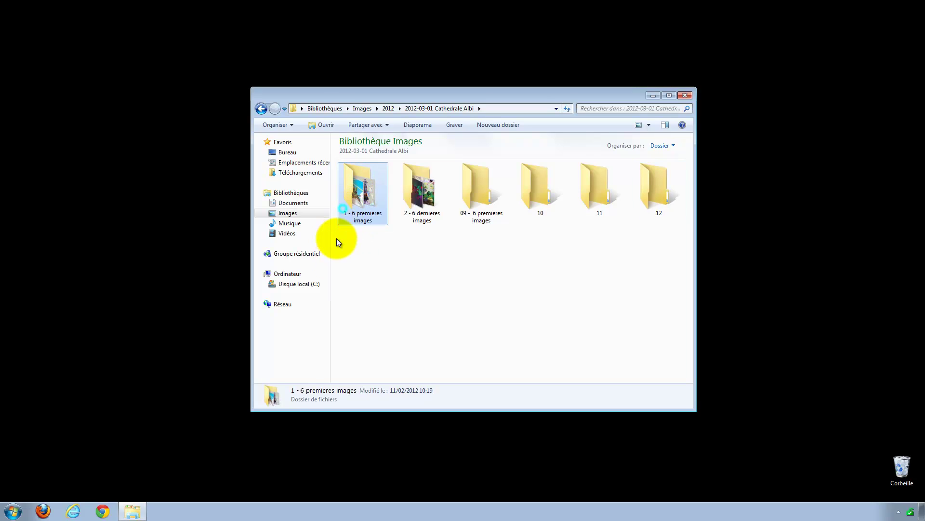
{"action": "left_click", "coordinate": [345, 213]}
{"action": "left_click", "coordinate": [344, 213]}
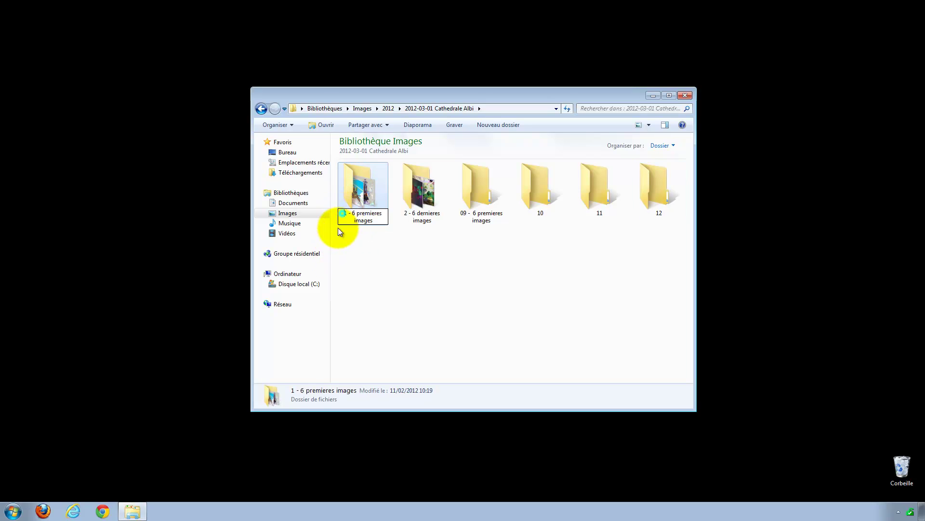
{"action": "type", "text": "00"}
{"action": "key", "text": "Return"}
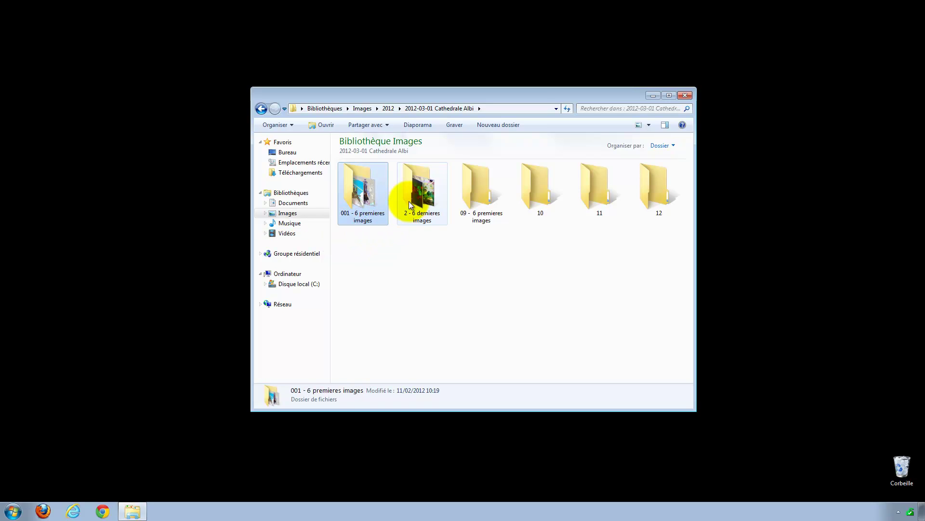
Add two leading zeros to the second folder's number, renaming it 002 - 6 dernieres images.
{"action": "left_click", "coordinate": [408, 202]}
{"action": "left_click", "coordinate": [404, 213]}
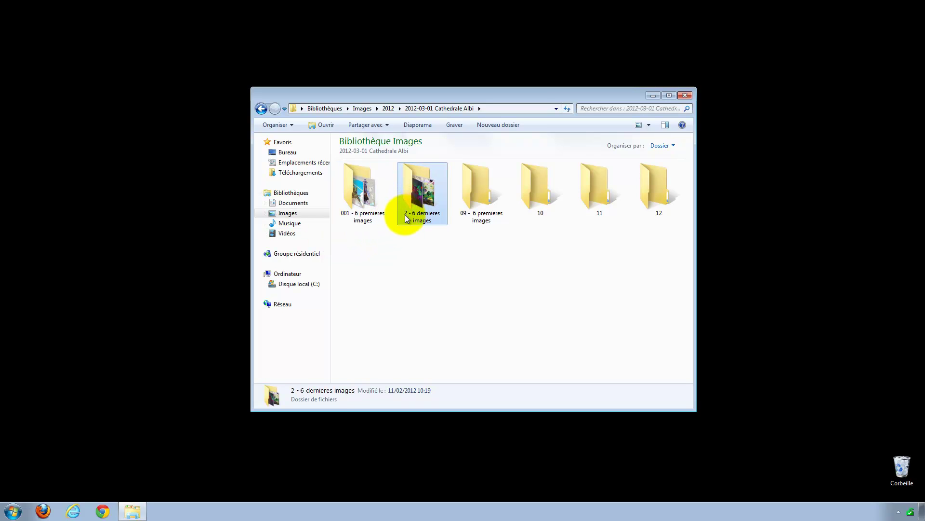
{"action": "left_click", "coordinate": [405, 214]}
{"action": "type", "text": "00"}
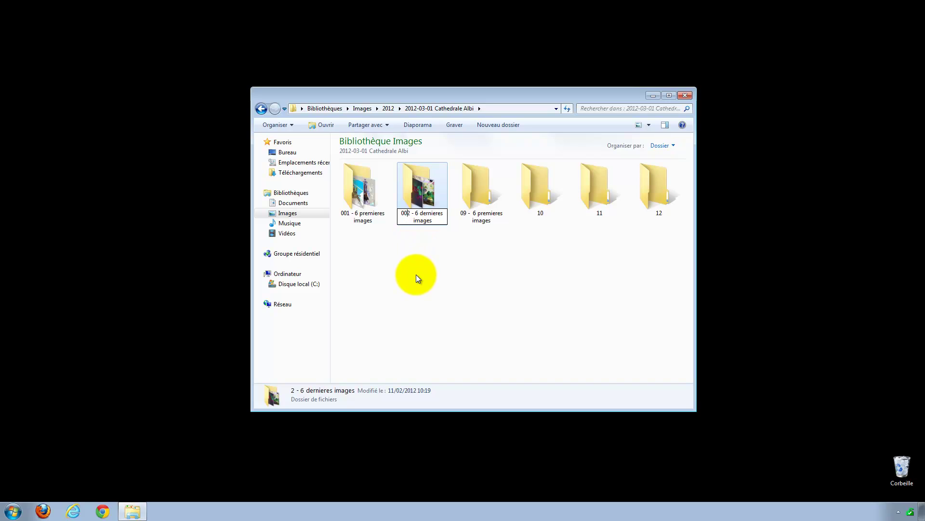
{"action": "key", "text": "Return"}
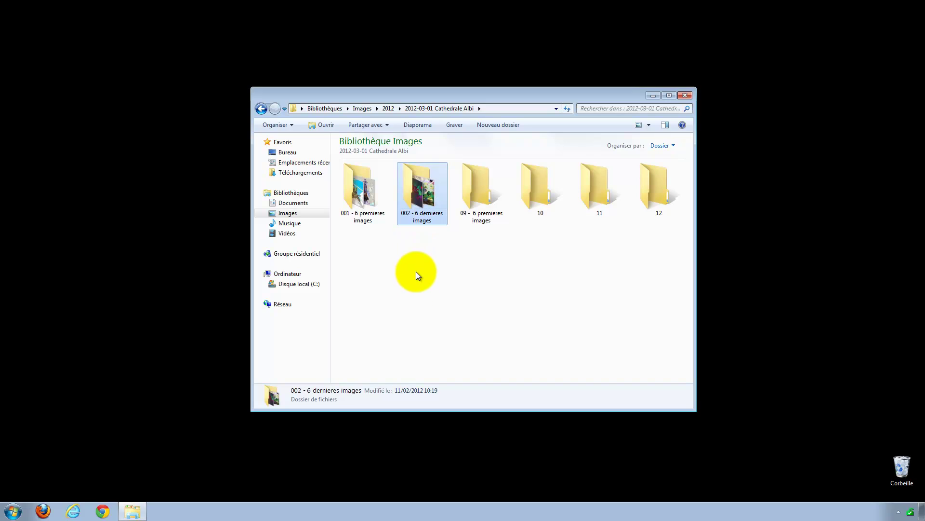
{"action": "left_click", "coordinate": [484, 193]}
{"action": "left_click", "coordinate": [418, 194]}
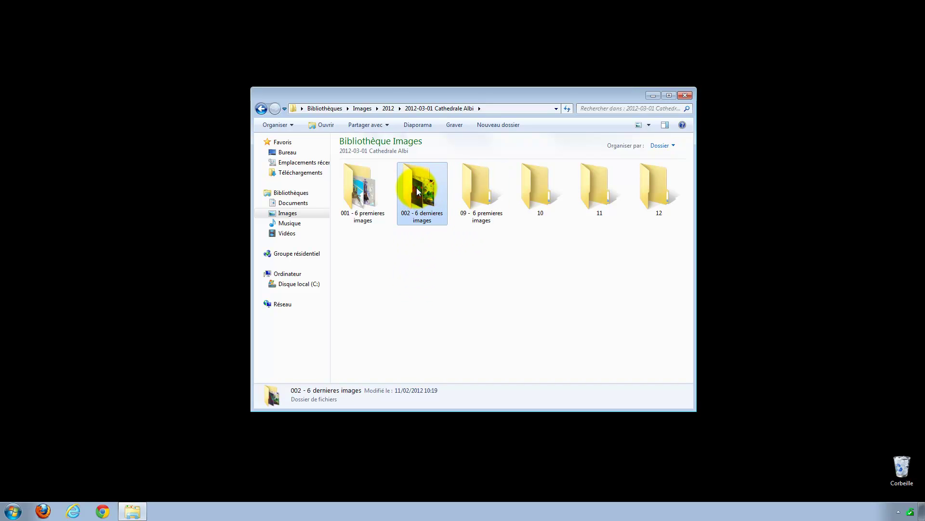
{"action": "left_click", "coordinate": [418, 193]}
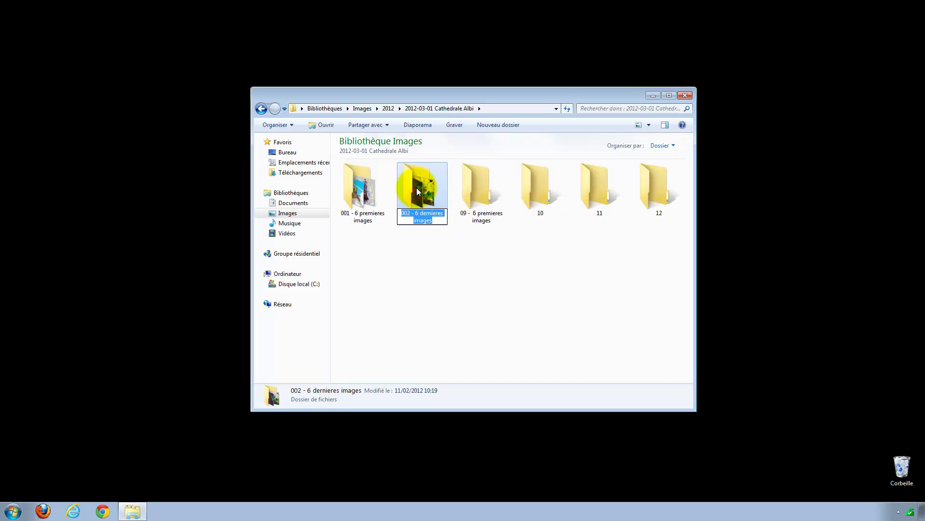
{"action": "left_click", "coordinate": [422, 252]}
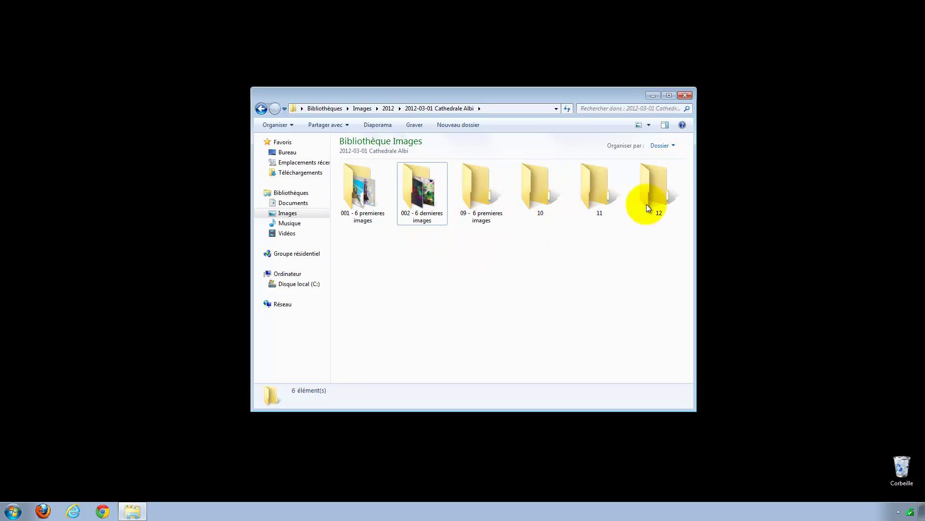
Rename the empty folder 10 as 003 - Test.
{"action": "left_click", "coordinate": [535, 189]}
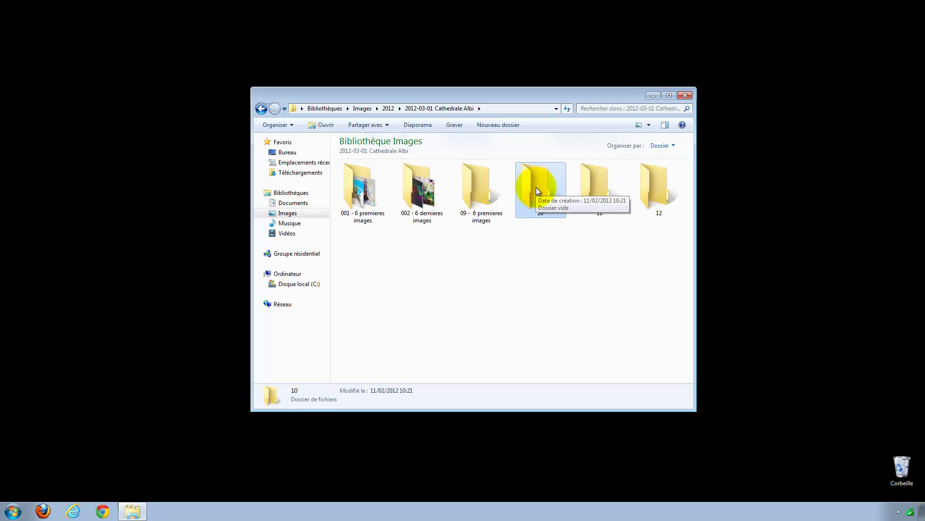
{"action": "key", "text": "F2"}
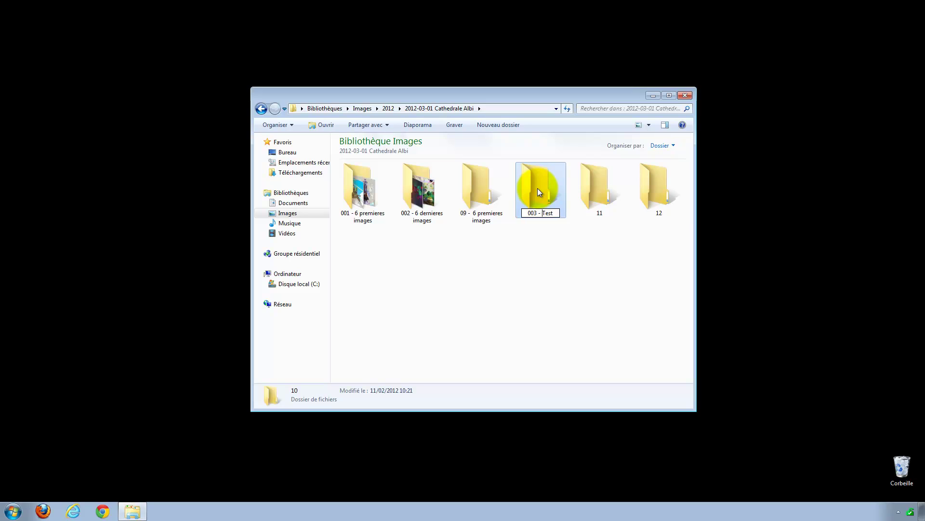
{"action": "key", "text": "Return"}
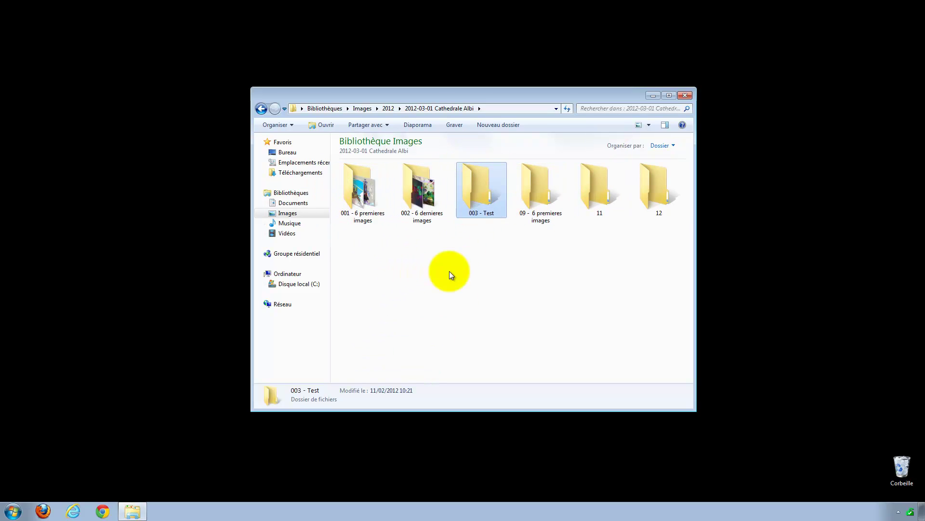
{"action": "left_click", "coordinate": [378, 264]}
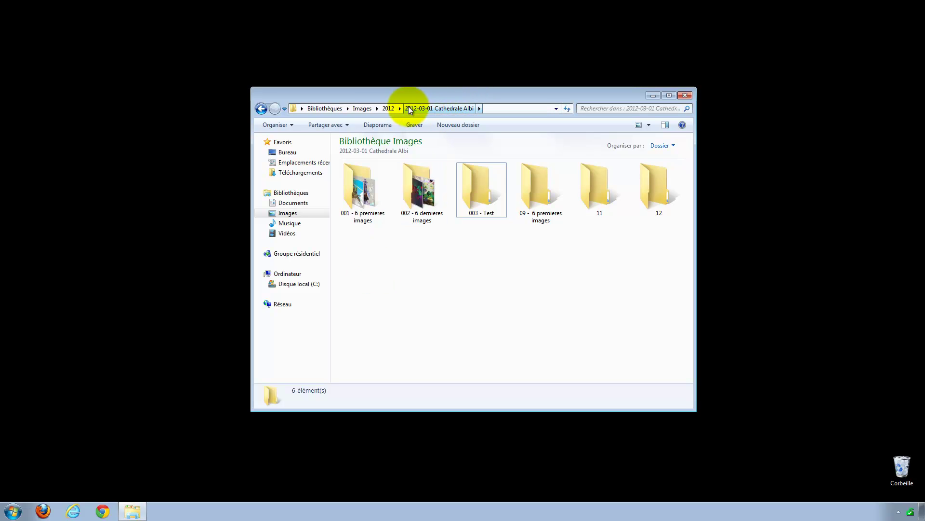
{"action": "left_click_drag", "start_coordinate": [666, 246], "coordinate": [367, 191]}
{"action": "left_click", "coordinate": [366, 262]}
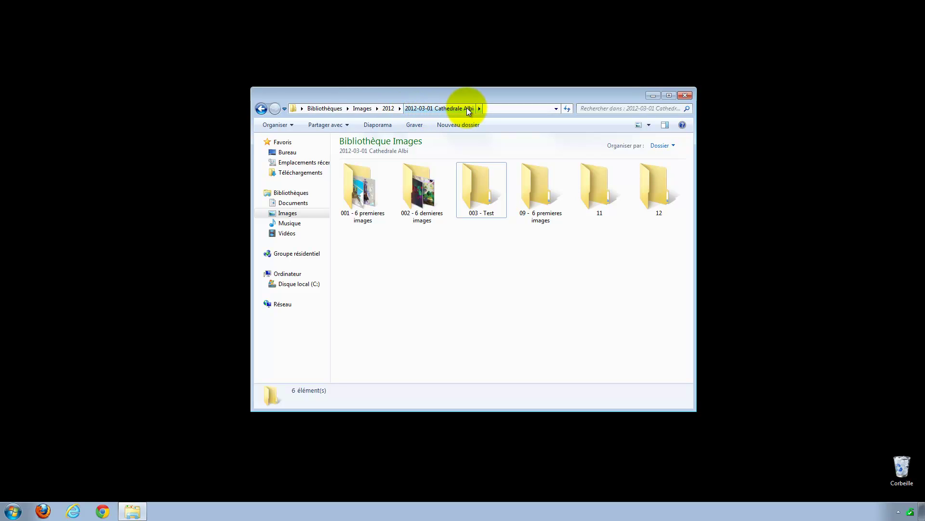
{"action": "left_click_drag", "start_coordinate": [365, 240], "coordinate": [664, 189]}
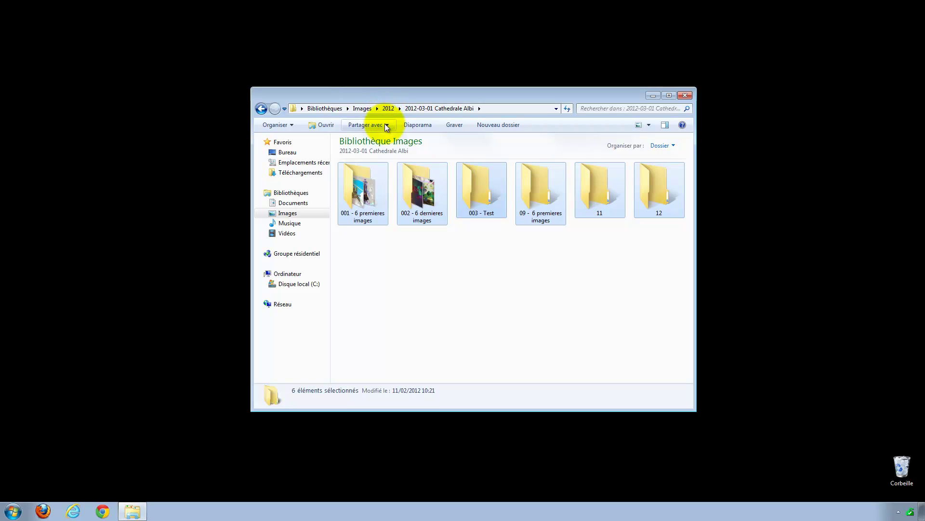
{"action": "left_click", "coordinate": [393, 273]}
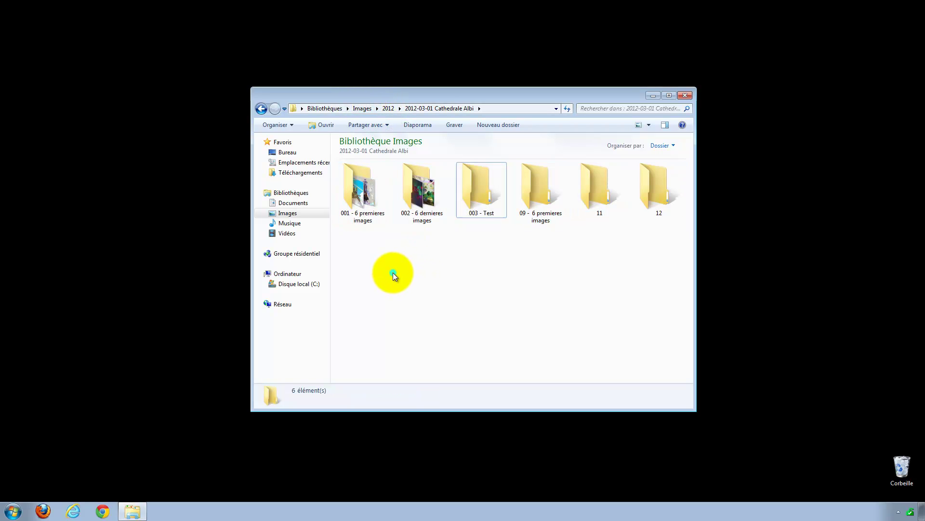